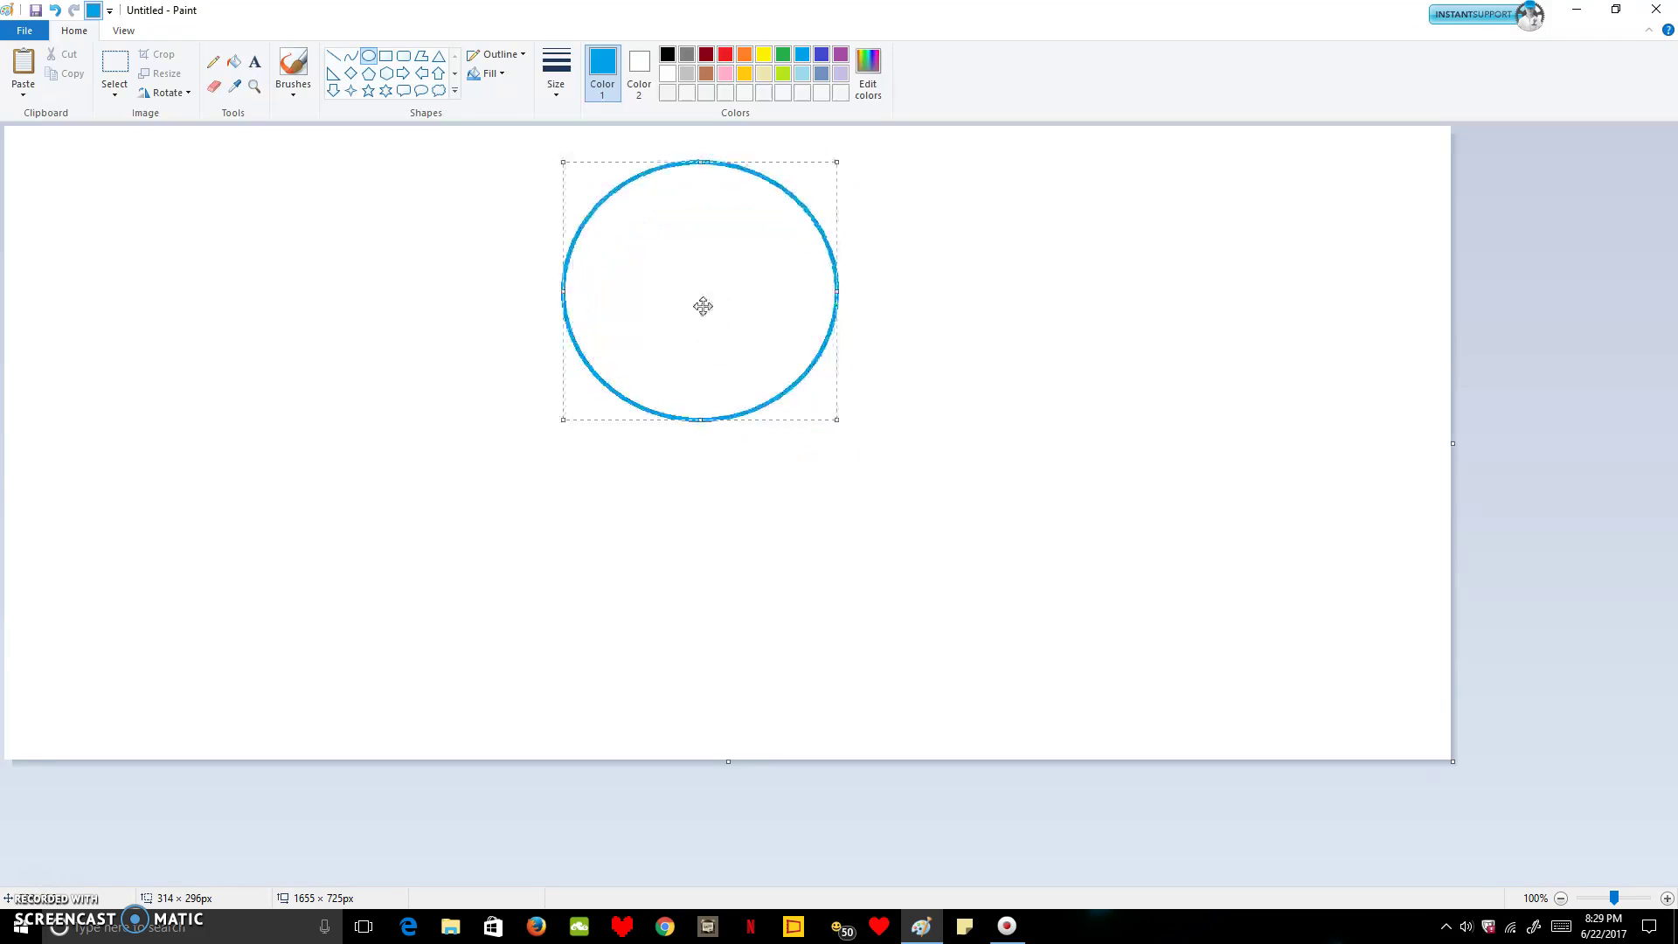
- Resize the blue circle to about 298 × 265 px near the canvas's upper edge
drag(690, 143, 690, 169)
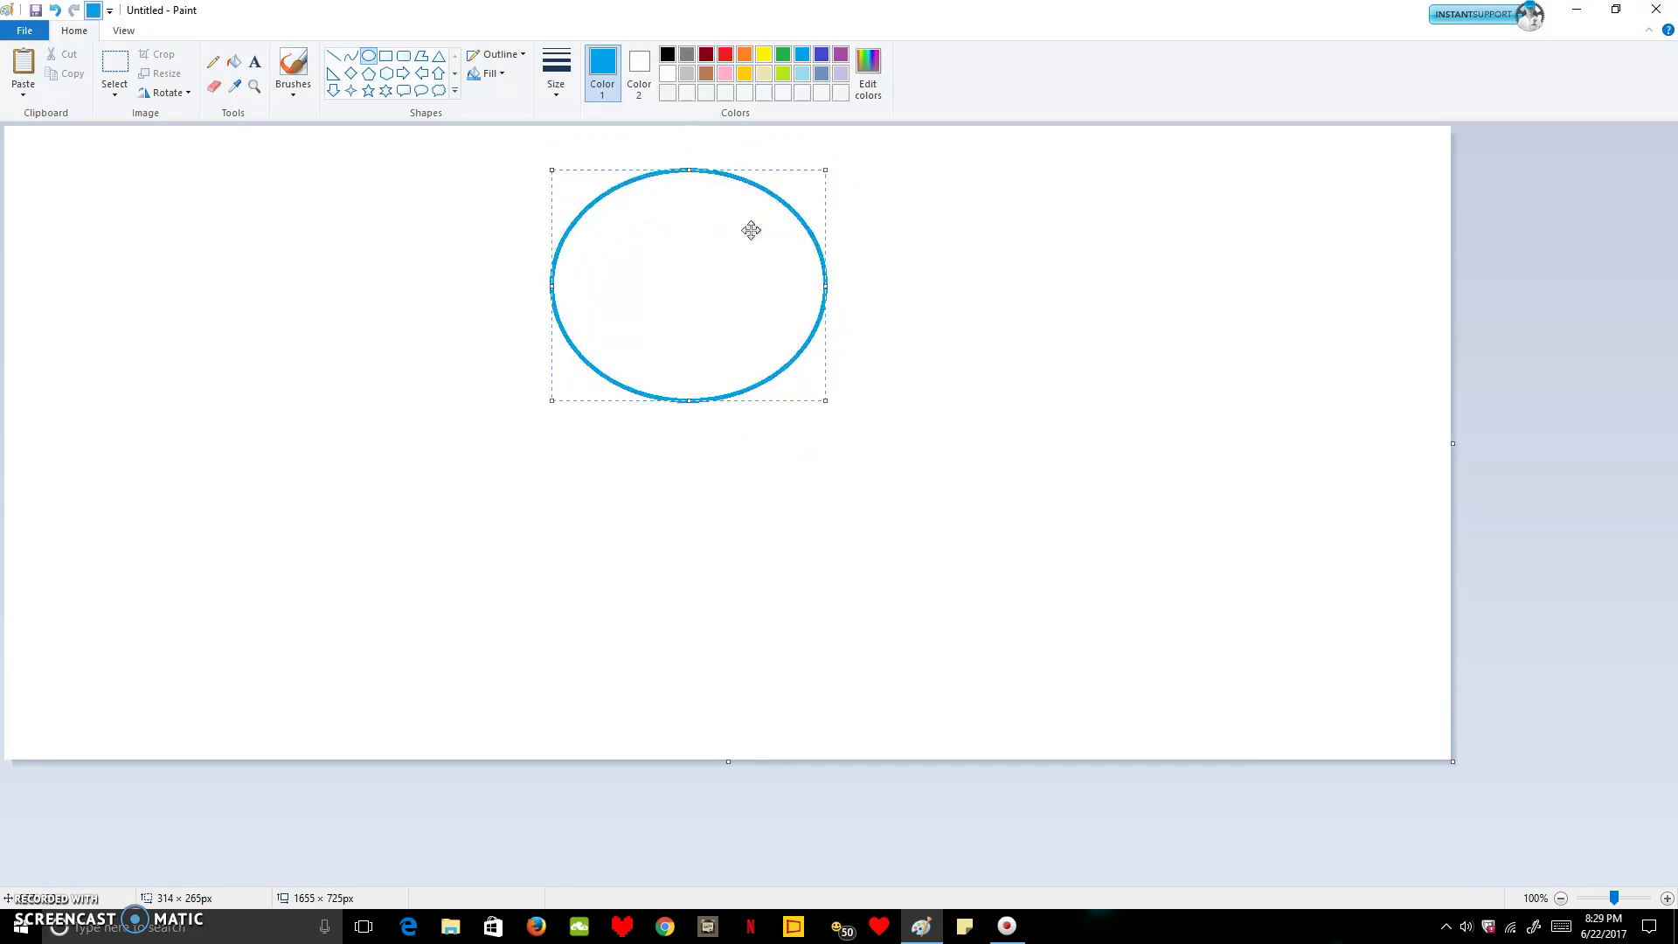
drag(825, 282, 753, 266)
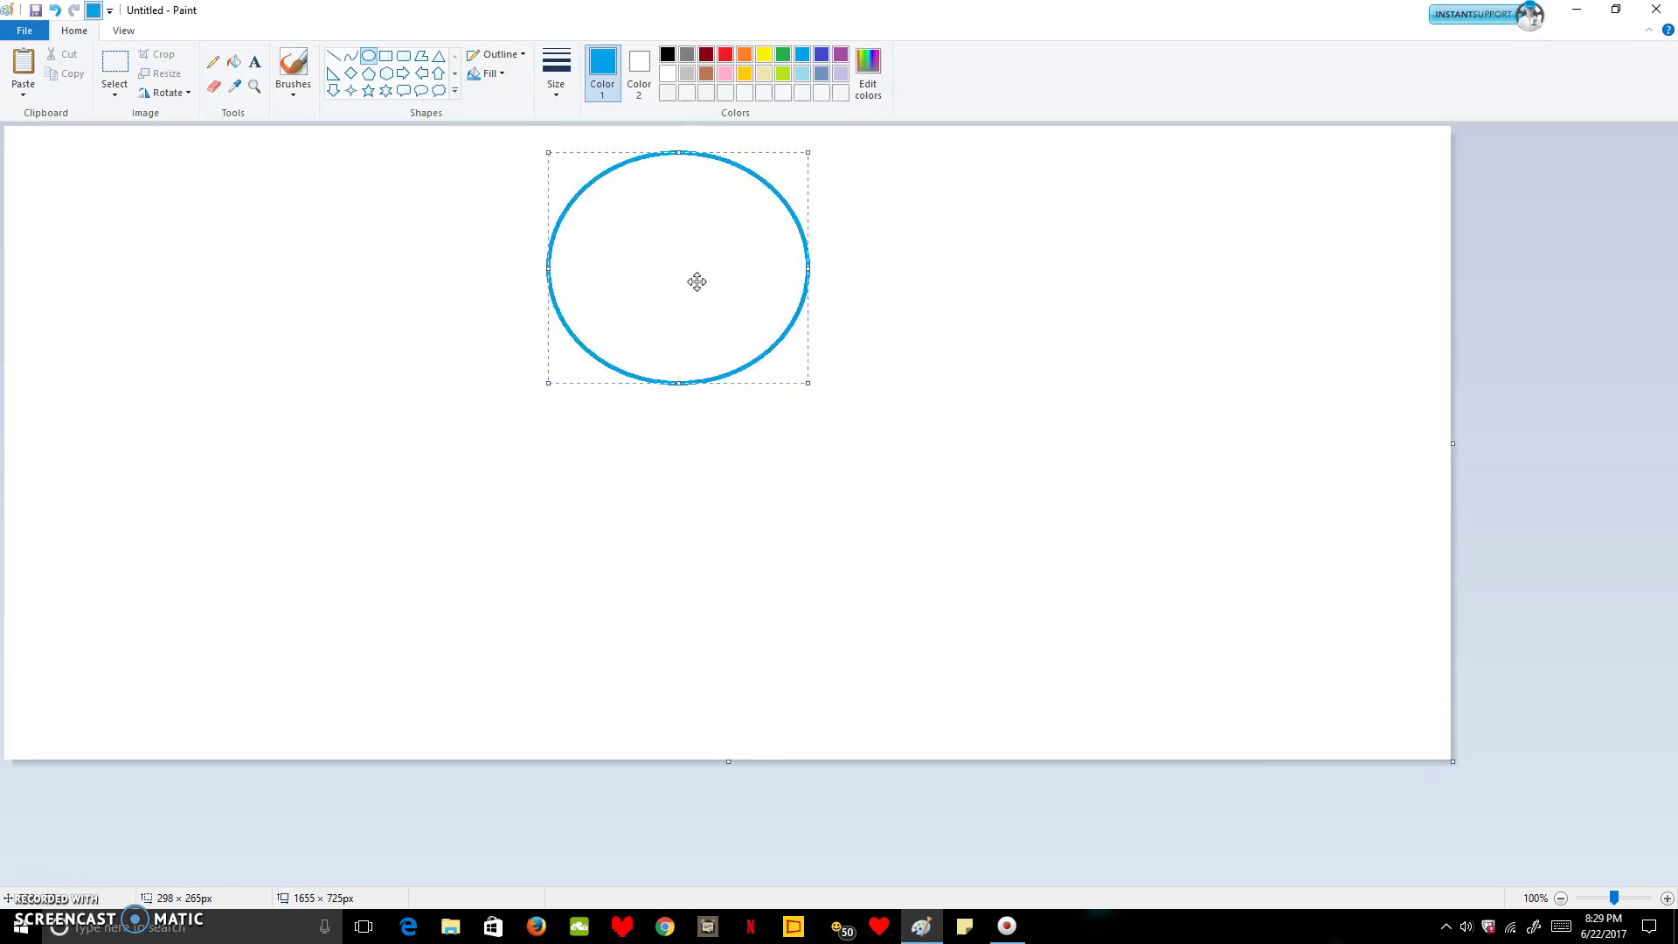
- Sketch a jaw below the circle with the blue pencil, plus a vertical centre line and a curved horizontal eye guideline
click(214, 61)
mouse_move(552, 271)
mouse_down()
mouse_move(554, 366)
mouse_move(591, 436)
mouse_move(688, 477)
mouse_move(678, 454)
mouse_move(741, 430)
mouse_up()
mouse_move(808, 264)
mouse_down()
mouse_move(786, 397)
mouse_move(715, 441)
mouse_move(791, 369)
mouse_move(808, 270)
mouse_move(794, 384)
mouse_up()
drag(659, 151, 648, 233)
mouse_move(671, 159)
mouse_down()
mouse_move(658, 432)
mouse_move(651, 335)
mouse_move(653, 380)
mouse_move(692, 130)
mouse_move(652, 416)
mouse_move(667, 474)
mouse_up()
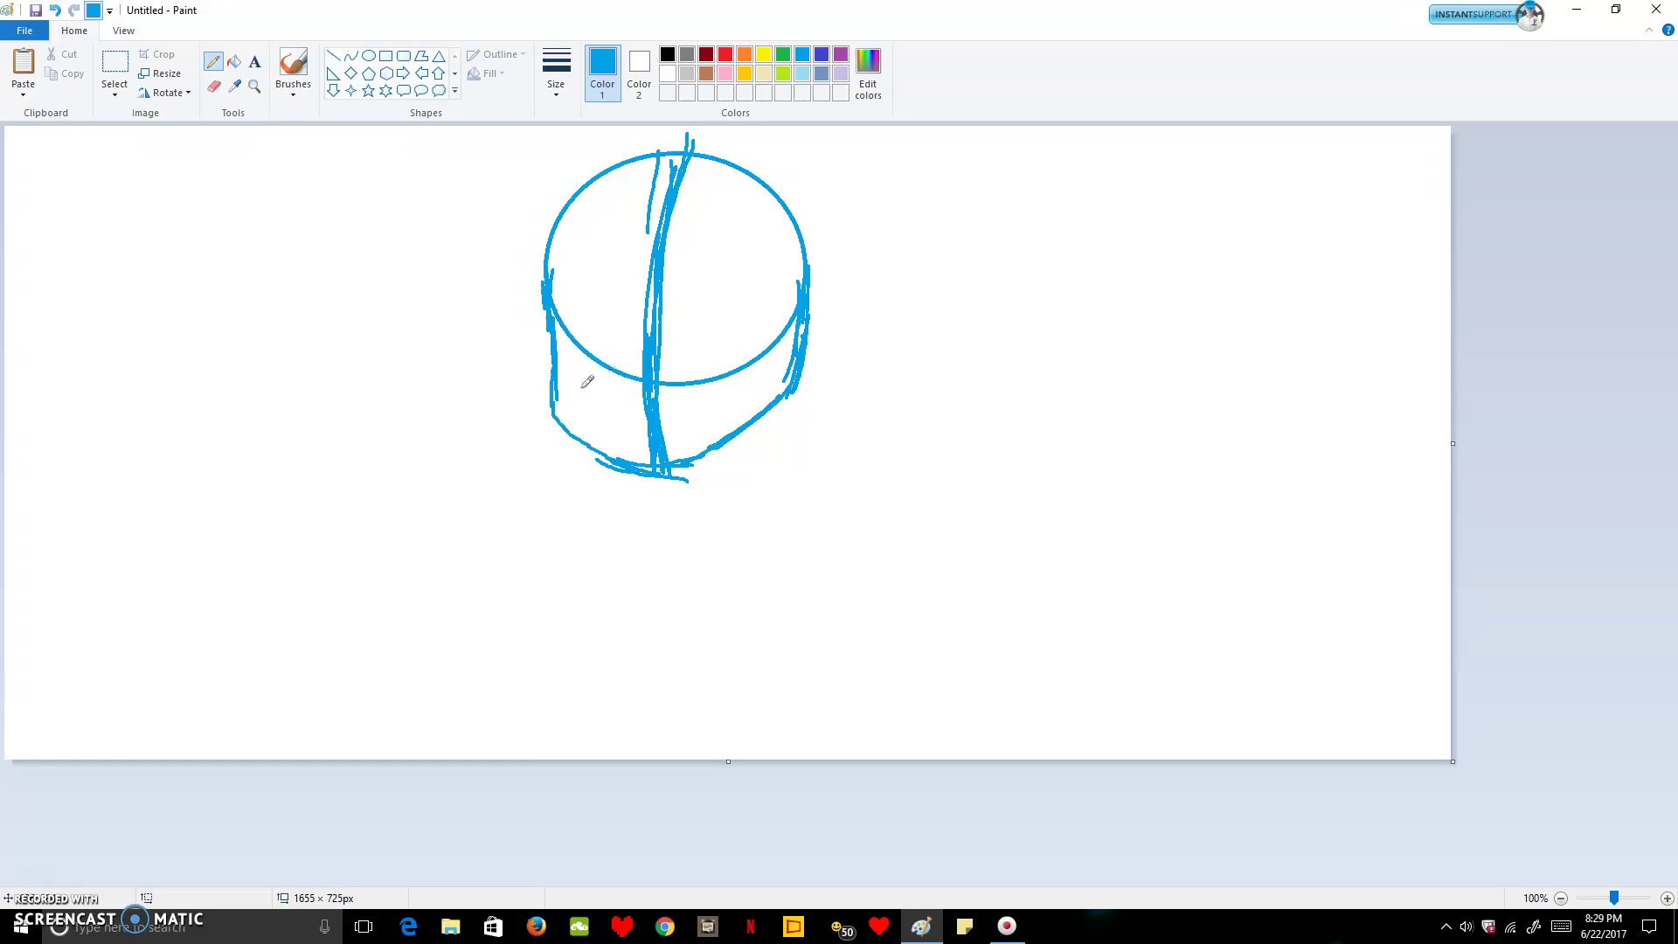
mouse_move(554, 366)
mouse_down()
mouse_move(704, 381)
mouse_move(631, 394)
mouse_move(744, 354)
mouse_move(804, 307)
mouse_move(767, 354)
mouse_move(652, 397)
mouse_move(561, 387)
mouse_move(709, 383)
mouse_move(666, 386)
mouse_move(798, 312)
mouse_up()
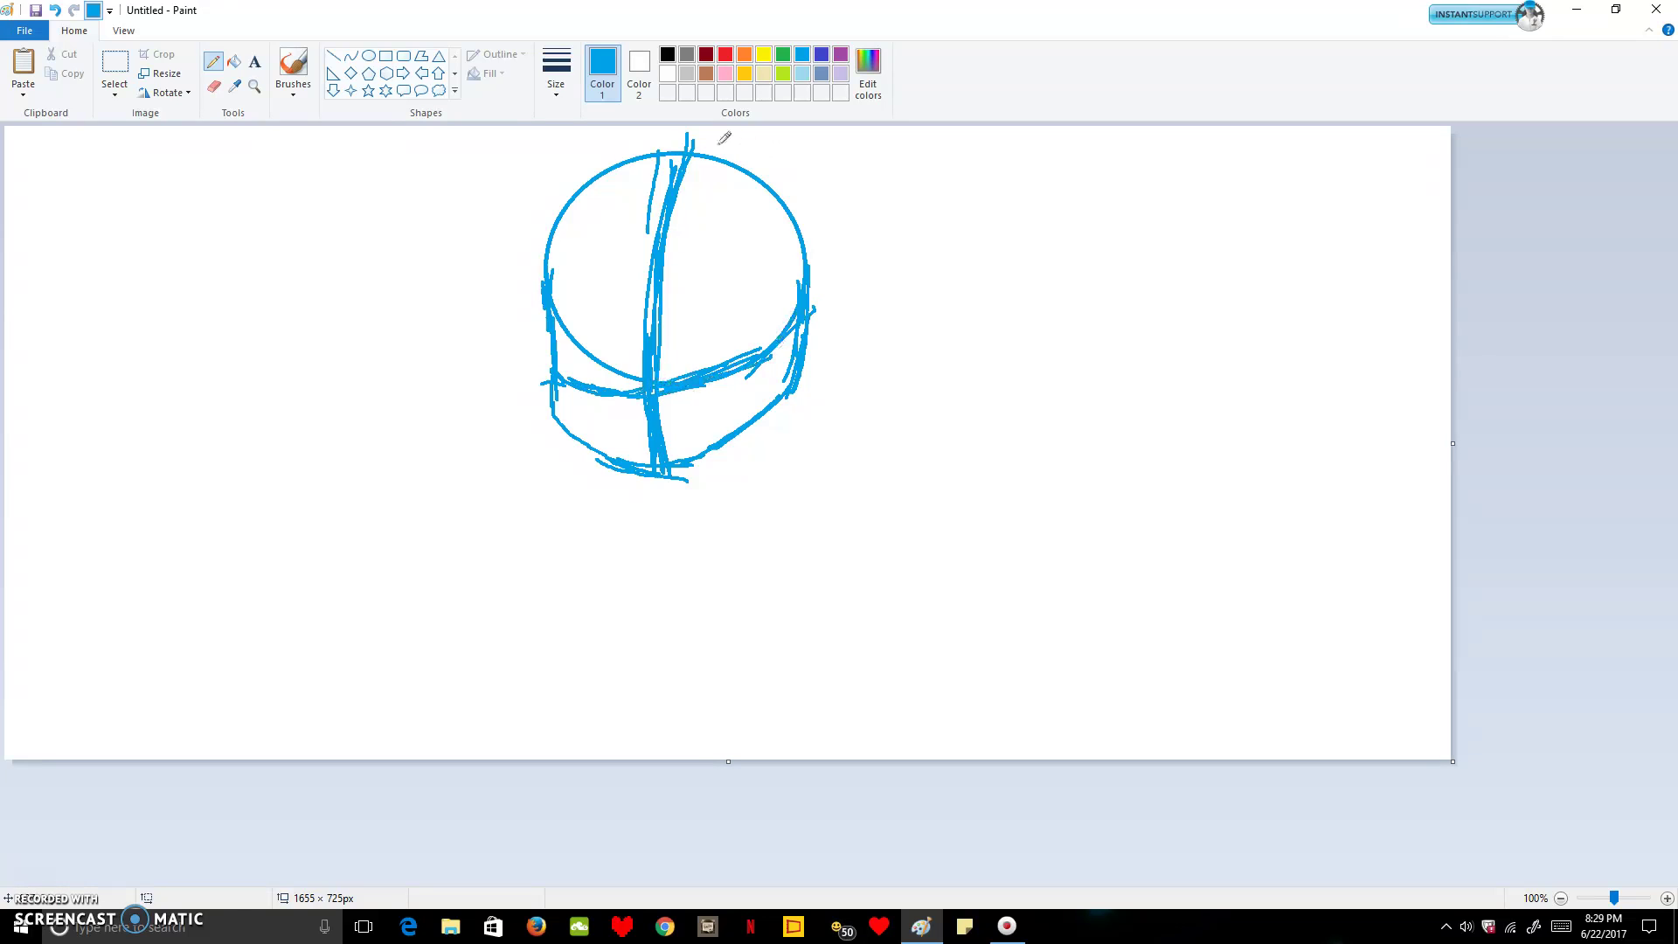
- Sketch two tall oval eyes on the guideline, erasing and redrawing the right one's upper arc, and add narrow inner pupil lines
mouse_move(632, 331)
mouse_down()
mouse_move(605, 308)
mouse_move(580, 376)
mouse_move(631, 378)
mouse_move(582, 358)
mouse_move(594, 304)
mouse_move(635, 325)
mouse_move(628, 341)
mouse_up()
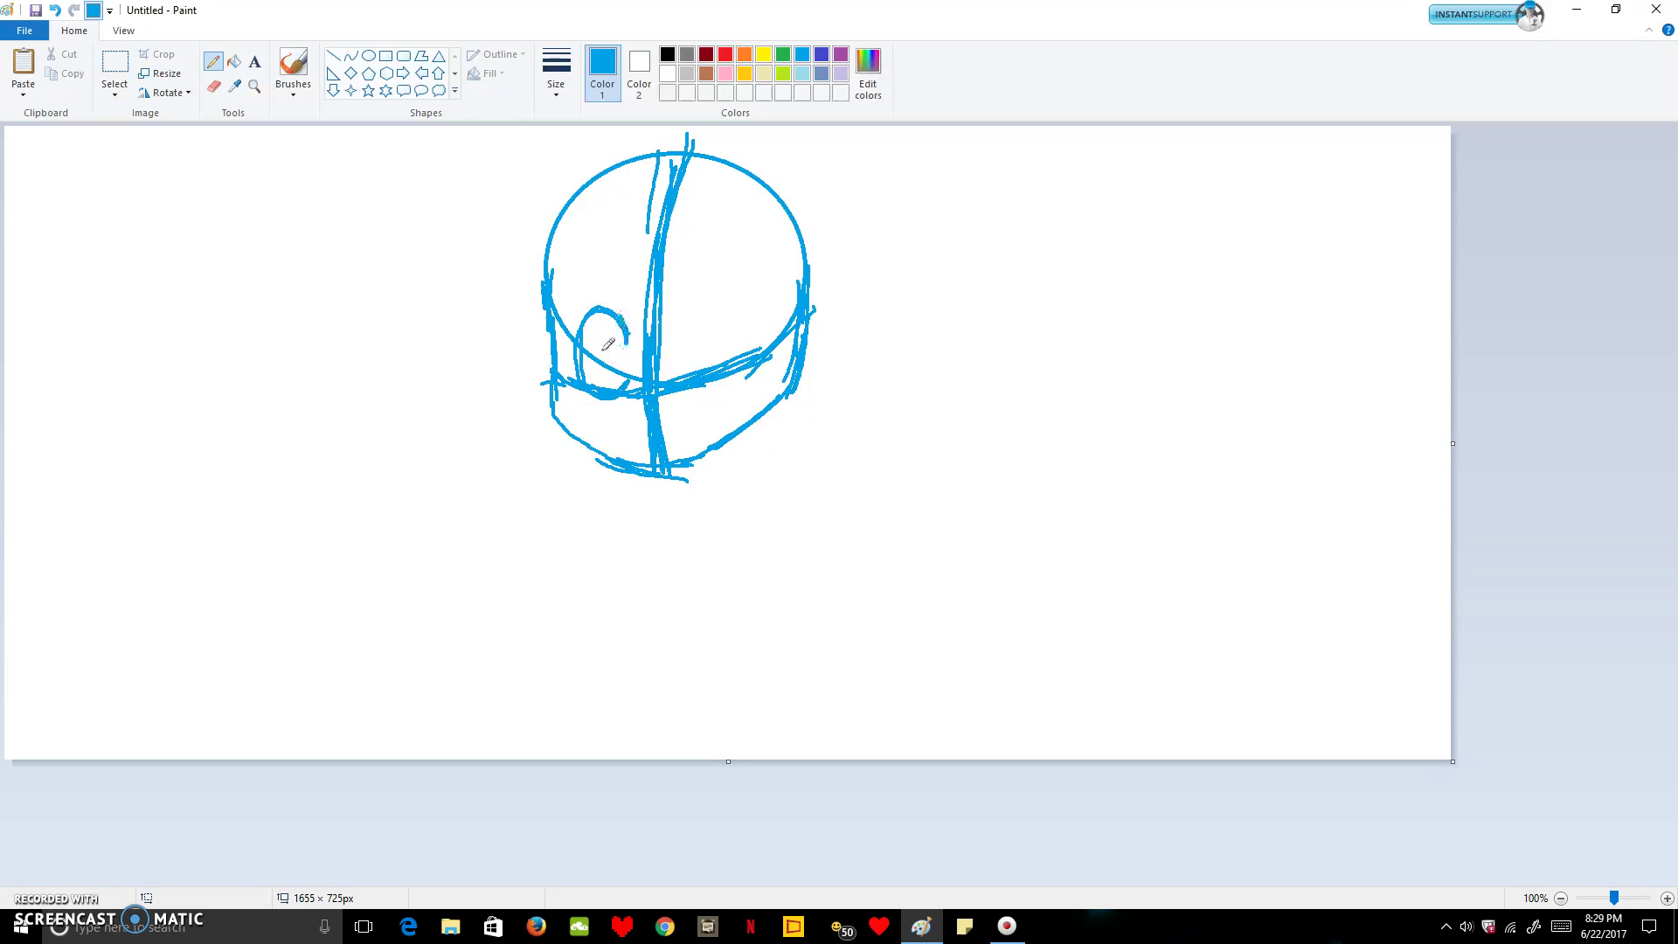
mouse_move(680, 336)
mouse_down()
mouse_move(703, 304)
mouse_move(720, 311)
mouse_move(715, 382)
mouse_move(682, 372)
mouse_move(702, 392)
mouse_move(724, 351)
mouse_move(710, 292)
mouse_move(686, 335)
mouse_move(723, 286)
mouse_up()
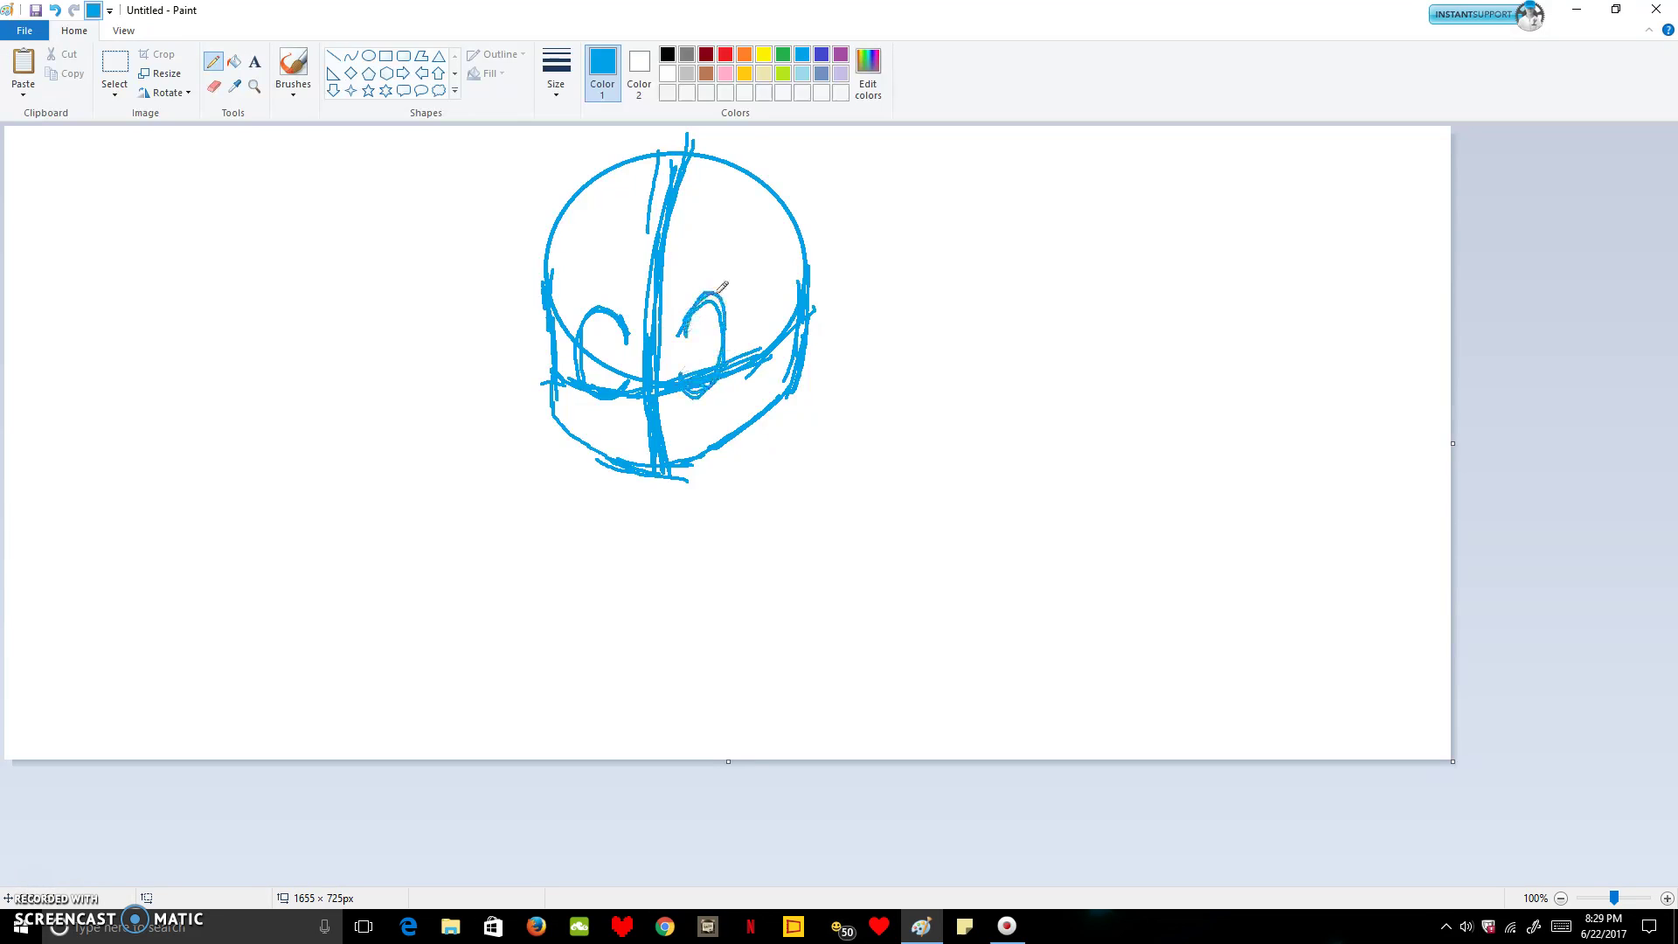
click(215, 87)
drag(745, 277, 708, 322)
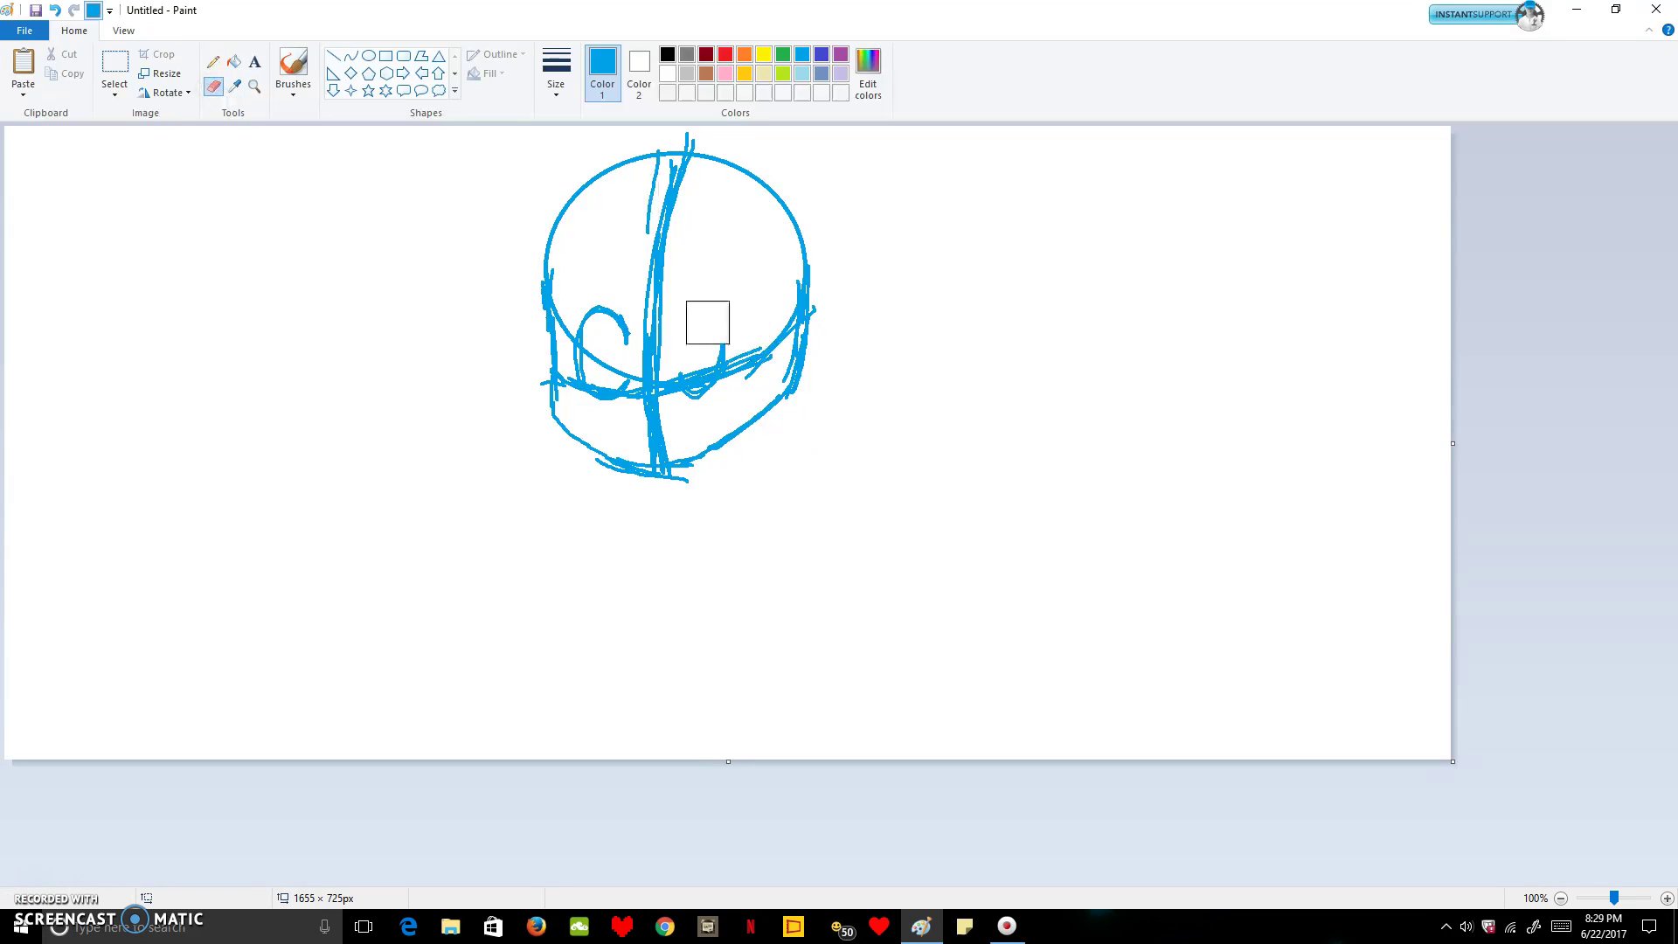
click(215, 63)
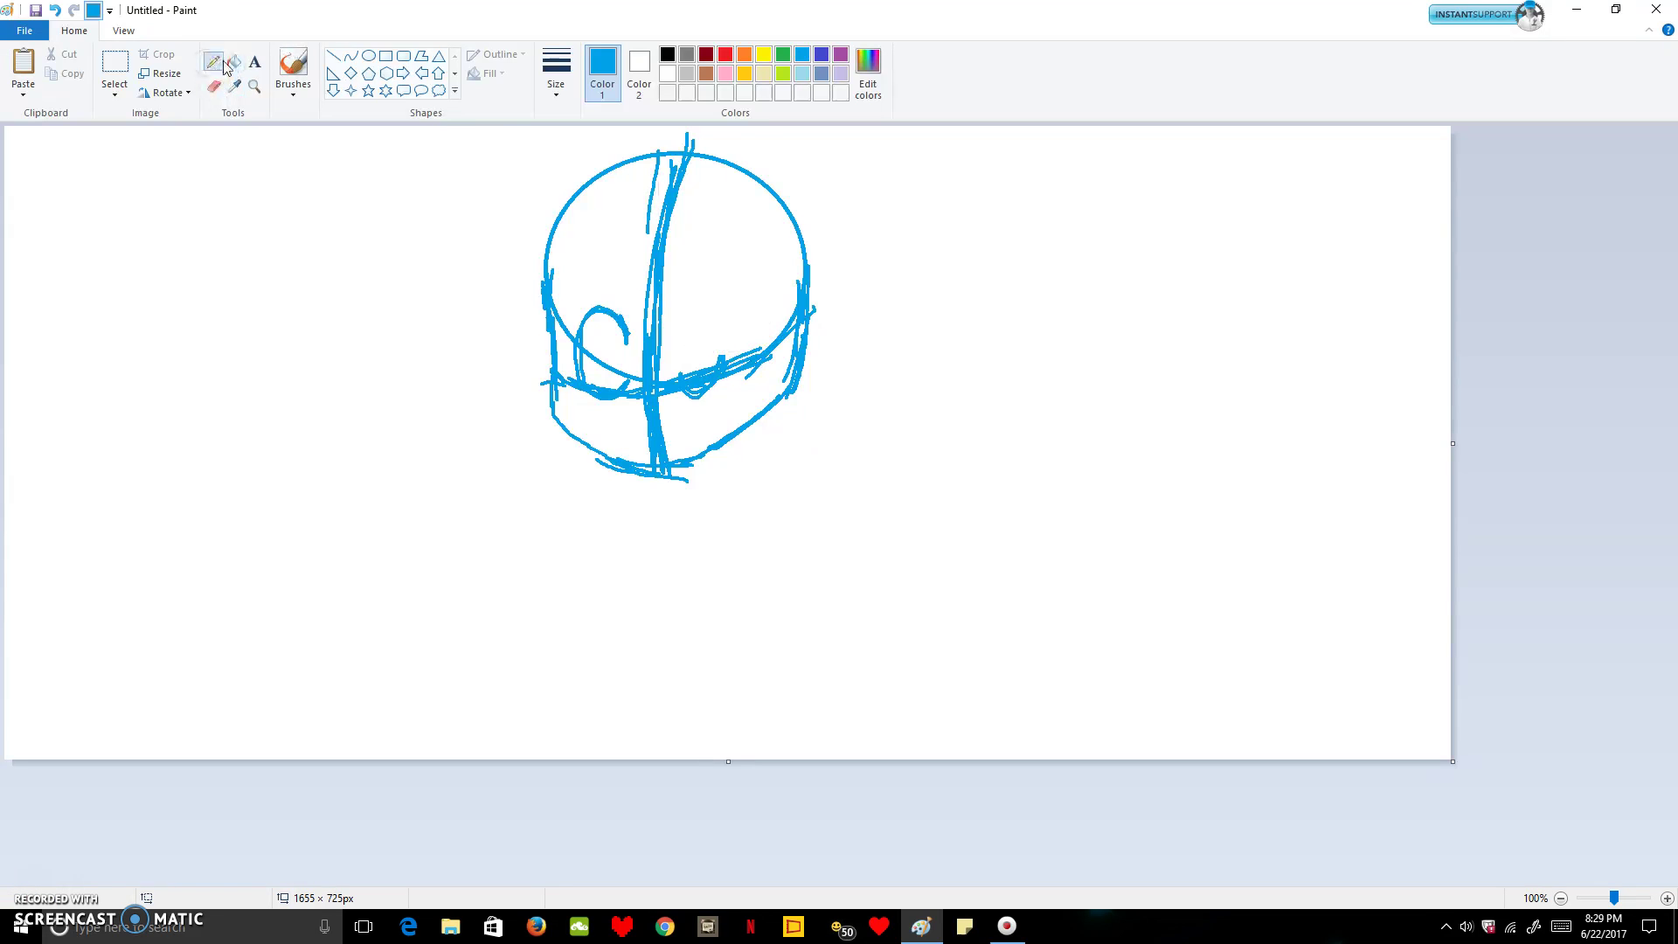
mouse_move(670, 329)
mouse_down()
mouse_move(700, 278)
mouse_move(727, 360)
mouse_up()
mouse_move(711, 287)
mouse_down()
mouse_move(669, 328)
mouse_move(693, 281)
mouse_move(717, 309)
mouse_move(704, 284)
mouse_move(677, 308)
mouse_move(696, 283)
mouse_move(716, 324)
mouse_up()
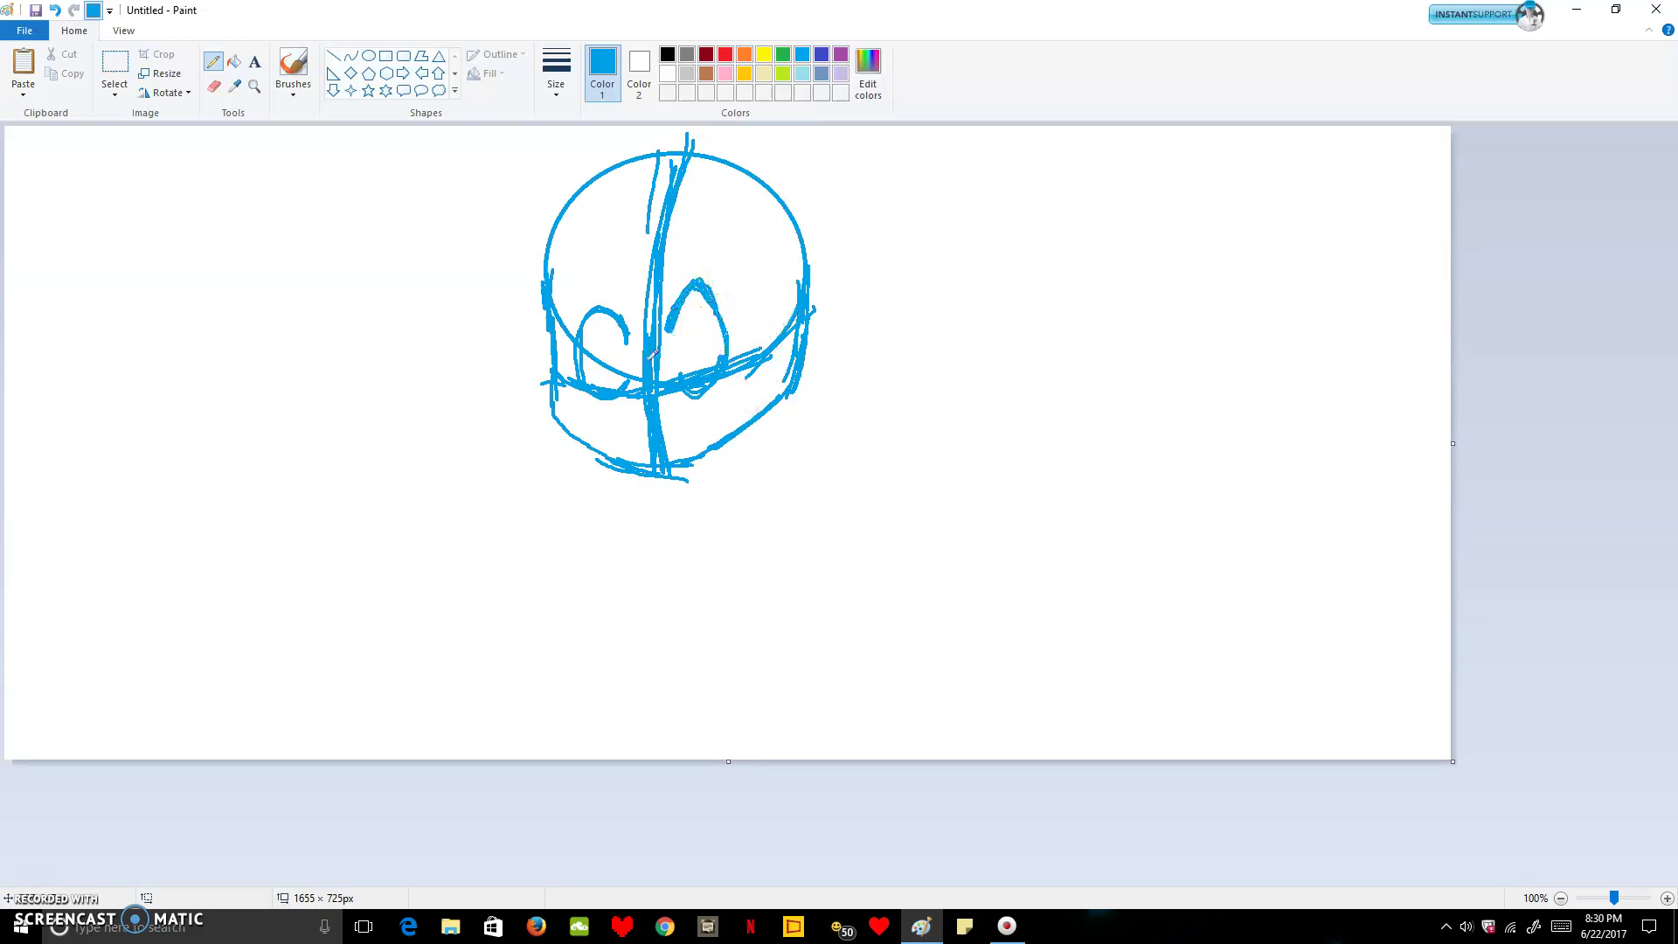
mouse_move(619, 303)
mouse_down()
mouse_move(616, 385)
mouse_move(624, 315)
mouse_move(621, 365)
mouse_move(673, 364)
mouse_move(674, 319)
mouse_move(684, 376)
mouse_move(688, 314)
mouse_move(694, 388)
mouse_move(674, 316)
mouse_move(695, 391)
mouse_up()
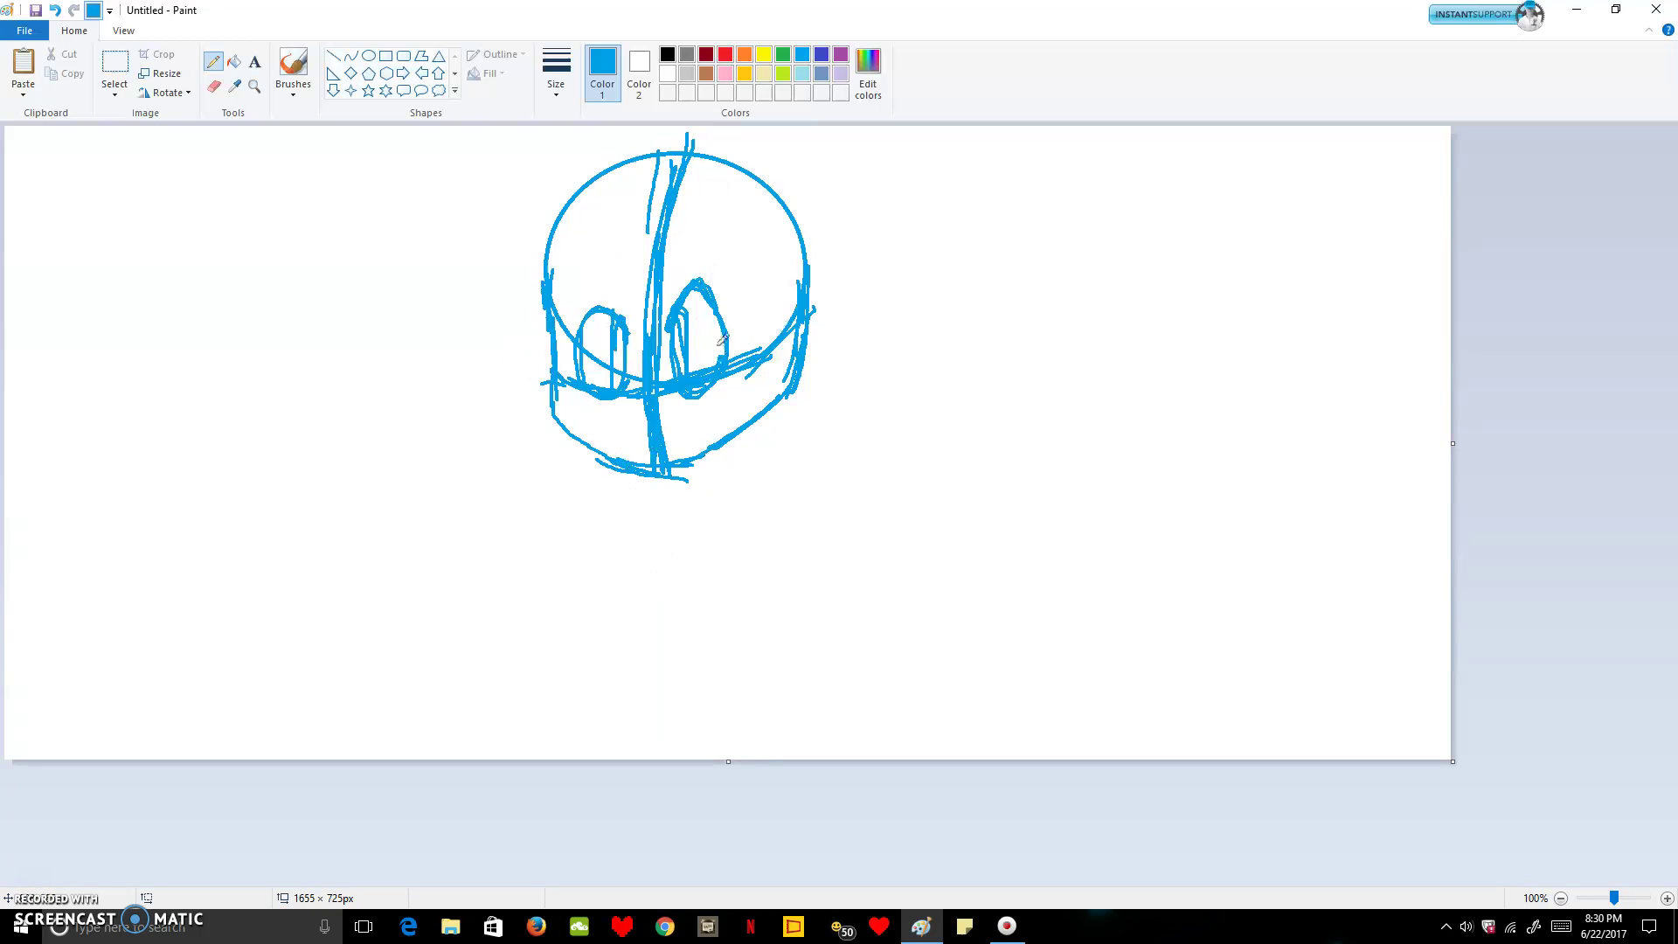
- Sketch a small filled nose and a smiling mouth on the centre line below the eyes
mouse_move(654, 393)
mouse_down()
mouse_move(644, 409)
mouse_move(678, 398)
mouse_up()
click(625, 443)
mouse_move(651, 426)
mouse_down()
mouse_move(681, 423)
mouse_move(633, 440)
mouse_move(693, 418)
mouse_up()
- Sketch a spiky hair outline around the head with a jagged fringe across the eyes
mouse_move(804, 355)
mouse_down()
mouse_move(870, 269)
mouse_move(870, 229)
mouse_move(828, 280)
mouse_move(841, 203)
mouse_move(822, 212)
mouse_move(798, 99)
mouse_move(481, 153)
mouse_move(524, 149)
mouse_move(569, 104)
mouse_up()
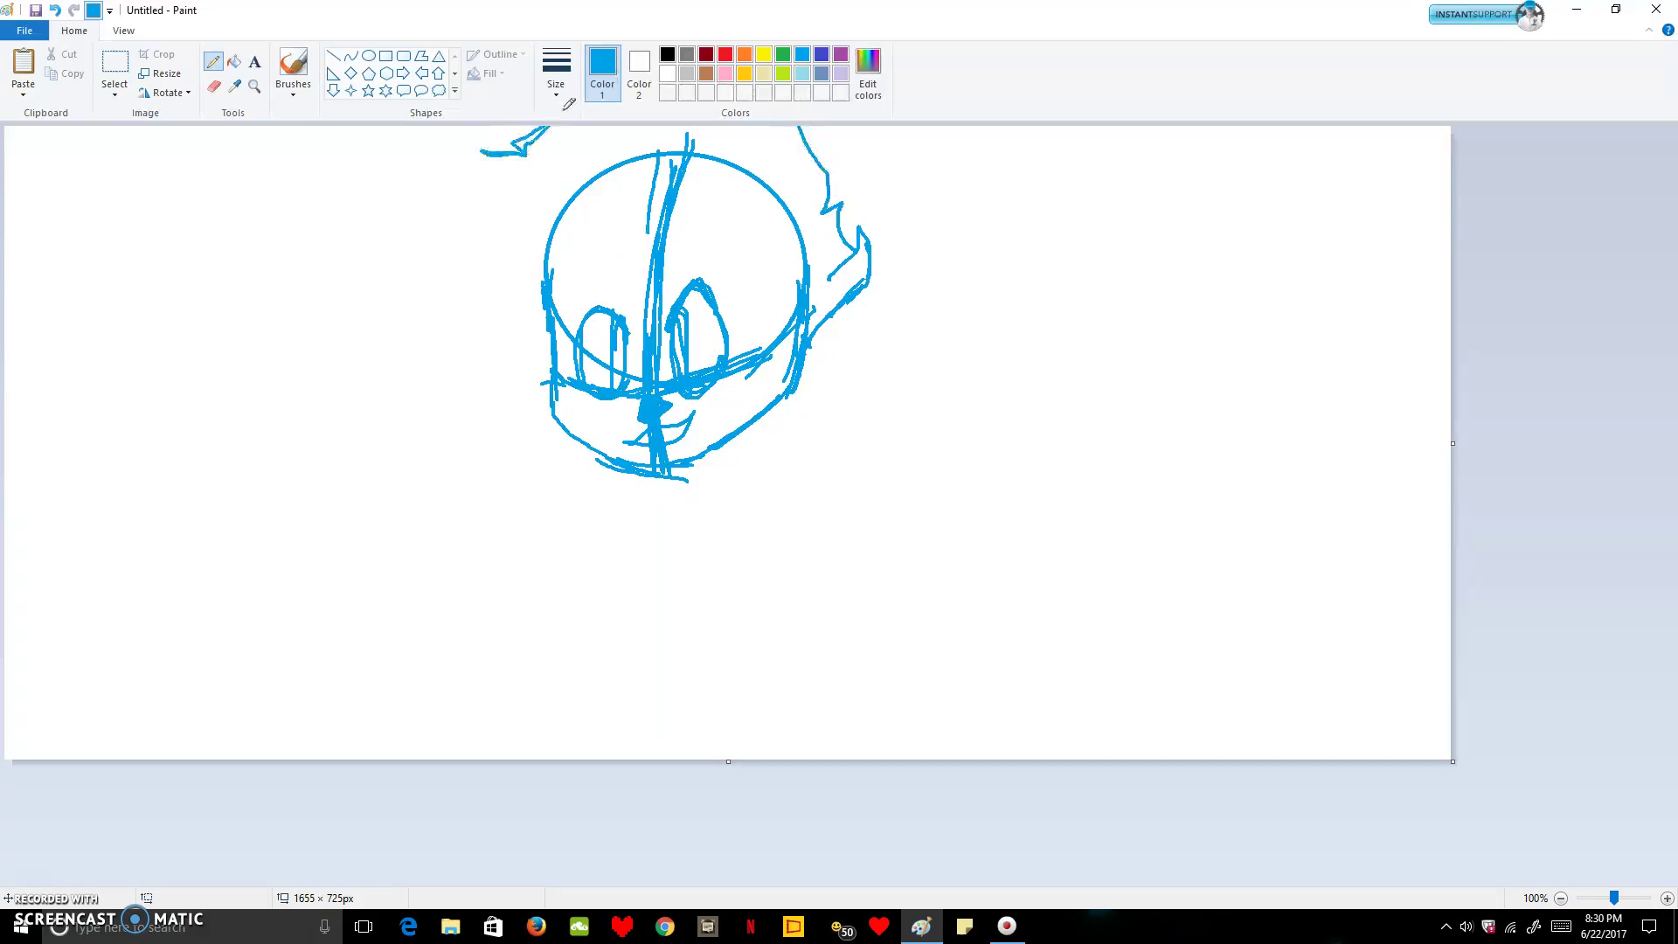
mouse_move(483, 150)
mouse_down()
mouse_move(476, 190)
mouse_move(479, 273)
mouse_move(440, 302)
mouse_move(471, 348)
mouse_move(467, 445)
mouse_move(641, 381)
mouse_up()
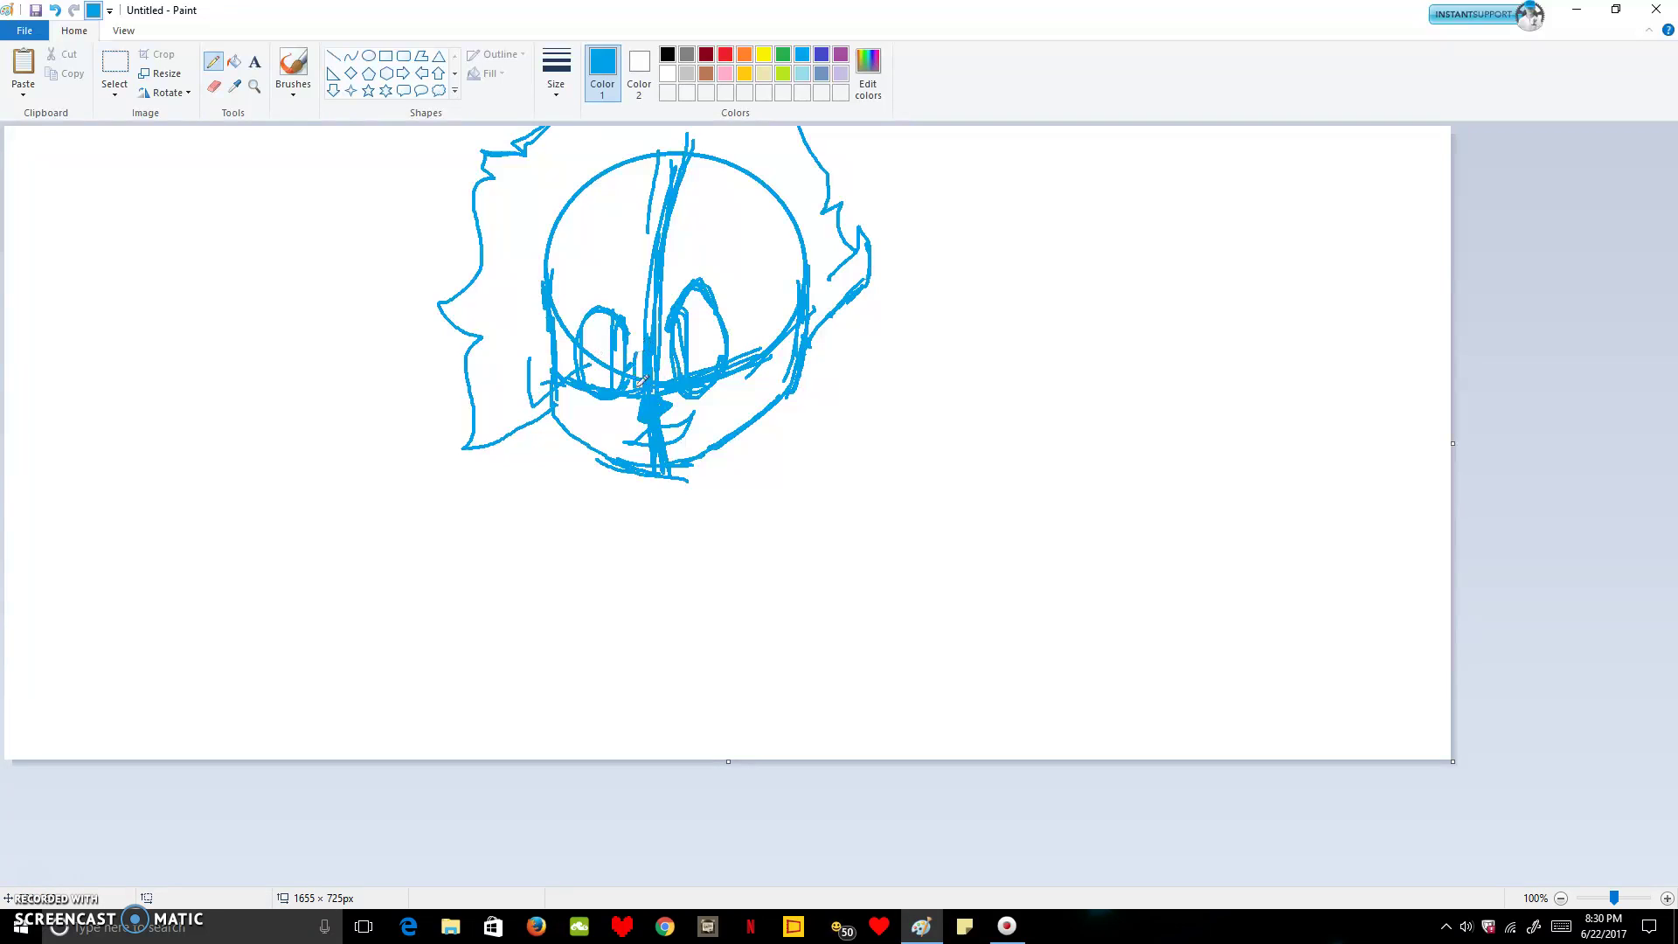
mouse_move(732, 334)
mouse_down()
mouse_move(768, 358)
mouse_move(809, 316)
mouse_up()
- Sketch the neck, shoulders and both arms down to the canvas's lower edge, including the inner arm lines
mouse_move(725, 441)
mouse_down()
mouse_move(816, 483)
mouse_move(827, 567)
mouse_move(847, 579)
mouse_move(816, 644)
mouse_move(831, 606)
mouse_move(858, 782)
mouse_up()
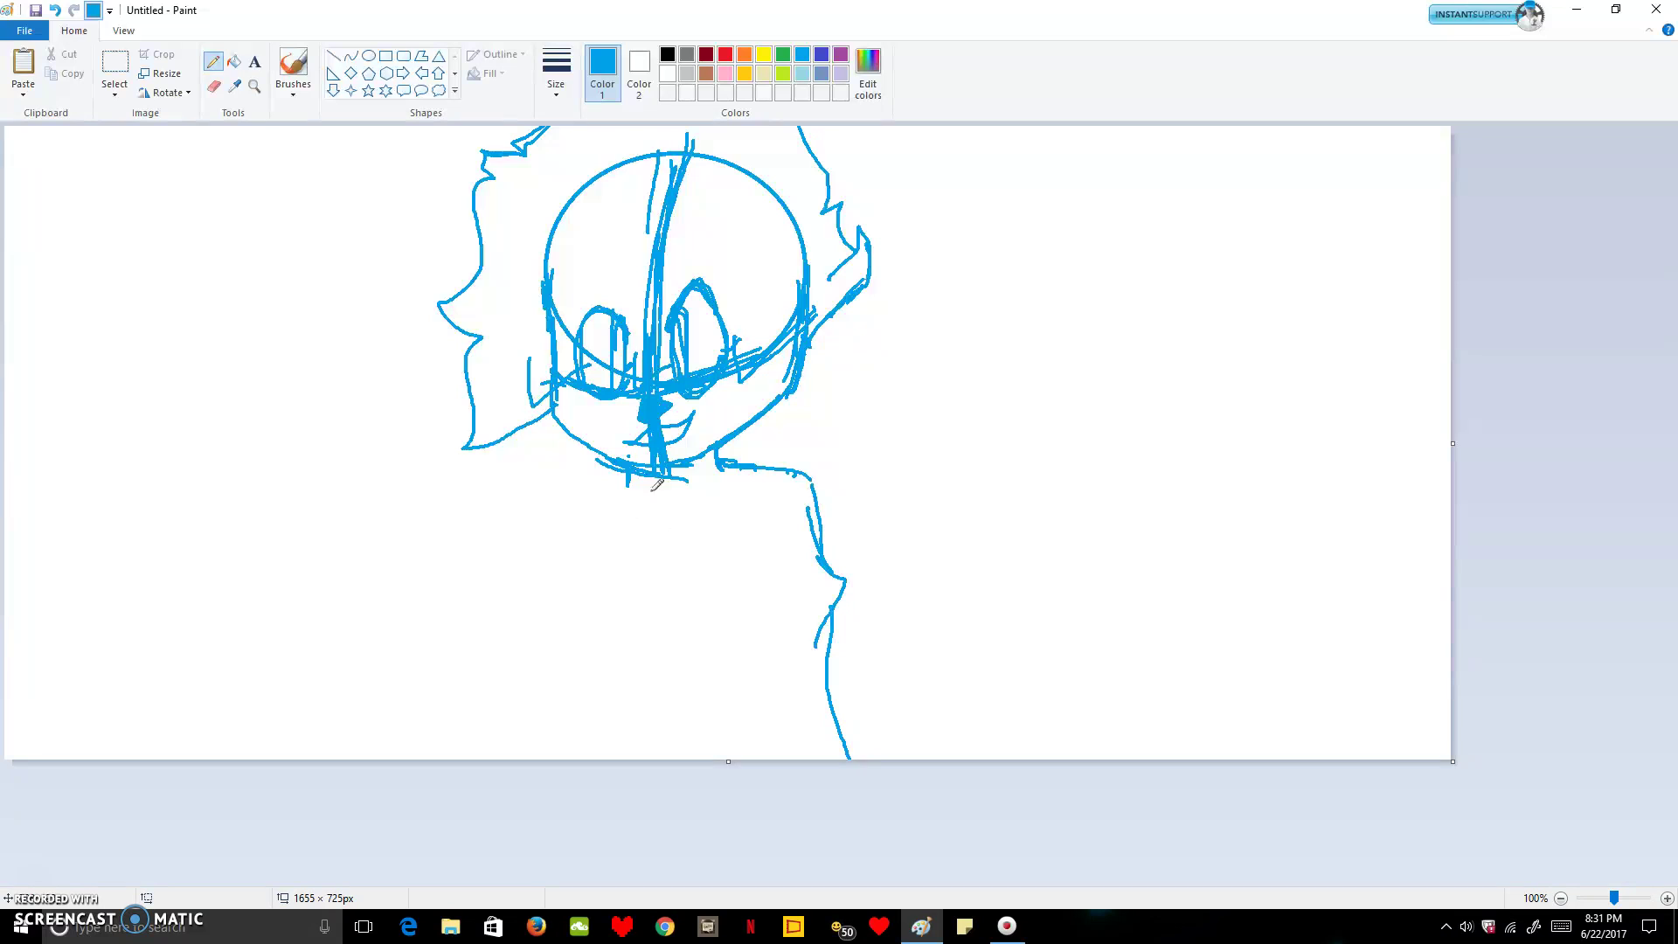
mouse_move(609, 496)
mouse_down()
mouse_move(563, 700)
mouse_move(590, 753)
mouse_up()
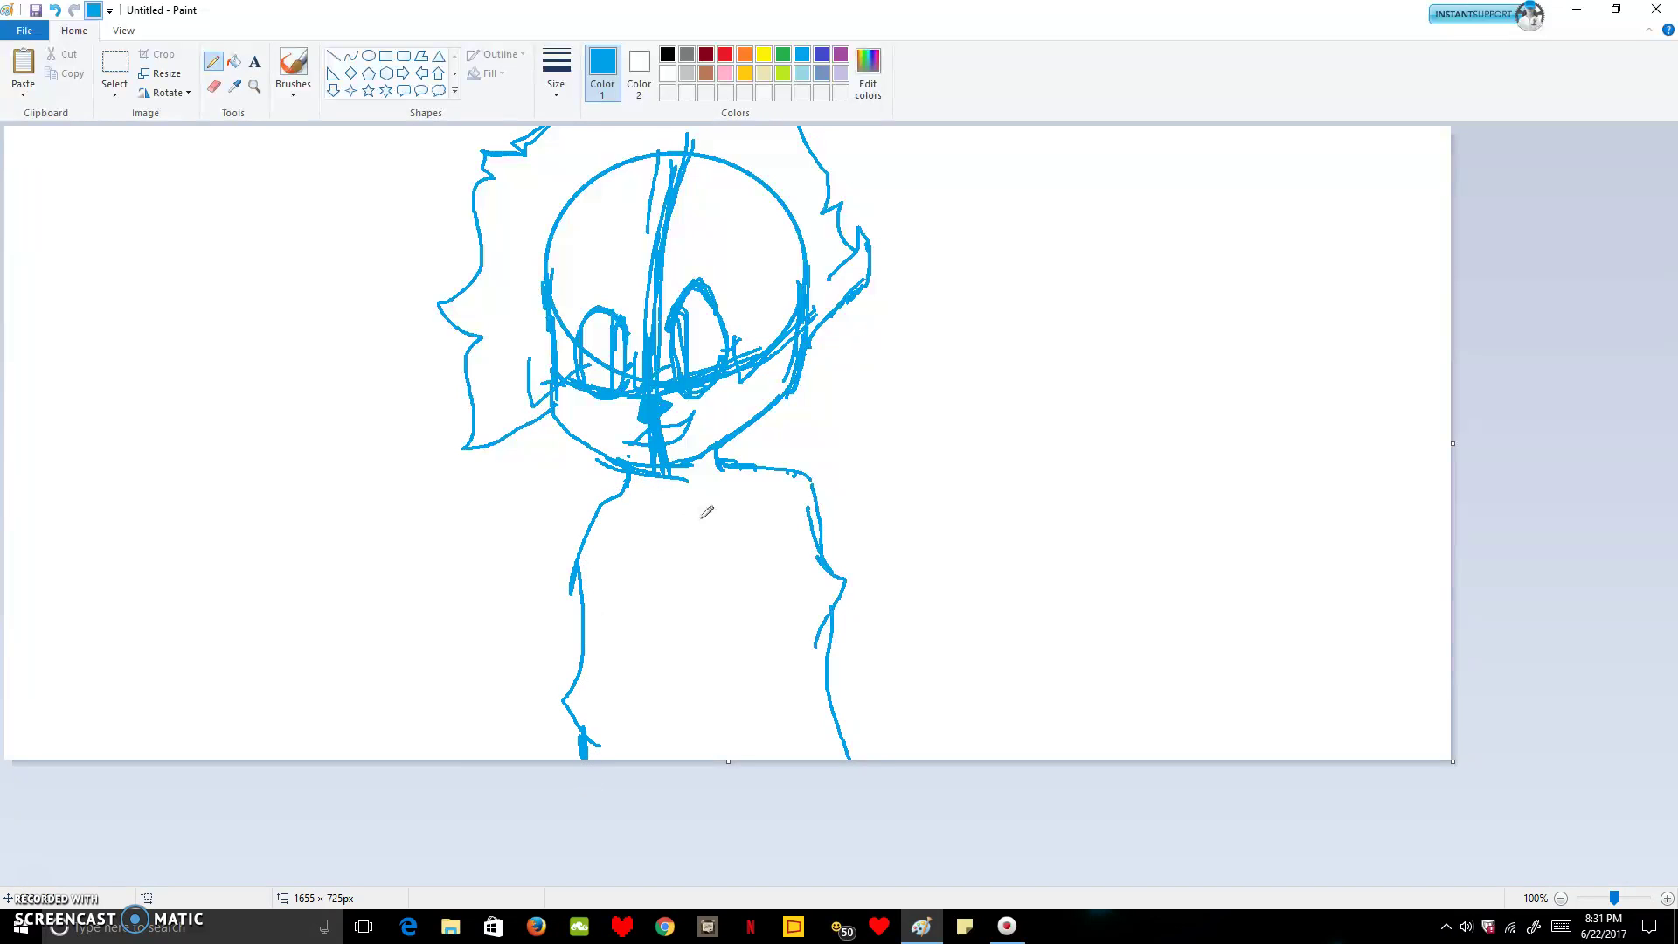
mouse_move(626, 487)
mouse_down()
mouse_move(574, 570)
mouse_move(582, 624)
mouse_move(644, 722)
mouse_up()
mouse_move(644, 572)
mouse_down()
mouse_move(663, 715)
mouse_move(673, 759)
mouse_up()
drag(758, 552, 801, 759)
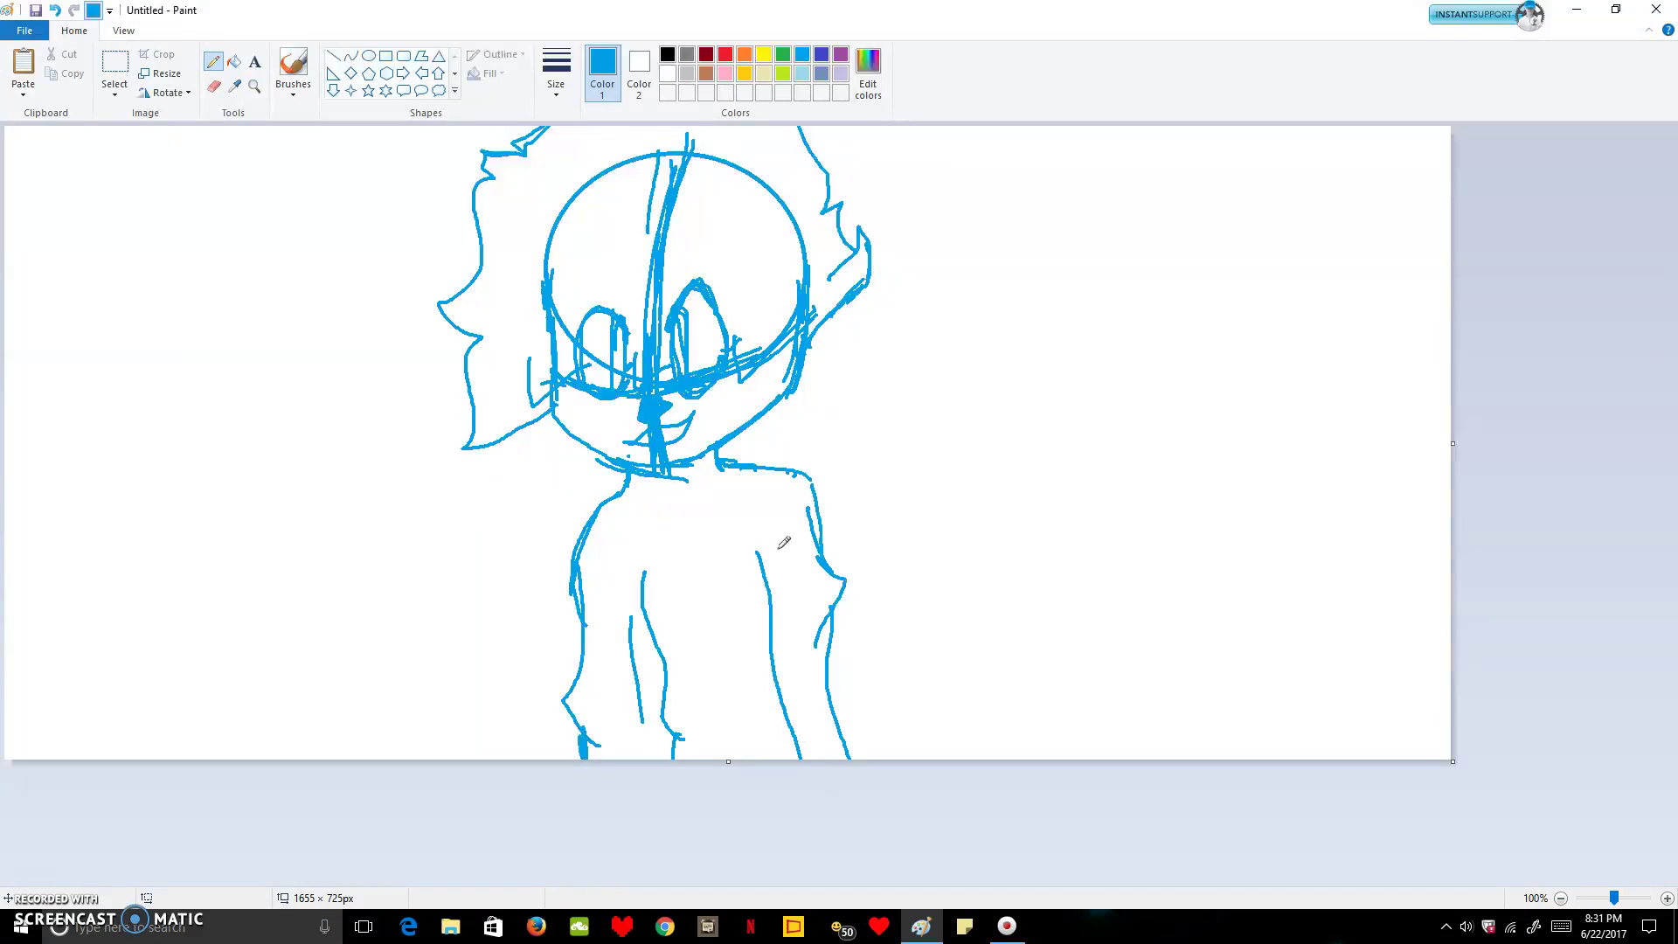
- Sketch a collar band under the chin and wavy locks hanging over both shoulders
mouse_move(598, 477)
mouse_down()
mouse_move(725, 486)
mouse_move(763, 443)
mouse_up()
mouse_move(813, 343)
mouse_down()
mouse_move(863, 493)
mouse_move(848, 520)
mouse_move(862, 544)
mouse_move(829, 574)
mouse_up()
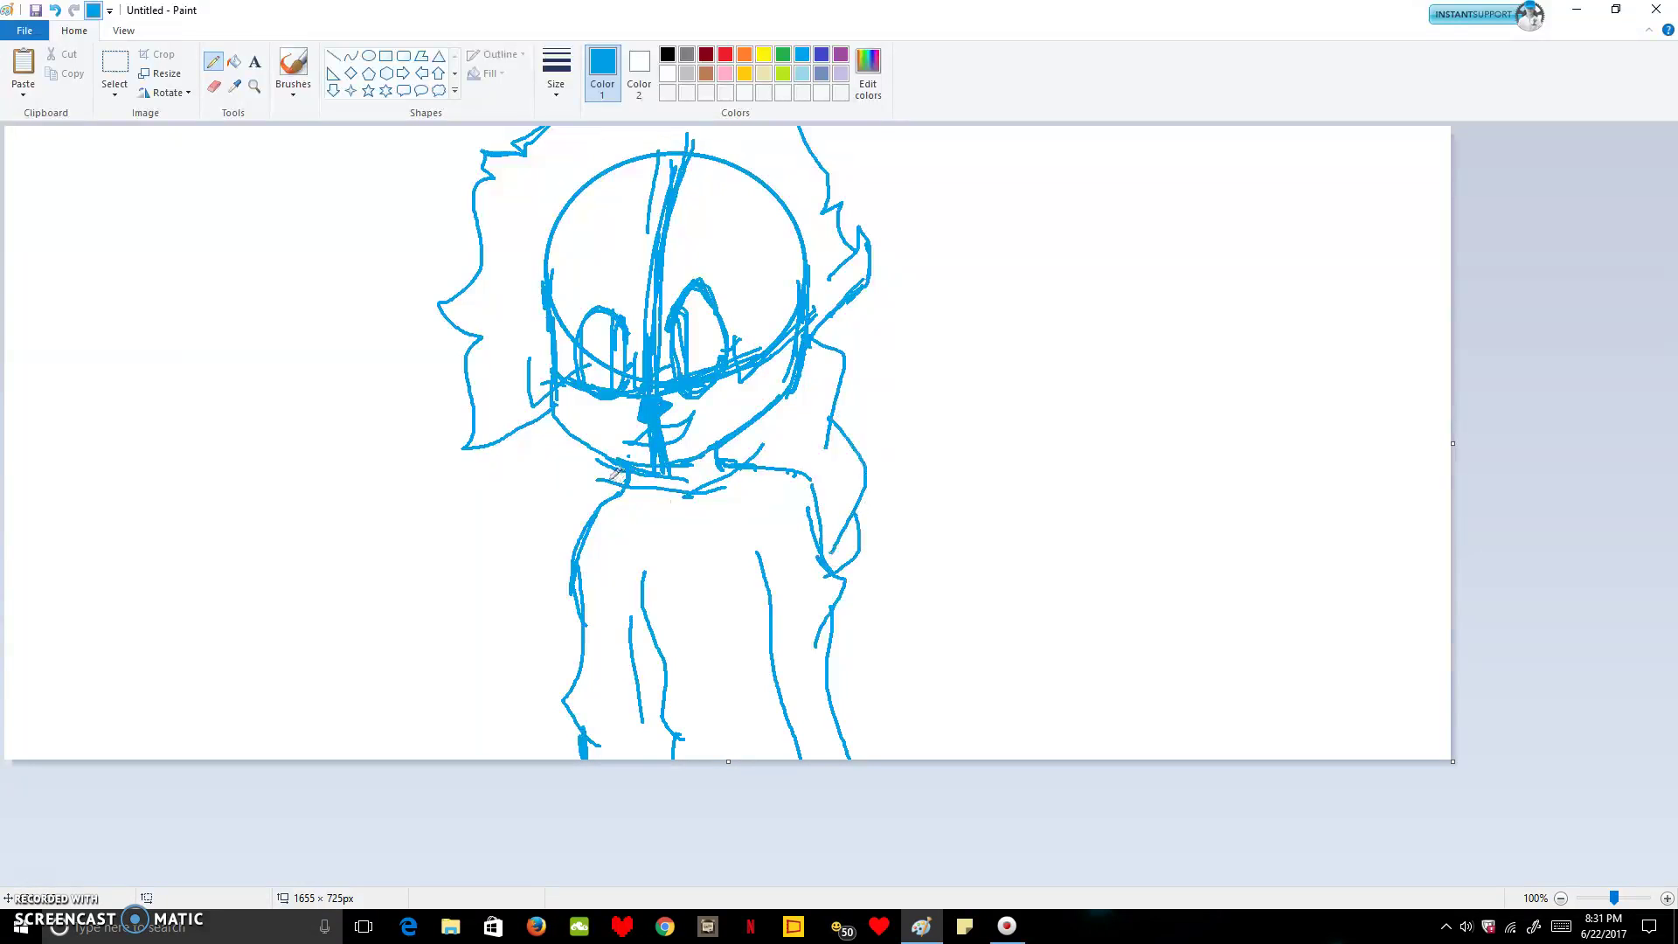
mouse_move(557, 425)
mouse_down()
mouse_move(543, 482)
mouse_move(574, 515)
mouse_up()
mouse_move(561, 502)
mouse_down()
mouse_move(543, 539)
mouse_move(562, 593)
mouse_move(549, 587)
mouse_move(558, 624)
mouse_move(595, 637)
mouse_move(547, 613)
mouse_move(564, 572)
mouse_up()
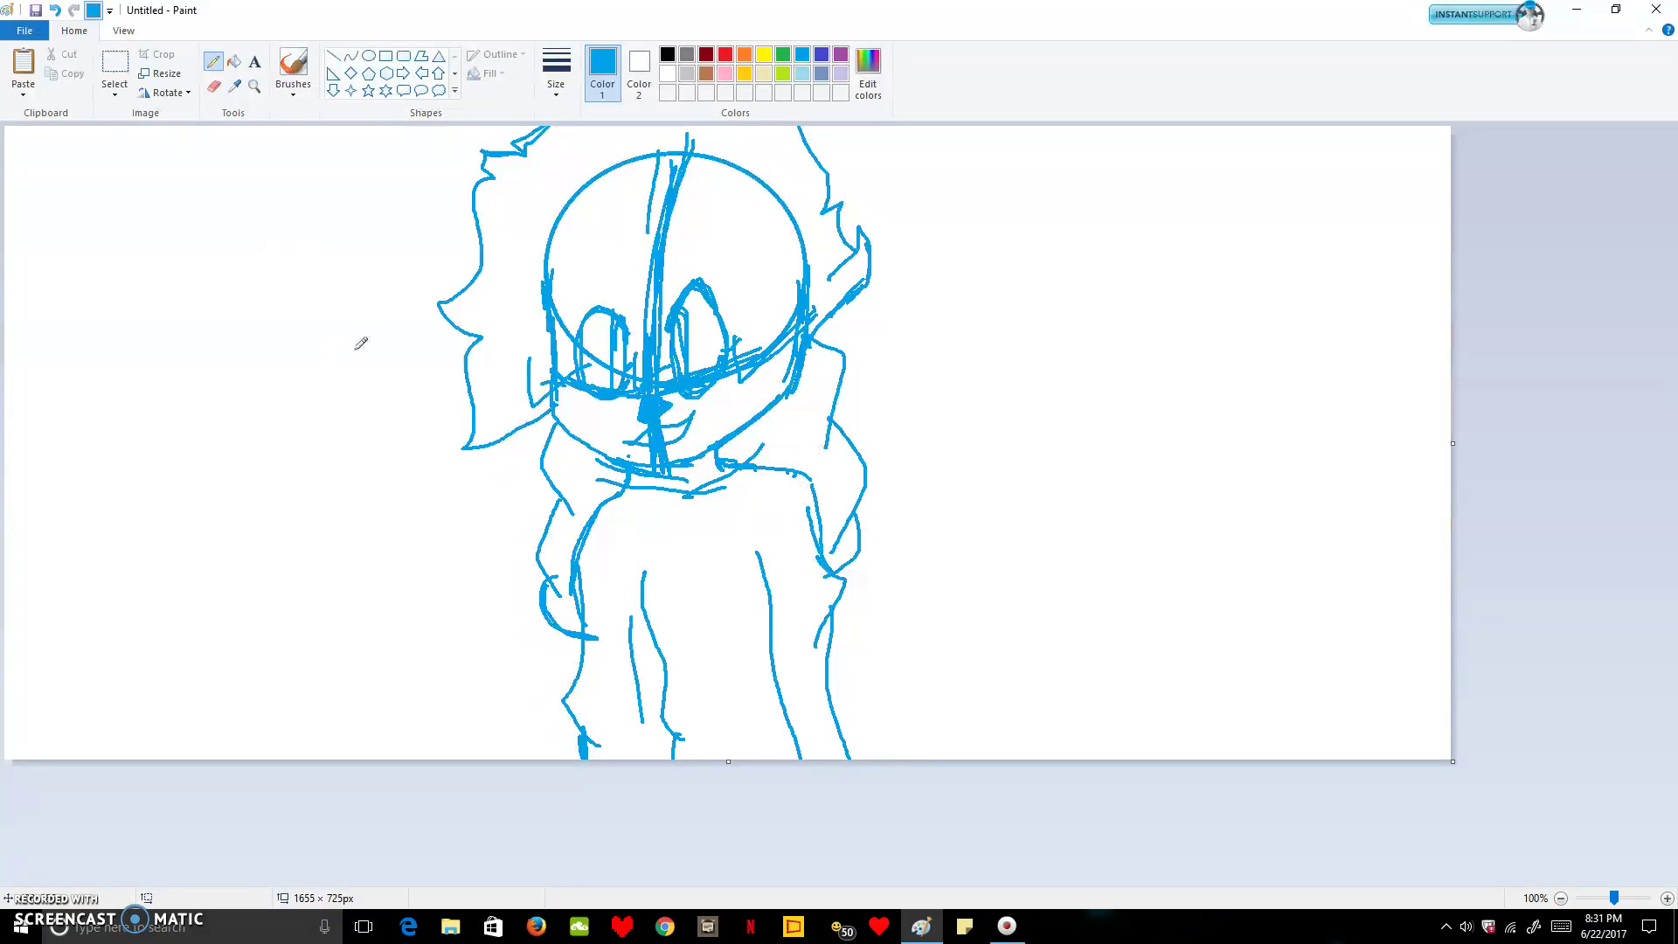
- Trace the jaw and the outer spiky hair outline in black
click(669, 55)
mouse_move(551, 391)
mouse_down()
mouse_move(551, 413)
mouse_move(605, 450)
mouse_move(713, 444)
mouse_move(795, 387)
mouse_move(805, 337)
mouse_move(869, 277)
mouse_move(865, 230)
mouse_move(822, 289)
mouse_up()
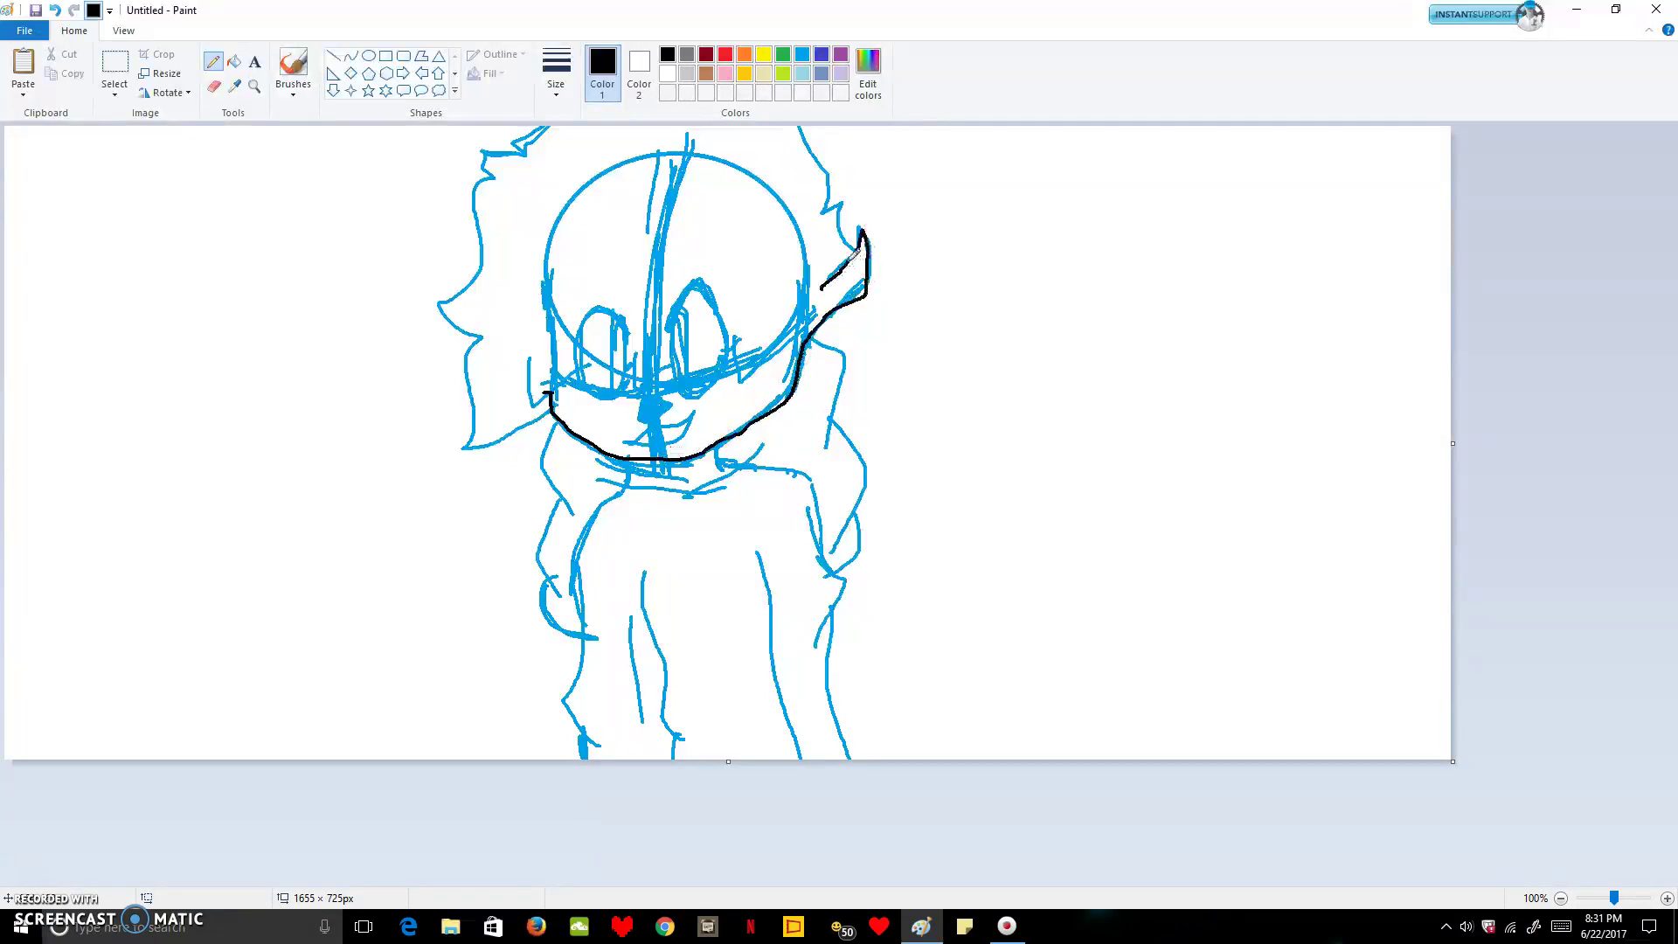
mouse_move(857, 234)
mouse_down()
mouse_move(826, 212)
mouse_move(799, 124)
mouse_up()
mouse_move(522, 133)
mouse_down()
mouse_move(546, 125)
mouse_move(523, 147)
mouse_move(468, 149)
mouse_move(494, 175)
mouse_move(474, 278)
mouse_move(434, 297)
mouse_move(488, 339)
mouse_move(469, 374)
mouse_move(474, 453)
mouse_move(552, 404)
mouse_up()
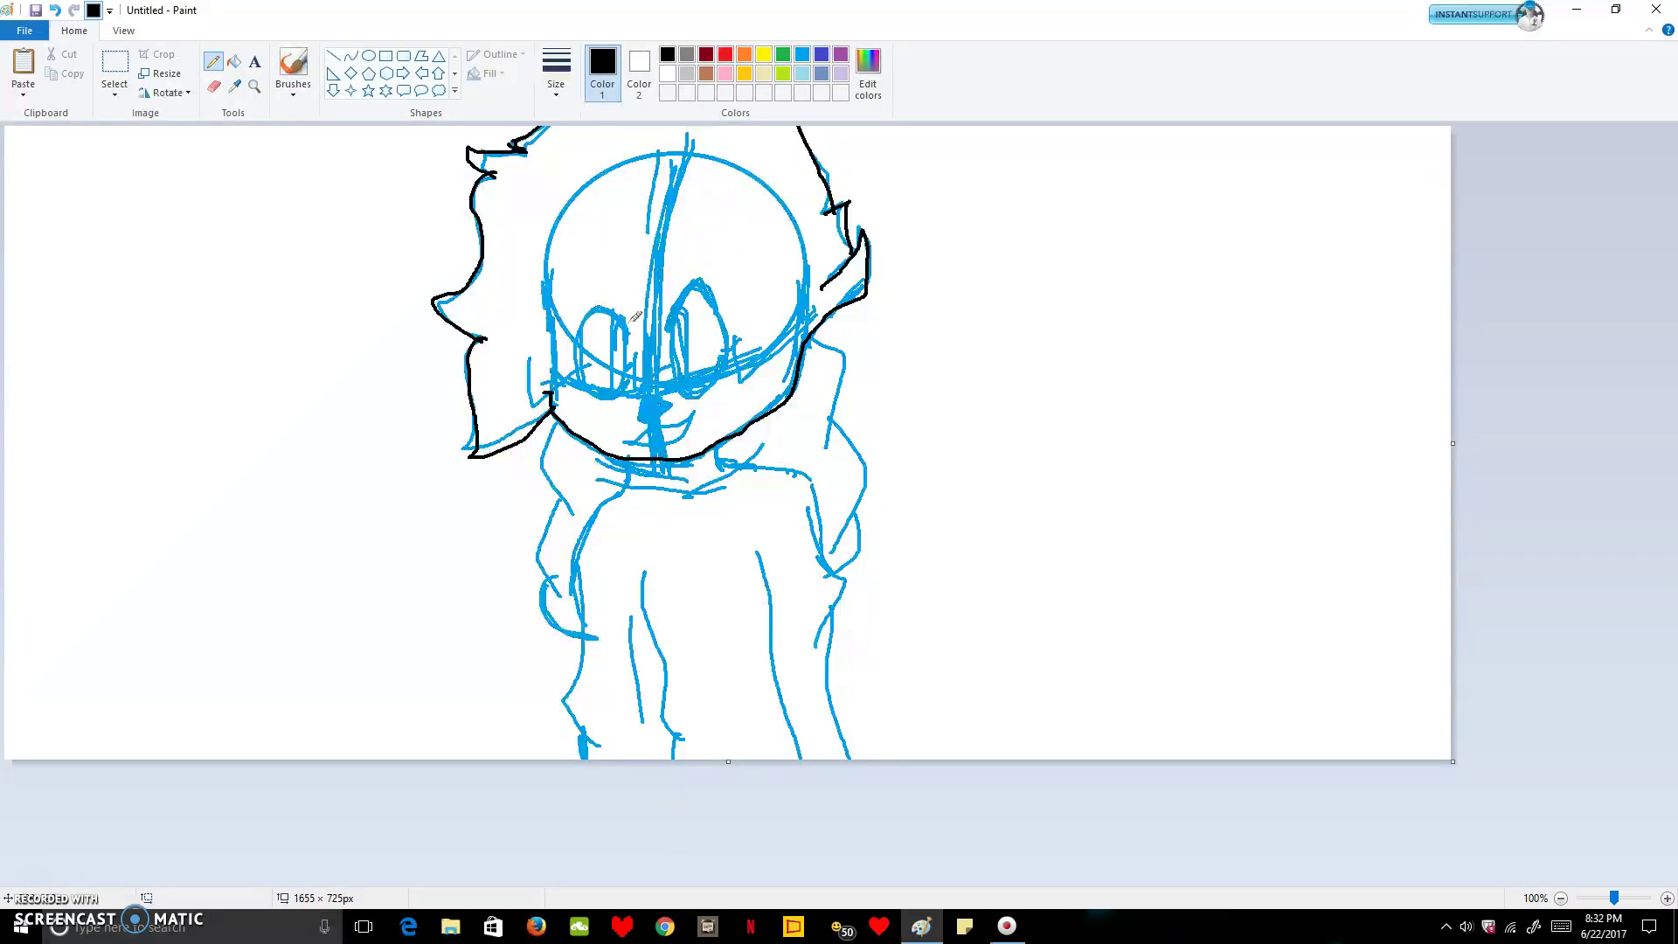
- Trace the eyes, fringe, nose and mouth in black, filling the nose solid
mouse_move(625, 335)
mouse_down()
mouse_move(602, 307)
mouse_move(577, 354)
mouse_move(592, 386)
mouse_up()
mouse_move(622, 315)
mouse_down()
mouse_move(615, 387)
mouse_move(631, 309)
mouse_move(631, 334)
mouse_move(670, 308)
mouse_up()
mouse_move(663, 324)
mouse_down()
mouse_move(704, 295)
mouse_move(715, 312)
mouse_move(677, 312)
mouse_move(710, 302)
mouse_move(726, 350)
mouse_move(709, 399)
mouse_move(686, 382)
mouse_up()
mouse_move(677, 313)
mouse_down()
mouse_move(692, 400)
mouse_move(682, 302)
mouse_move(687, 366)
mouse_up()
mouse_move(531, 357)
mouse_down()
mouse_move(531, 408)
mouse_move(585, 365)
mouse_move(631, 400)
mouse_move(740, 339)
mouse_move(743, 381)
mouse_move(794, 330)
mouse_move(807, 348)
mouse_up()
mouse_move(660, 391)
mouse_down()
mouse_move(674, 405)
mouse_move(648, 404)
mouse_move(666, 407)
mouse_move(664, 386)
mouse_up()
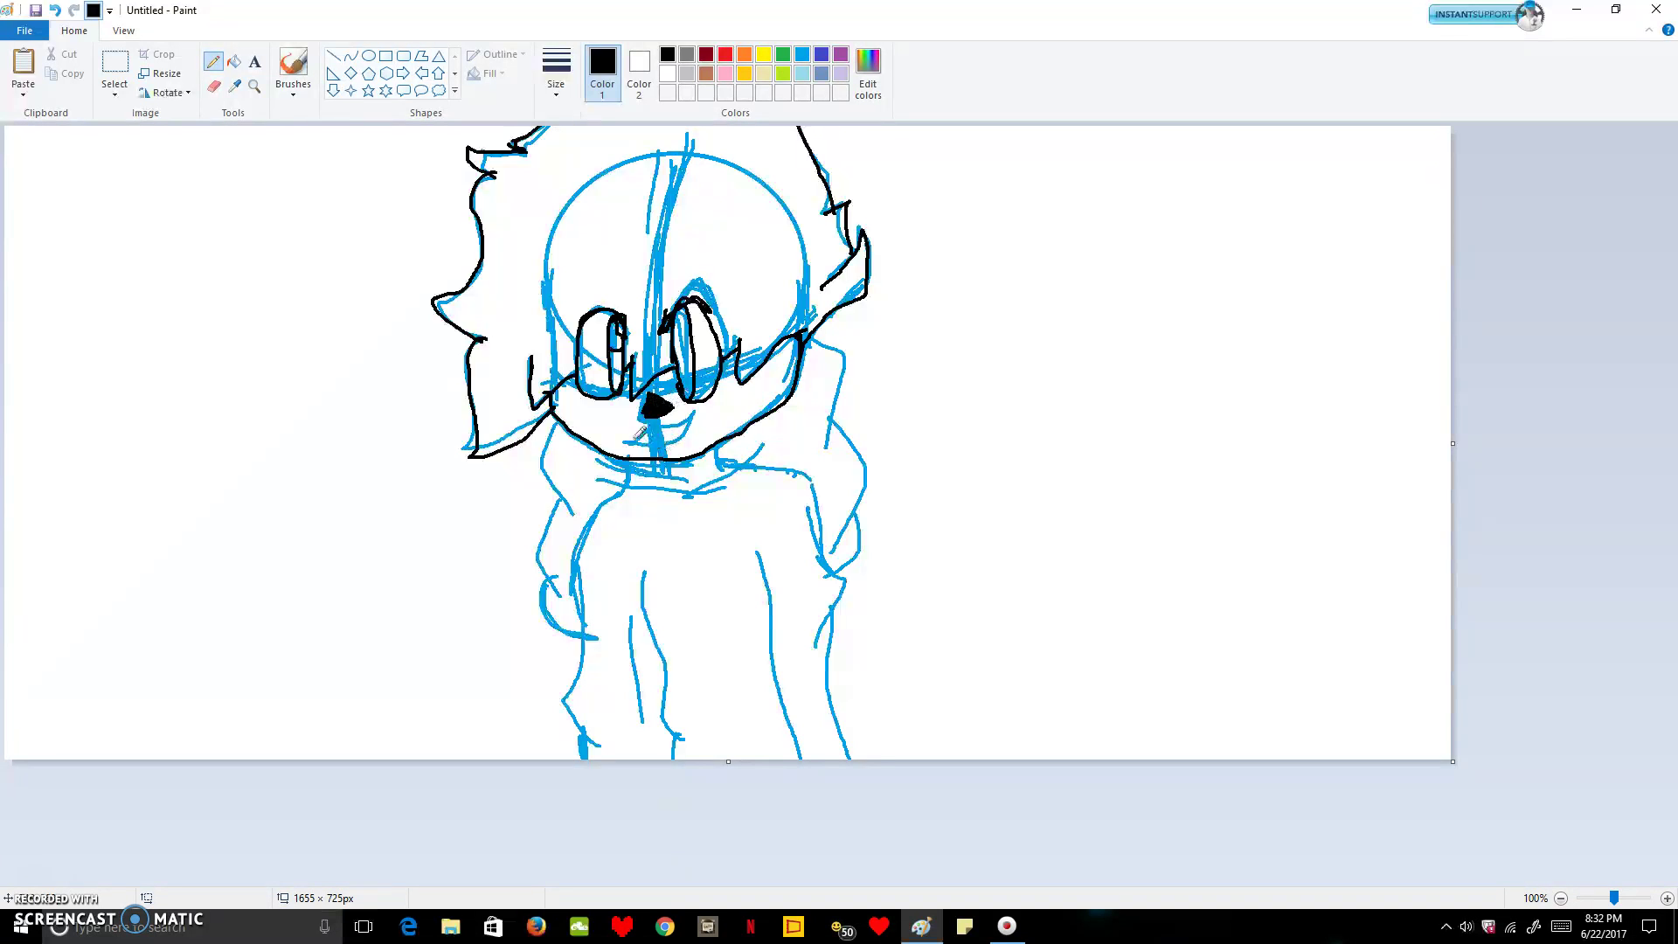
drag(661, 421, 684, 414)
- Trace the neck, the collar band and the upper part of the right lock in black
drag(632, 456, 628, 486)
drag(724, 444, 730, 473)
mouse_move(627, 477)
mouse_down()
mouse_move(734, 482)
mouse_move(706, 481)
mouse_move(752, 455)
mouse_up()
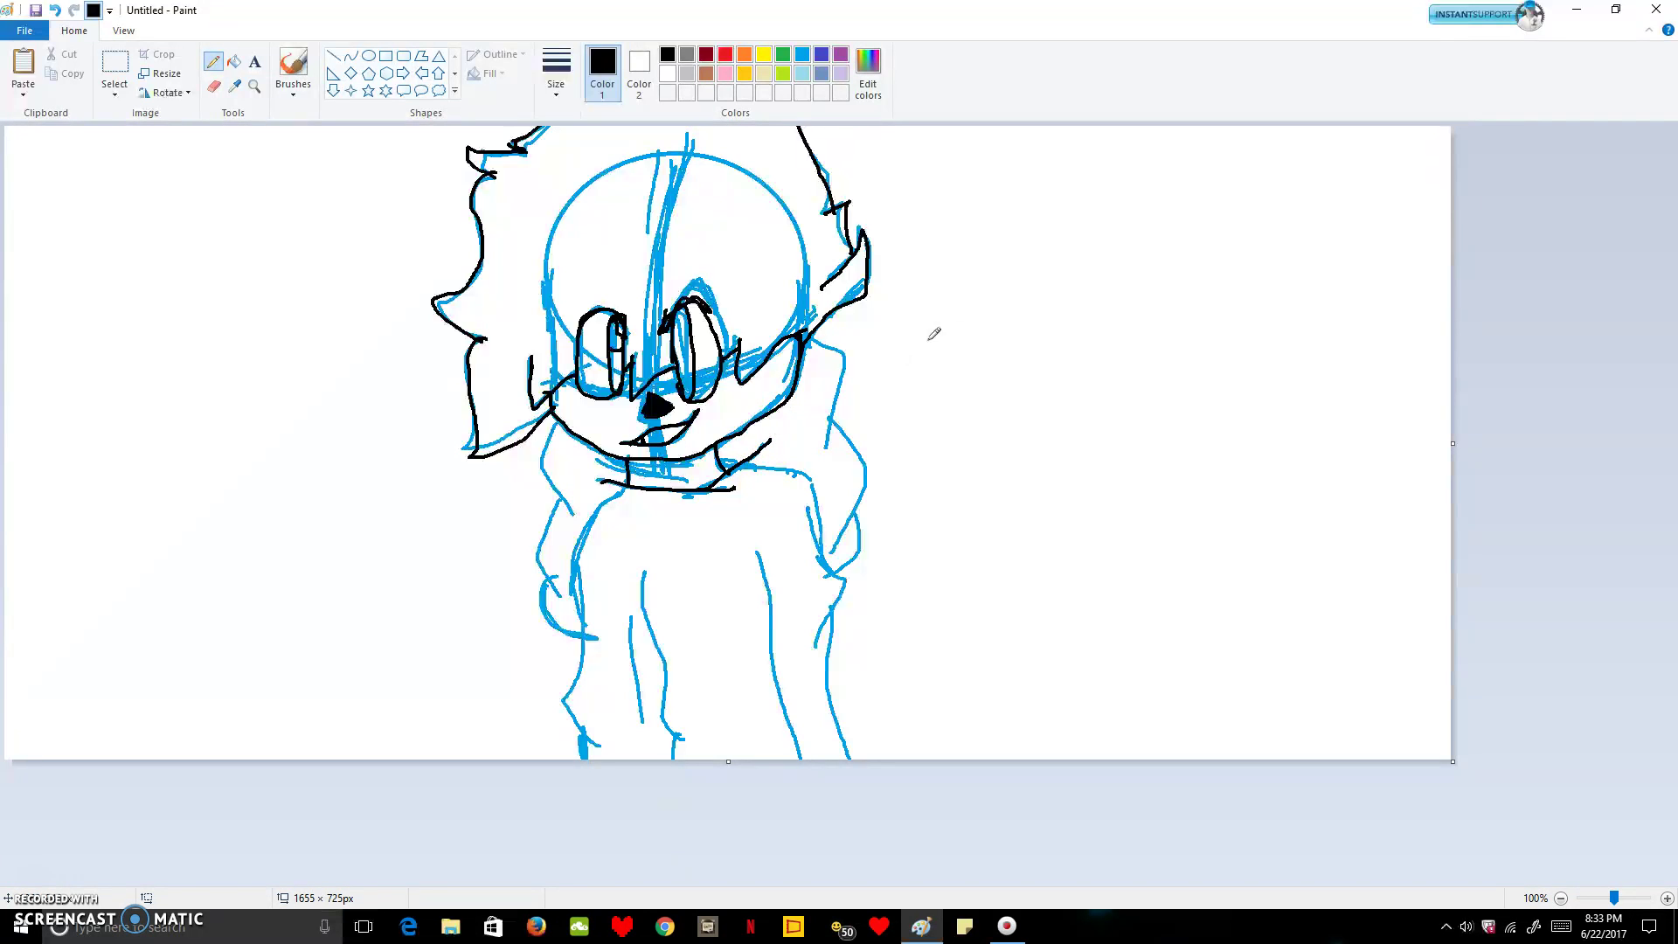
mouse_move(819, 337)
mouse_down()
mouse_move(837, 351)
mouse_move(836, 441)
mouse_up()
mouse_move(1296, 204)
mouse_down()
mouse_move(1296, 261)
mouse_move(1188, 276)
mouse_move(1139, 348)
mouse_up()
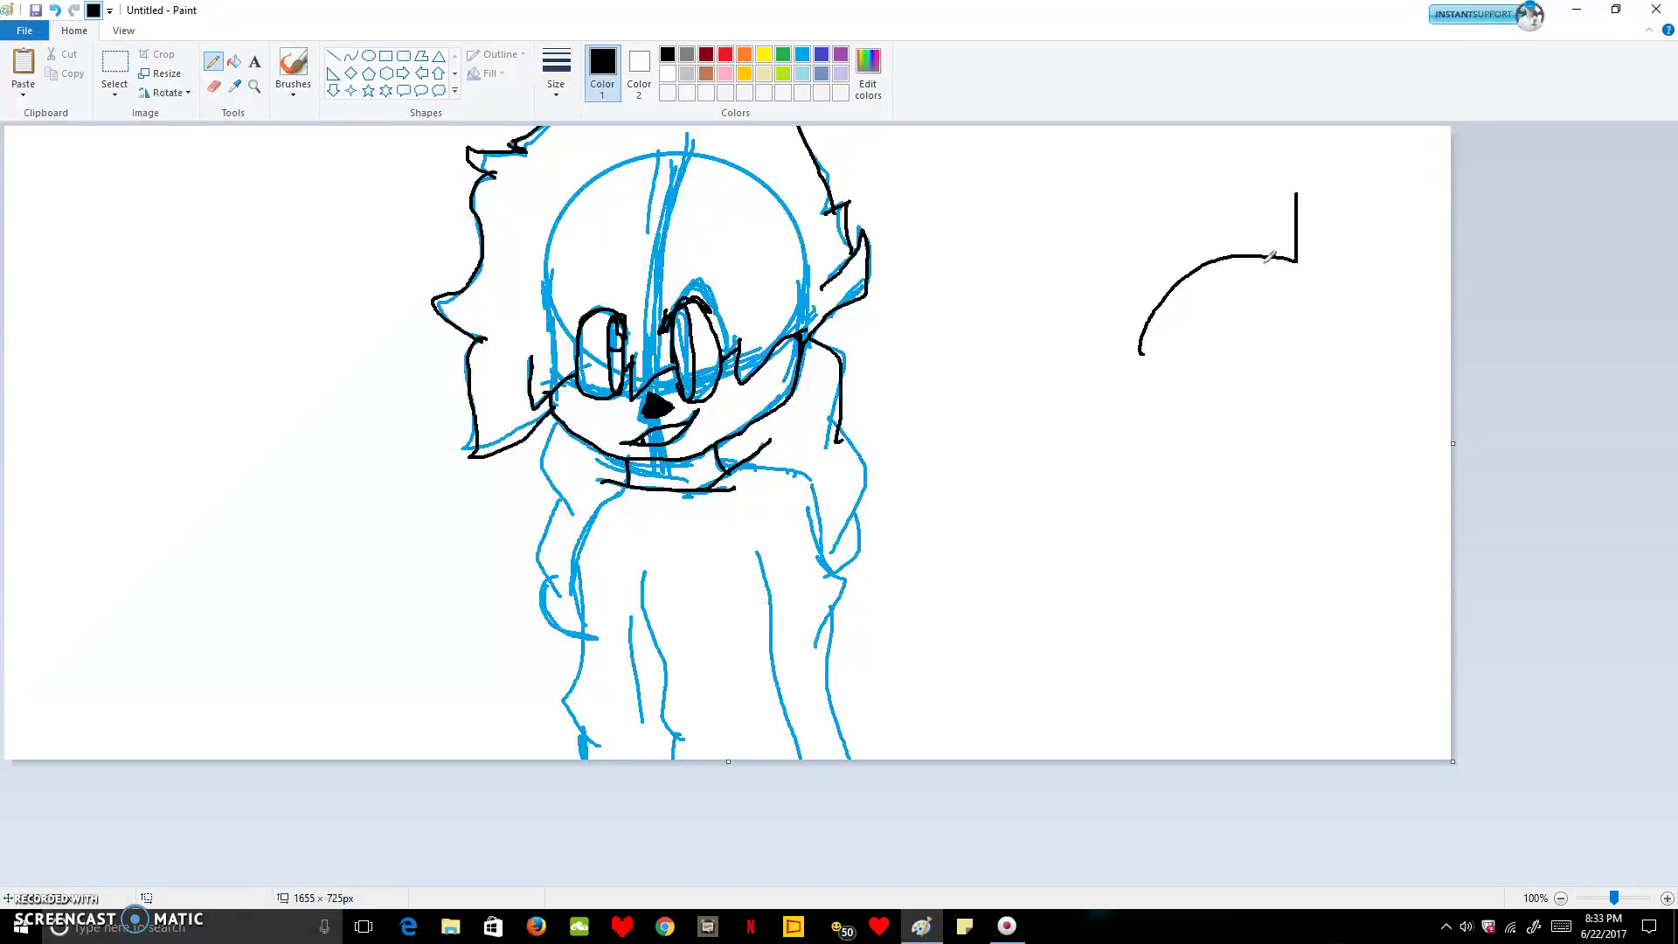
mouse_move(1304, 260)
mouse_down()
mouse_move(1250, 256)
mouse_move(1164, 307)
mouse_move(1143, 398)
mouse_move(1276, 432)
mouse_move(1343, 325)
mouse_move(1225, 324)
mouse_move(1250, 381)
mouse_up()
mouse_move(1148, 325)
mouse_down()
mouse_move(1089, 437)
mouse_move(1242, 421)
mouse_up()
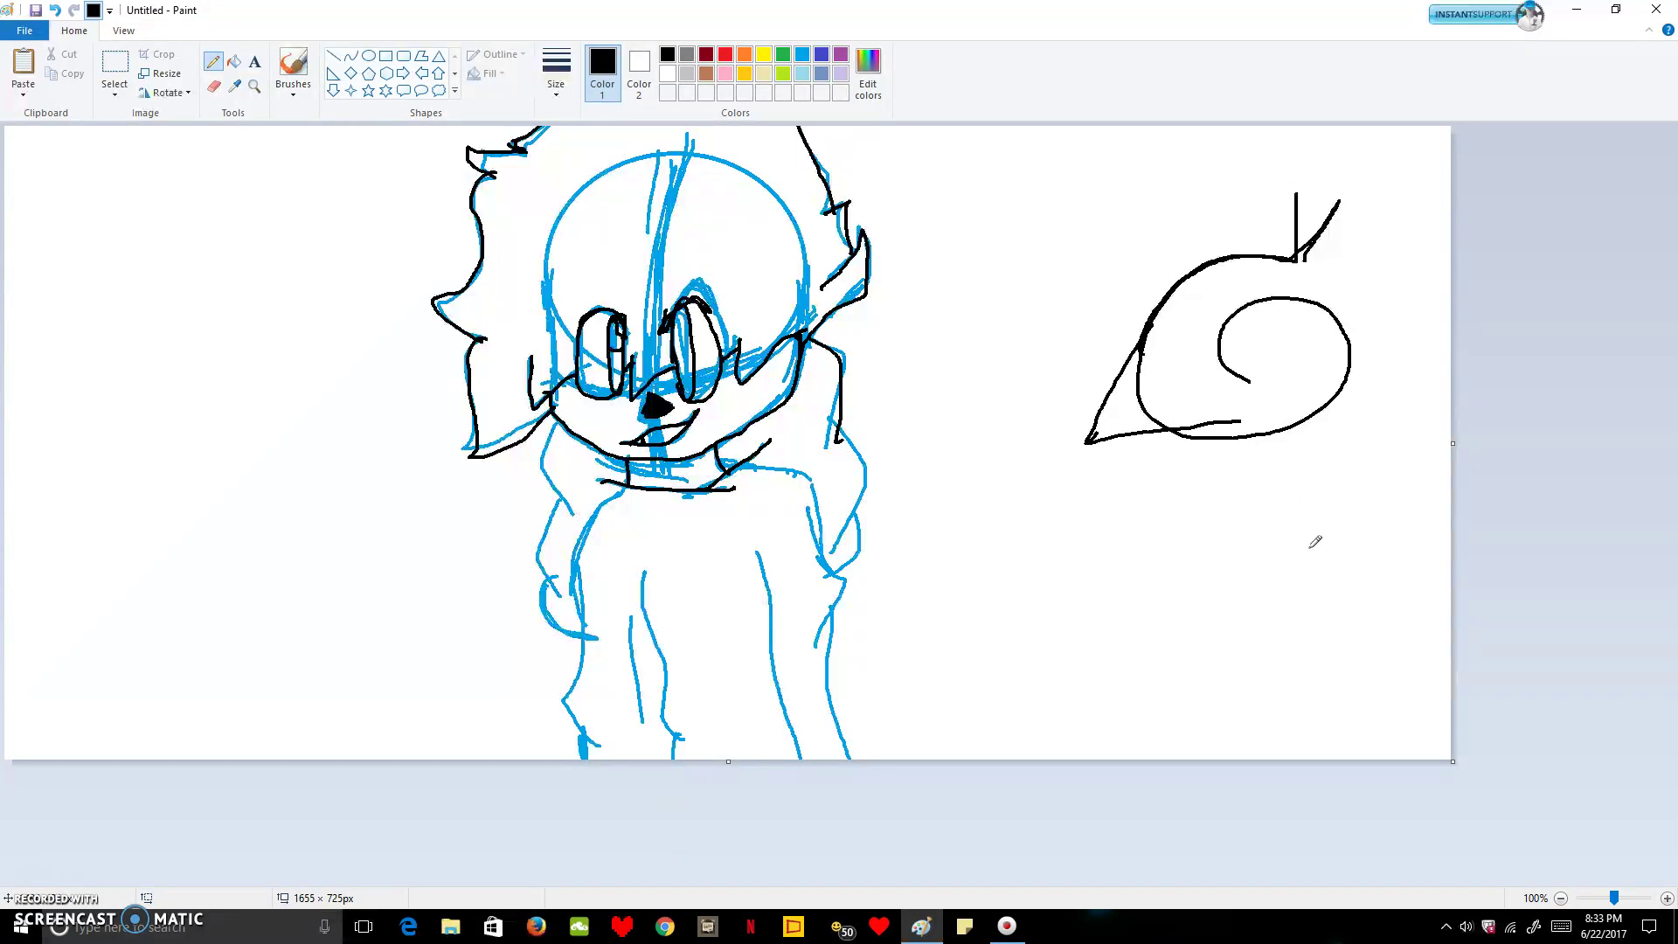
key(ctrl+z)
key(ctrl+z)
key(ctrl+z)
key(ctrl+z)
key(ctrl+z)
key(ctrl+z)
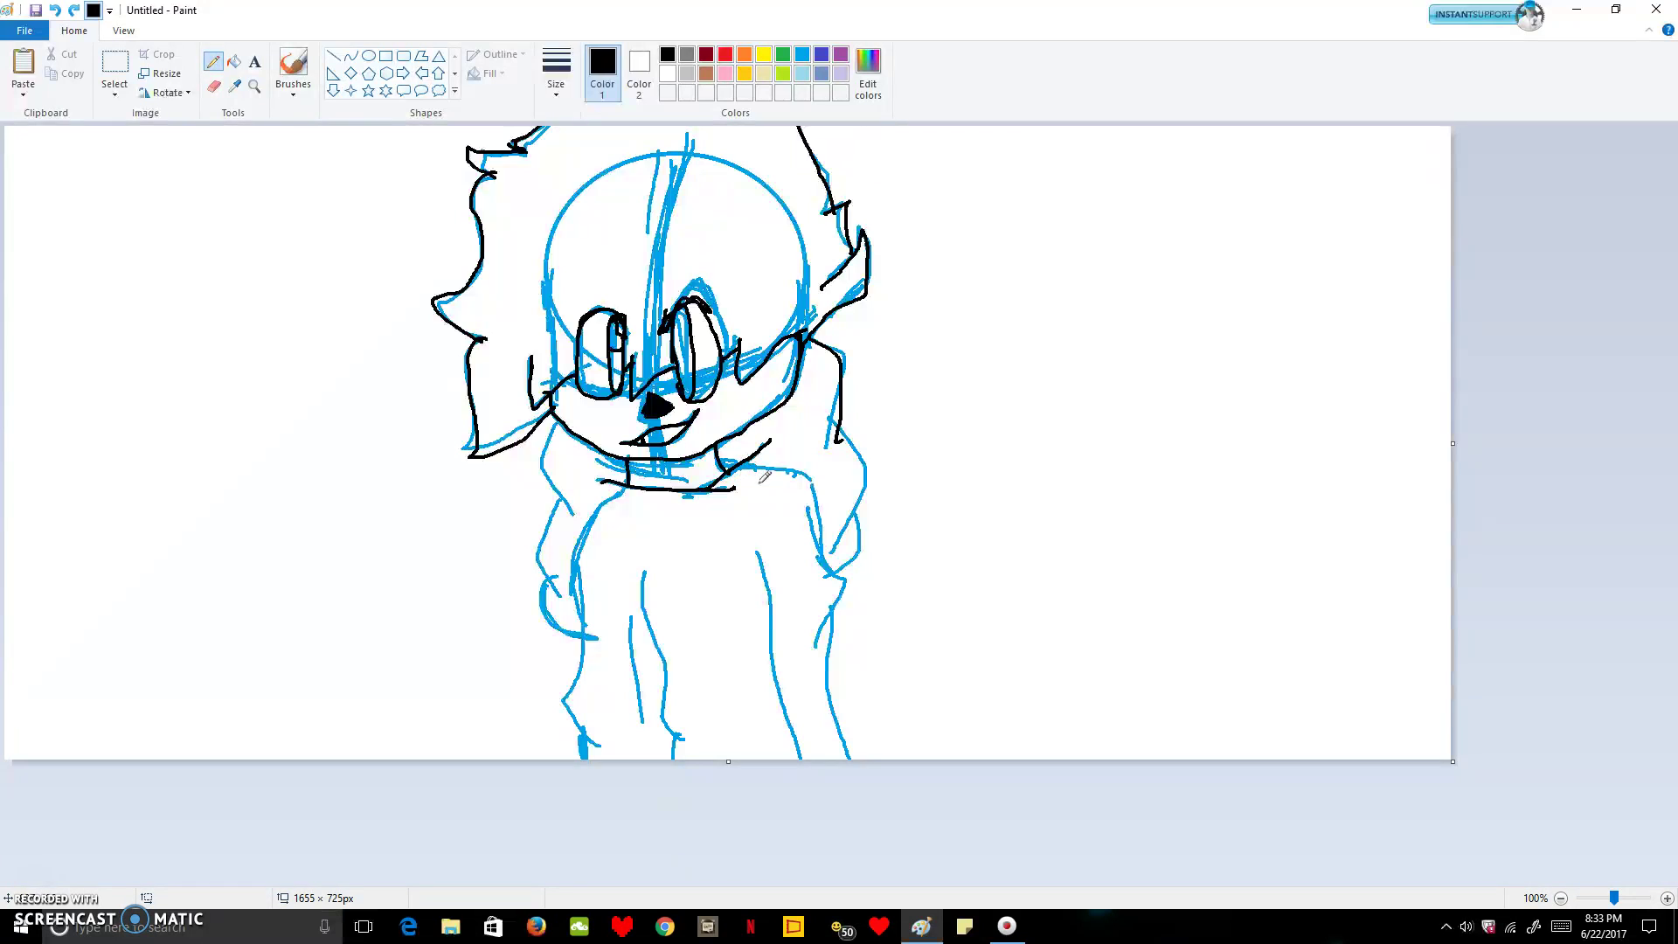
- Trace the shoulders, the remaining wavy locks and the outer and inner arm lines in black
mouse_move(759, 473)
mouse_down()
mouse_move(807, 479)
mouse_move(815, 547)
mouse_move(849, 582)
mouse_move(810, 643)
mouse_move(829, 614)
mouse_move(868, 769)
mouse_up()
mouse_move(837, 419)
mouse_down()
mouse_move(825, 472)
mouse_move(839, 423)
mouse_move(869, 474)
mouse_move(843, 527)
mouse_move(866, 572)
mouse_move(835, 595)
mouse_up()
mouse_move(562, 416)
mouse_down()
mouse_move(539, 470)
mouse_move(578, 505)
mouse_move(540, 538)
mouse_move(565, 629)
mouse_move(598, 647)
mouse_up()
mouse_move(639, 489)
mouse_down()
mouse_move(612, 500)
mouse_move(579, 564)
mouse_move(607, 745)
mouse_move(582, 755)
mouse_move(584, 731)
mouse_up()
mouse_move(645, 568)
mouse_down()
mouse_move(647, 705)
mouse_move(700, 745)
mouse_move(657, 753)
mouse_up()
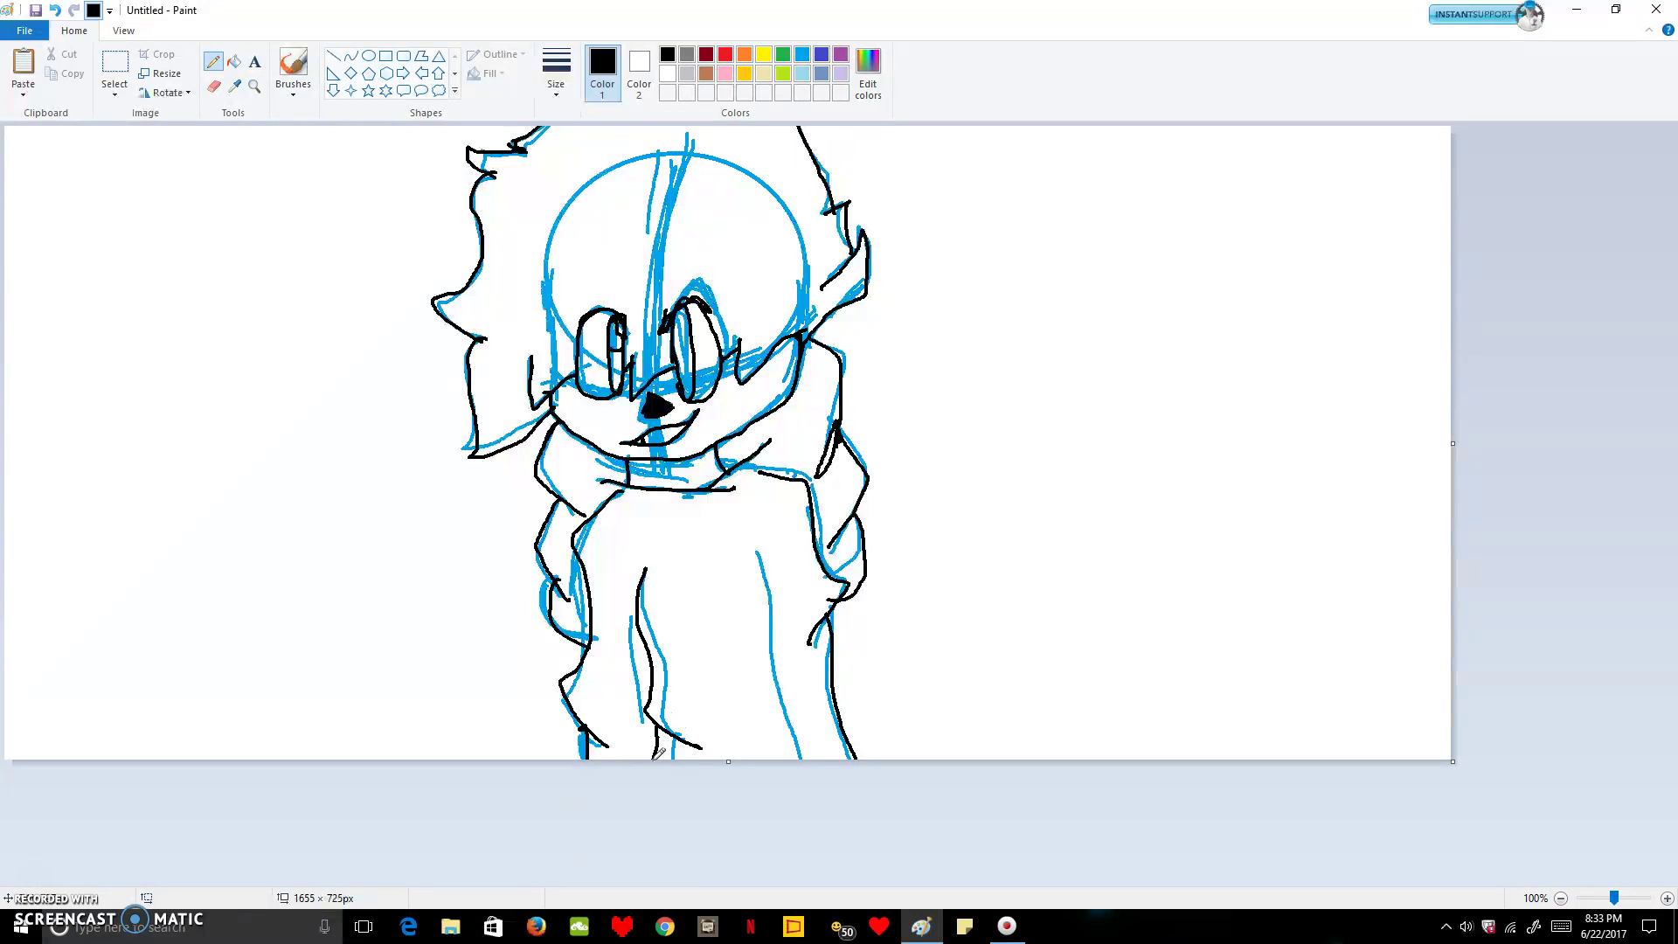
mouse_move(757, 557)
mouse_down()
mouse_move(775, 655)
mouse_move(762, 674)
mouse_move(790, 710)
mouse_move(794, 759)
mouse_up()
- Erase only the blue sketch lines across the whole figure, using blue as the colour to replace and keeping the black outlines
click(802, 54)
click(213, 86)
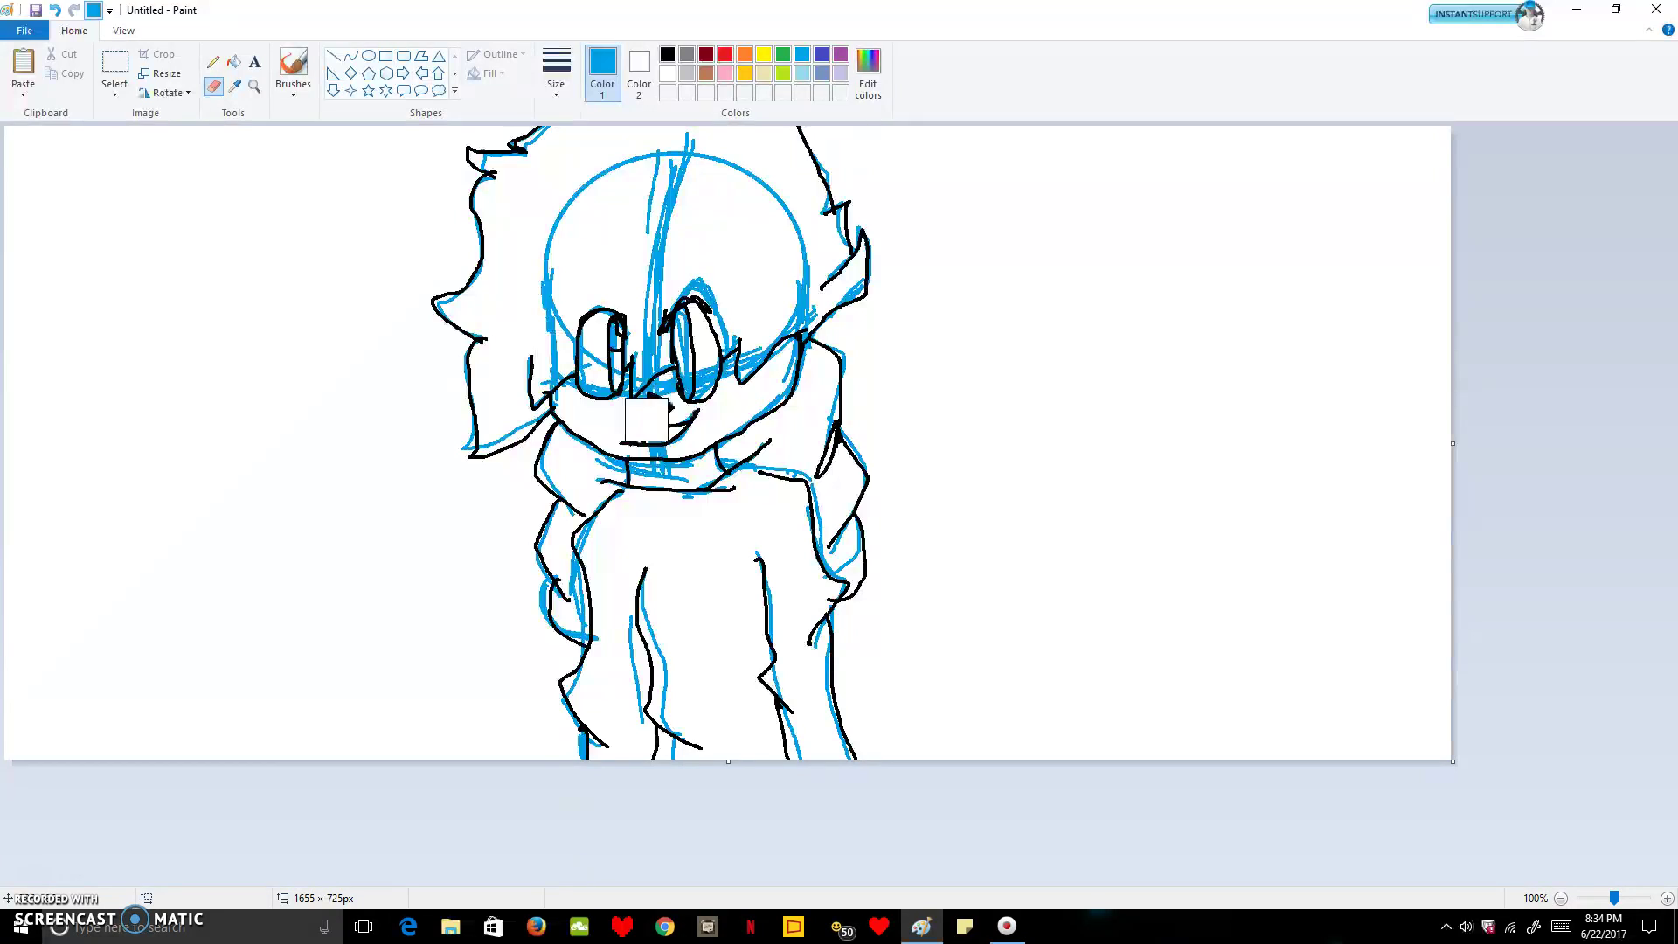
mouse_move(643, 285)
mouse_down()
mouse_move(575, 133)
mouse_move(481, 131)
mouse_move(365, 319)
mouse_move(404, 351)
mouse_move(810, 148)
mouse_move(729, 259)
mouse_move(691, 373)
mouse_move(609, 402)
mouse_move(596, 318)
mouse_move(605, 340)
mouse_move(537, 602)
mouse_move(611, 567)
mouse_move(484, 634)
mouse_move(482, 533)
mouse_move(549, 438)
mouse_move(470, 573)
mouse_move(426, 429)
mouse_move(365, 492)
mouse_move(414, 556)
mouse_move(370, 735)
mouse_move(559, 660)
mouse_move(578, 706)
mouse_move(778, 626)
mouse_move(736, 742)
mouse_move(868, 655)
mouse_move(899, 707)
mouse_move(923, 709)
mouse_move(839, 753)
mouse_move(815, 726)
mouse_move(837, 751)
mouse_move(837, 424)
mouse_move(874, 416)
mouse_up()
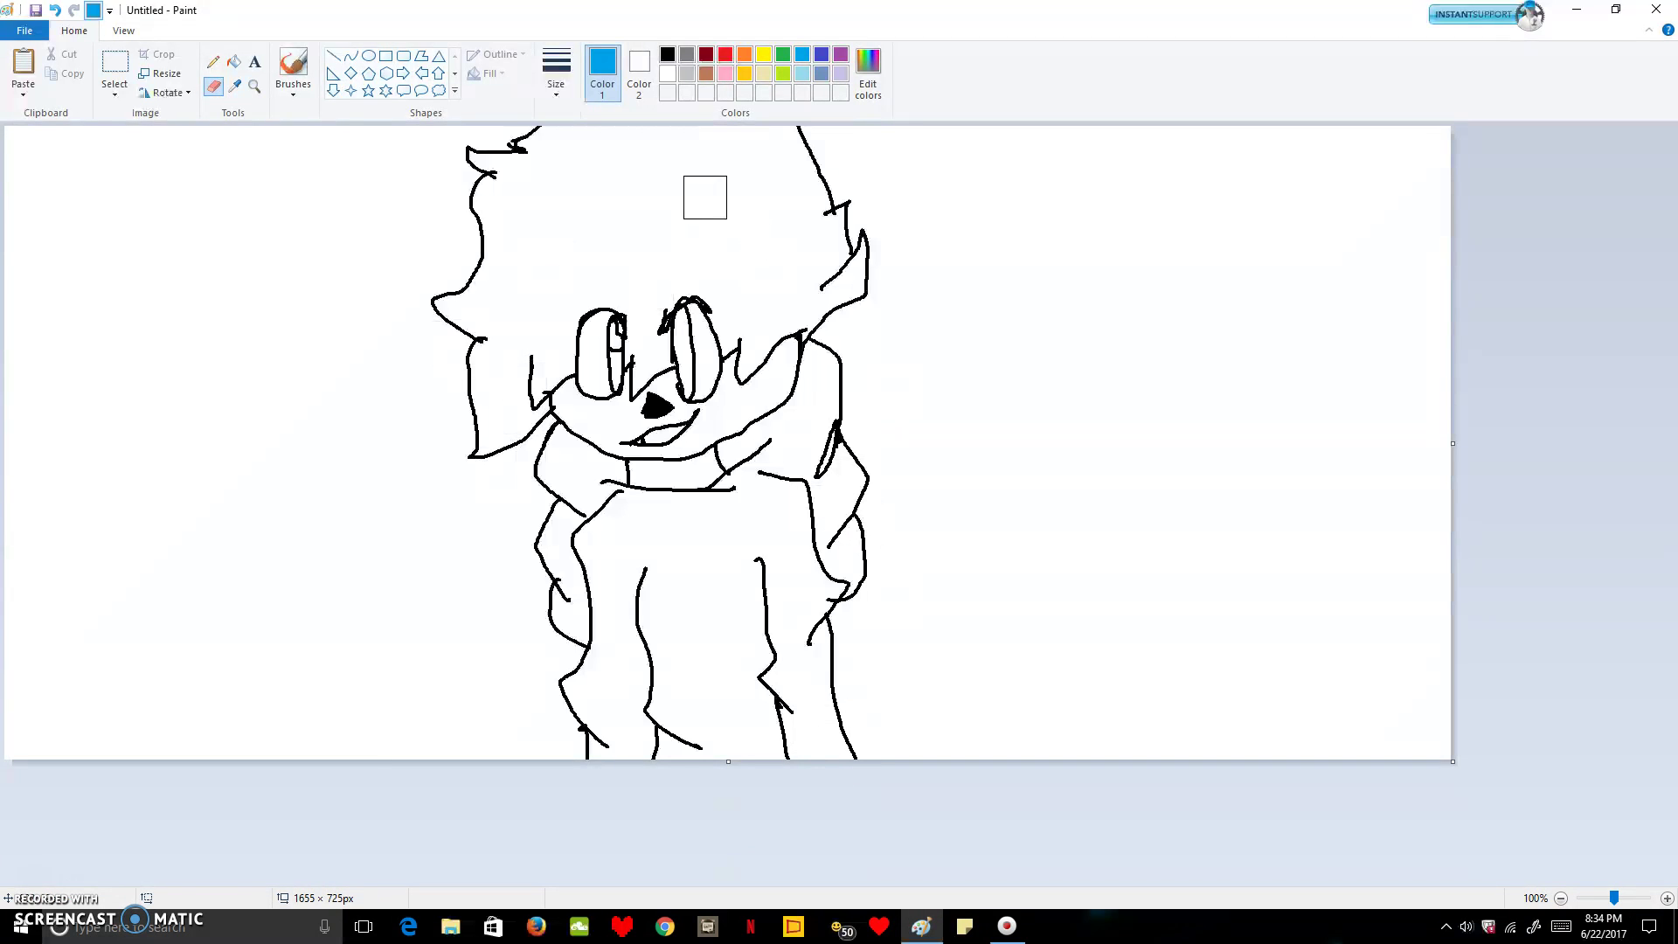
- Add the small inner pupil detail to the right eye with the black pencil
click(667, 54)
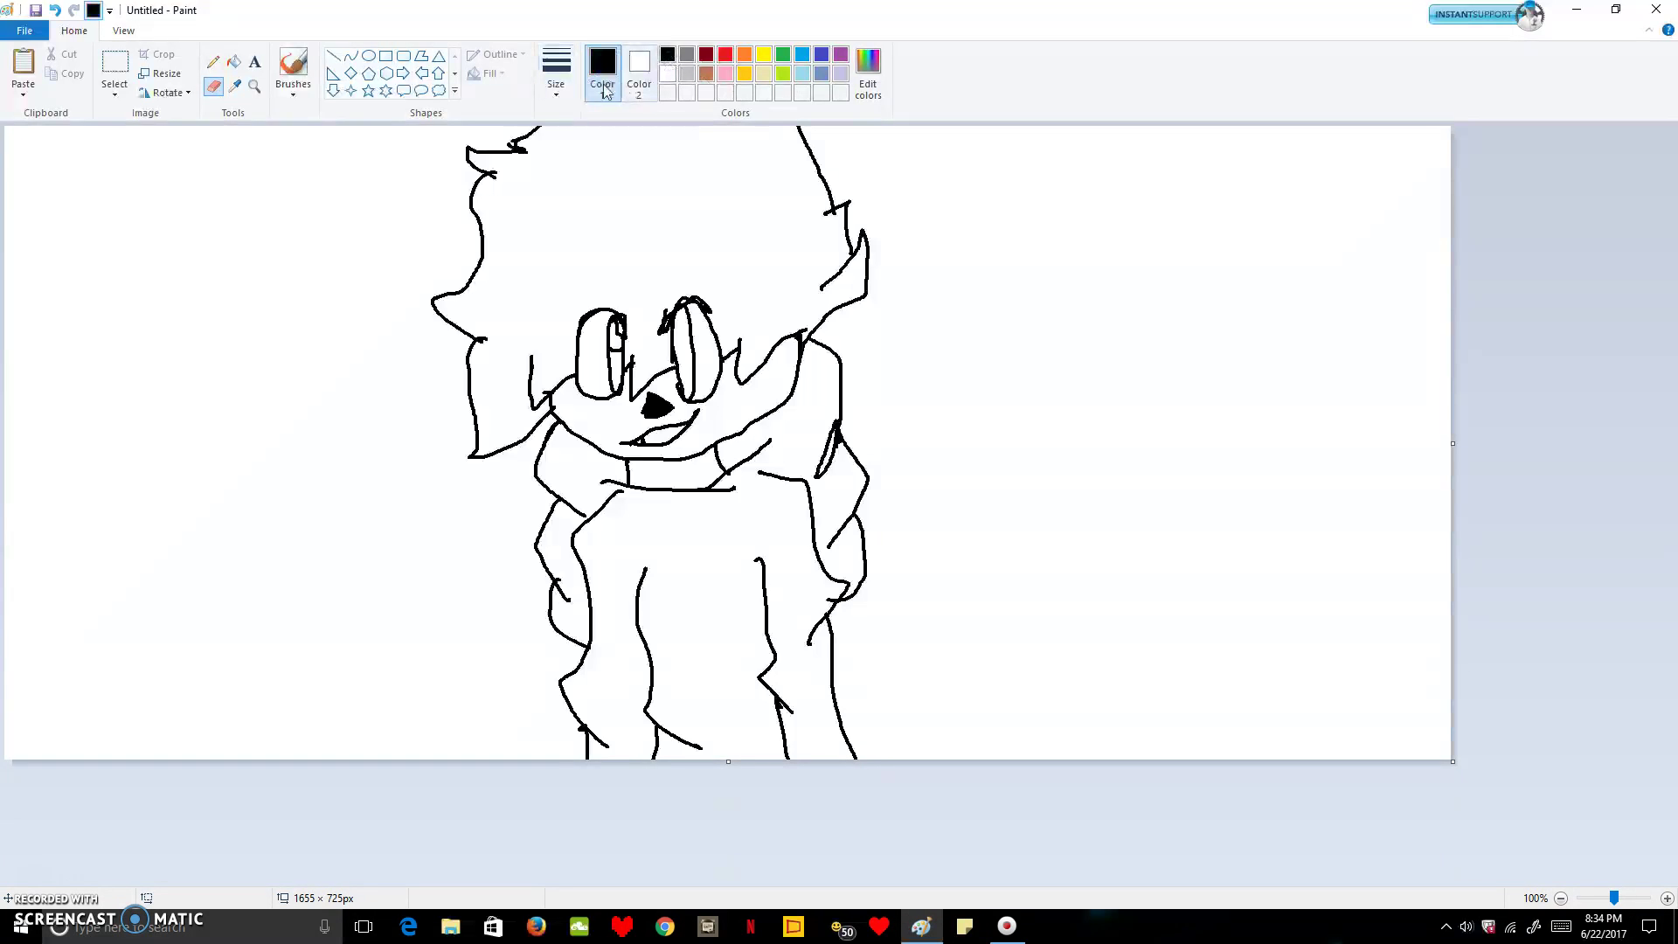
click(213, 62)
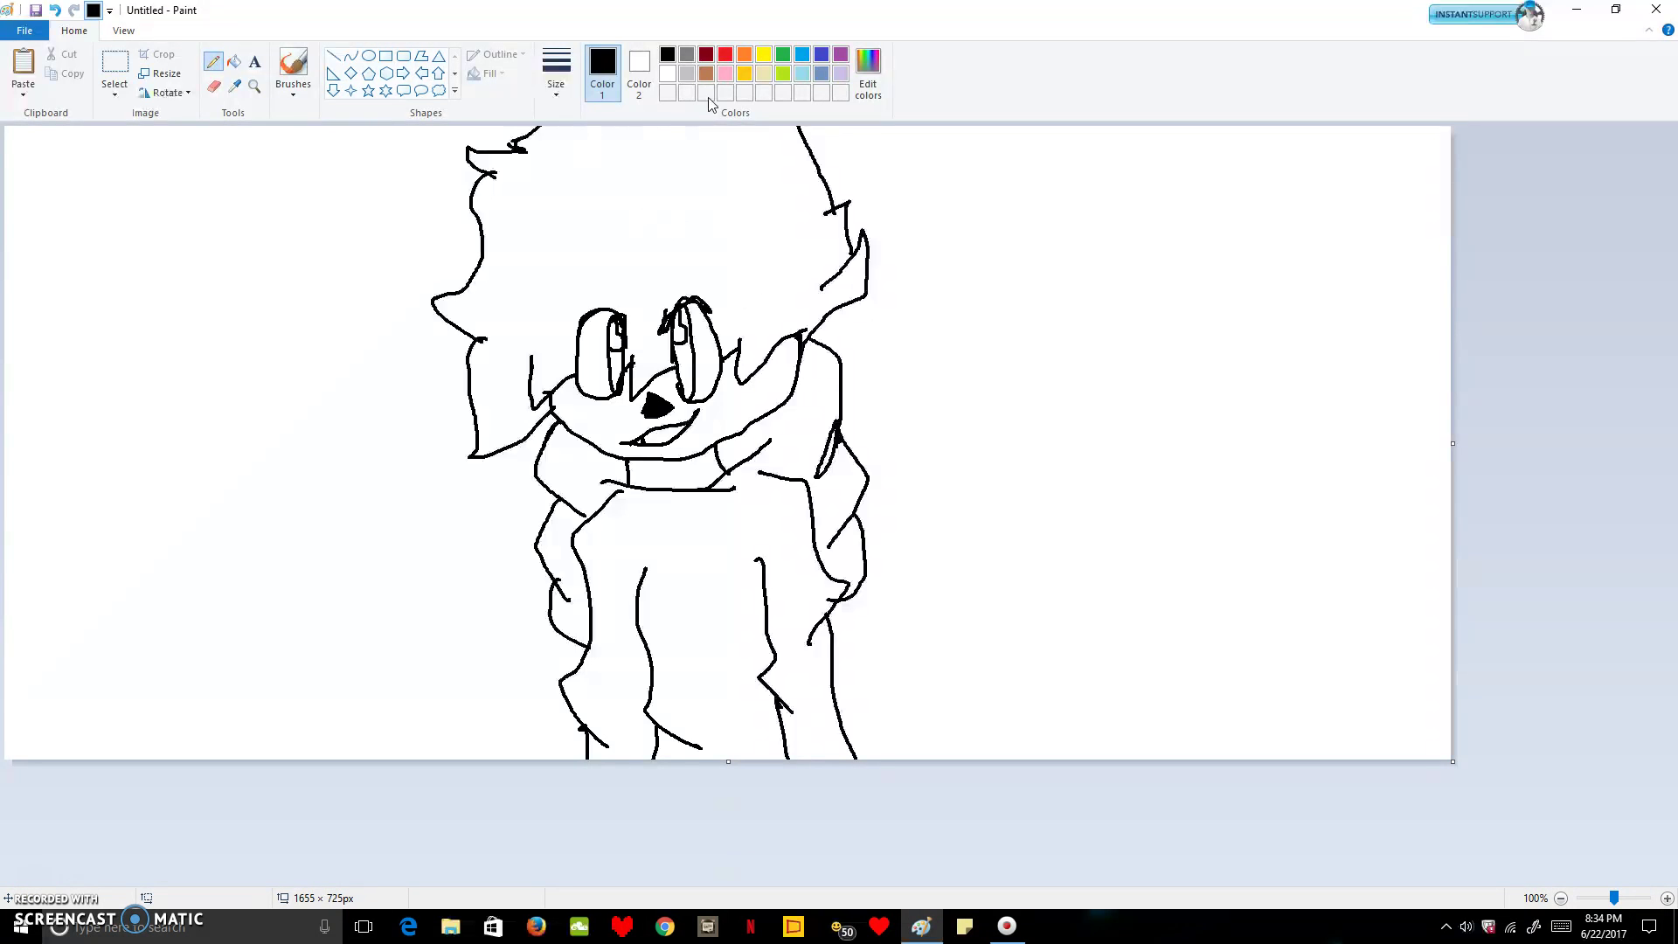
- Define a dark brown custom colour with red 89, green 45, blue 0 and fill the hair with it
click(868, 70)
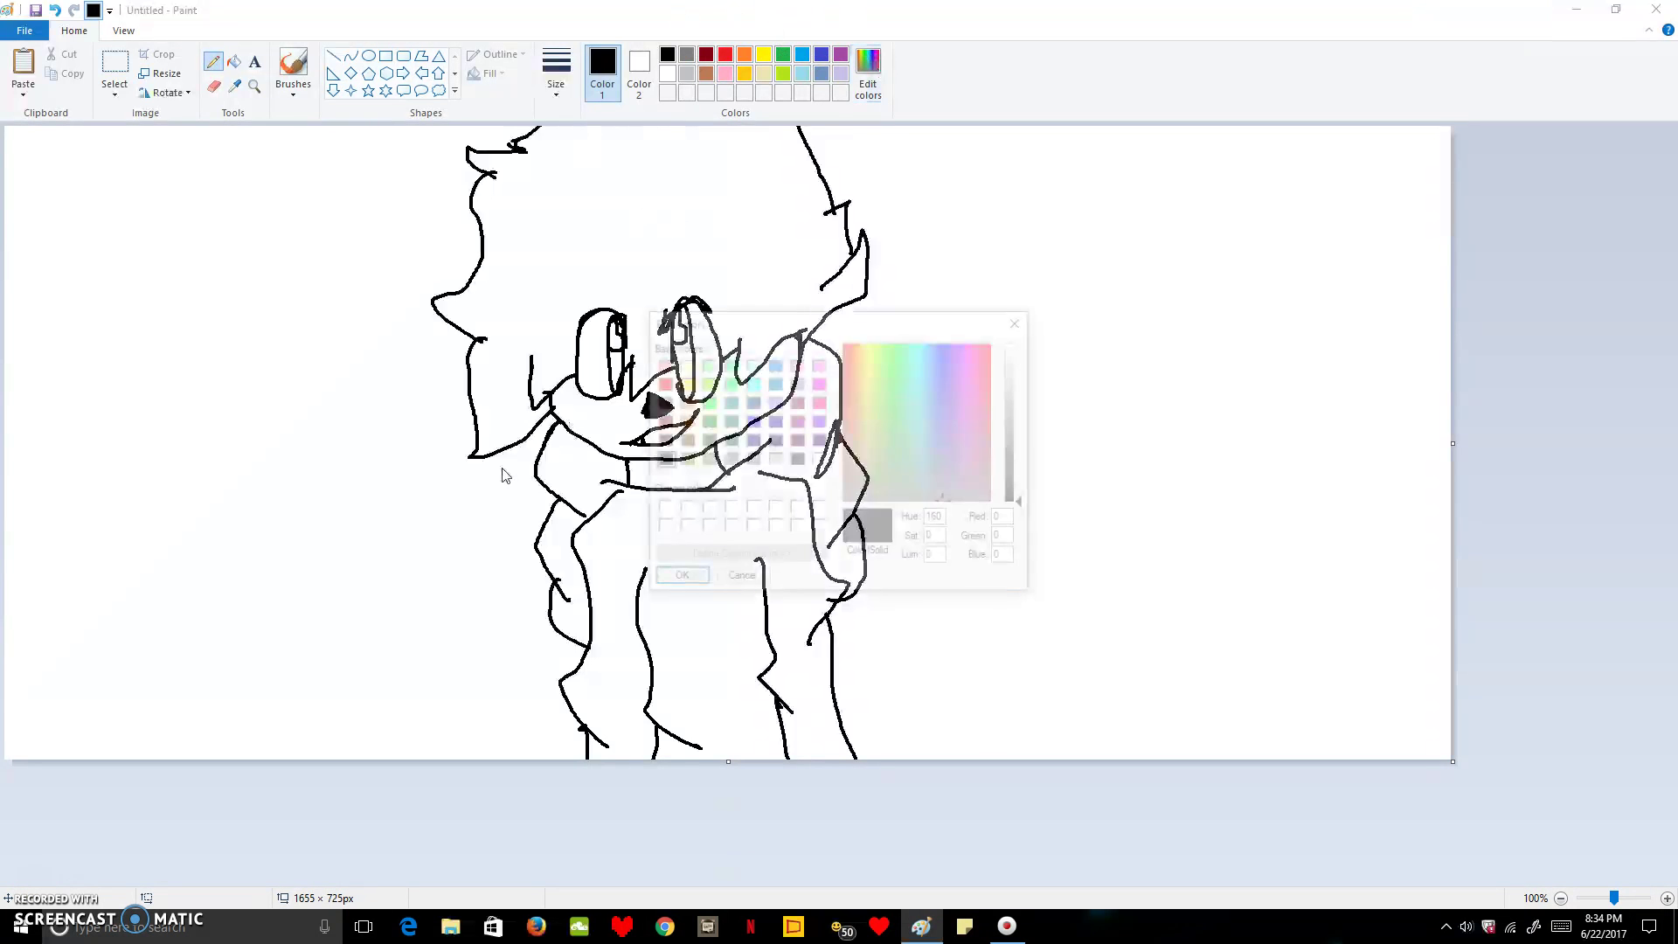
click(683, 441)
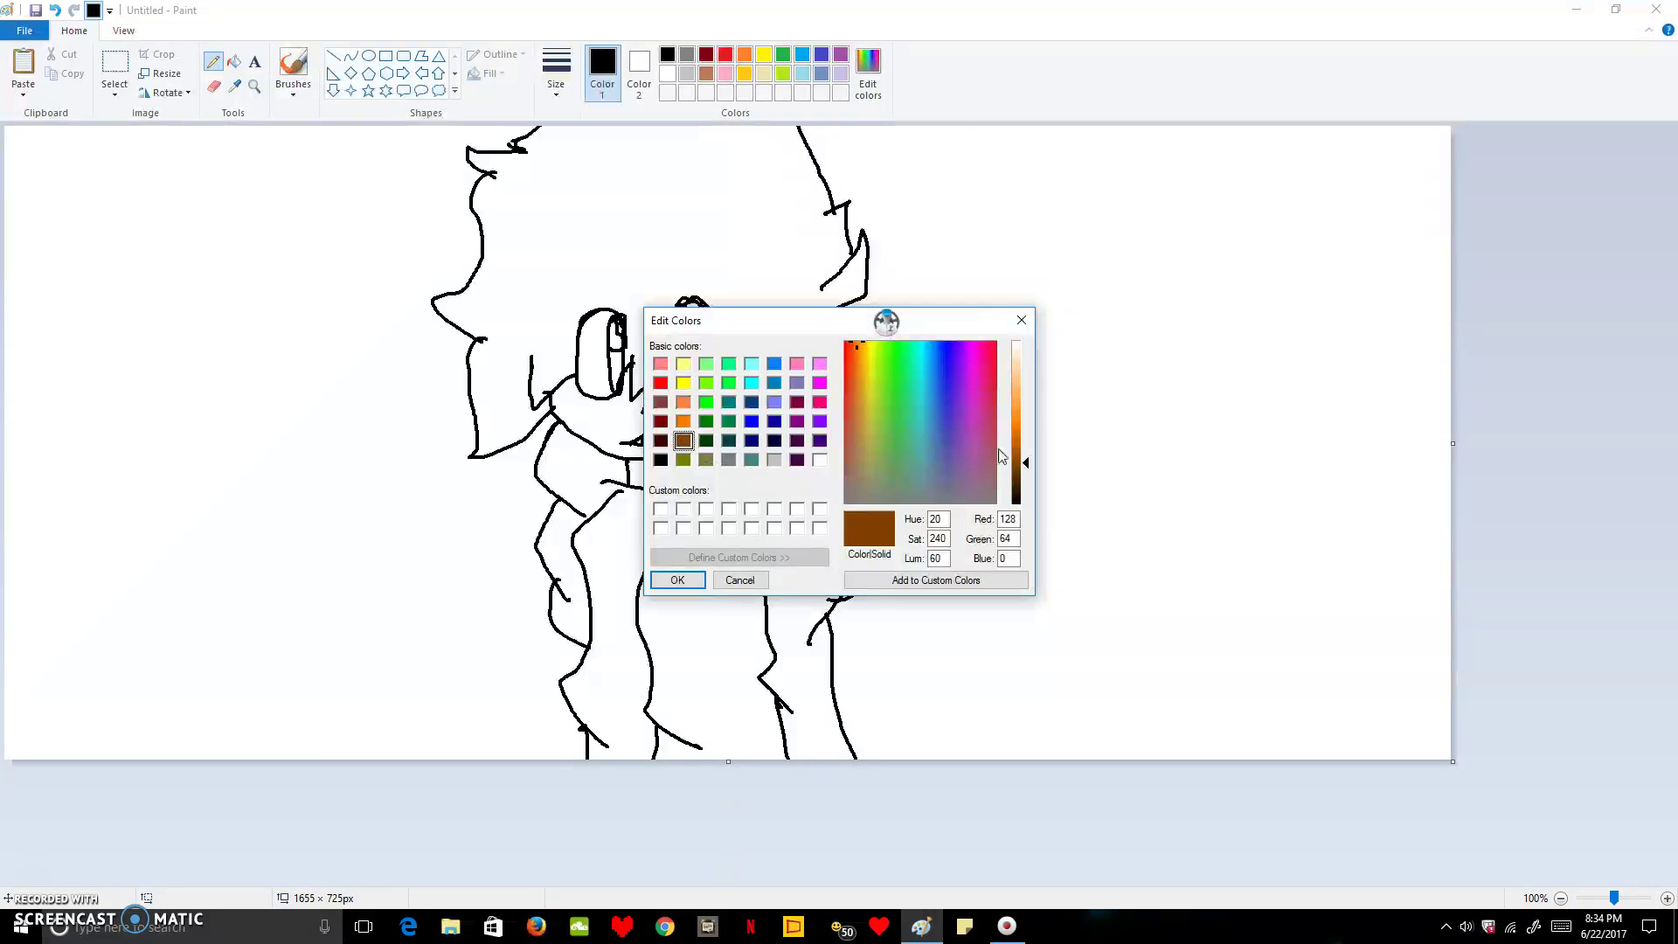
click(1025, 479)
click(1024, 475)
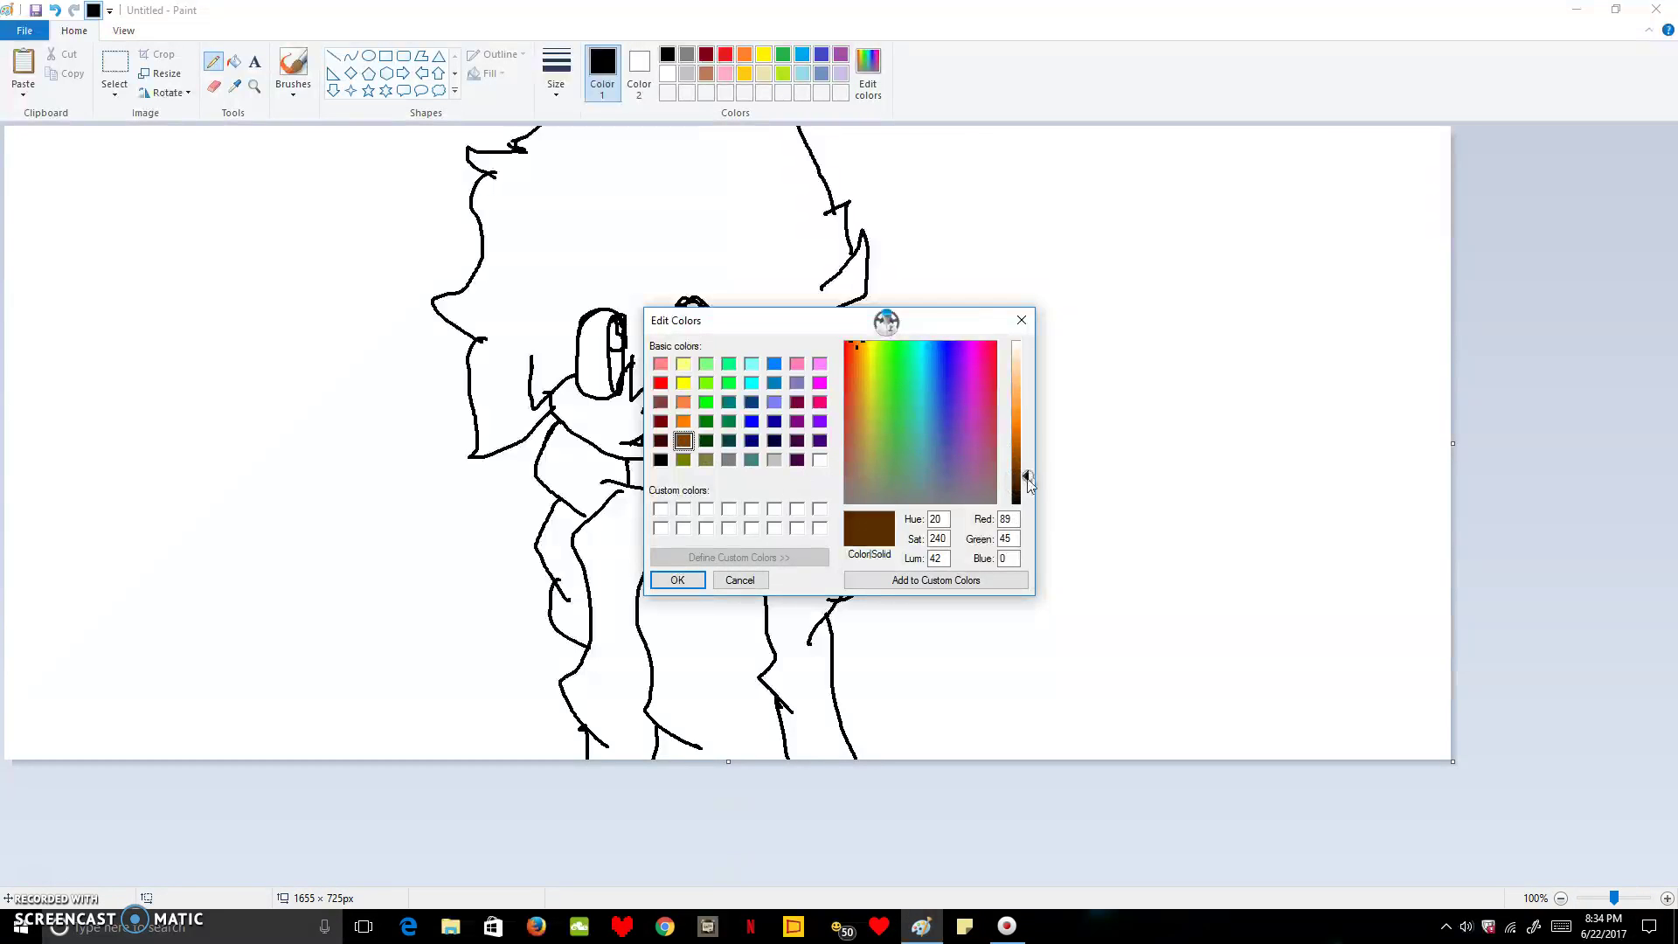
click(698, 587)
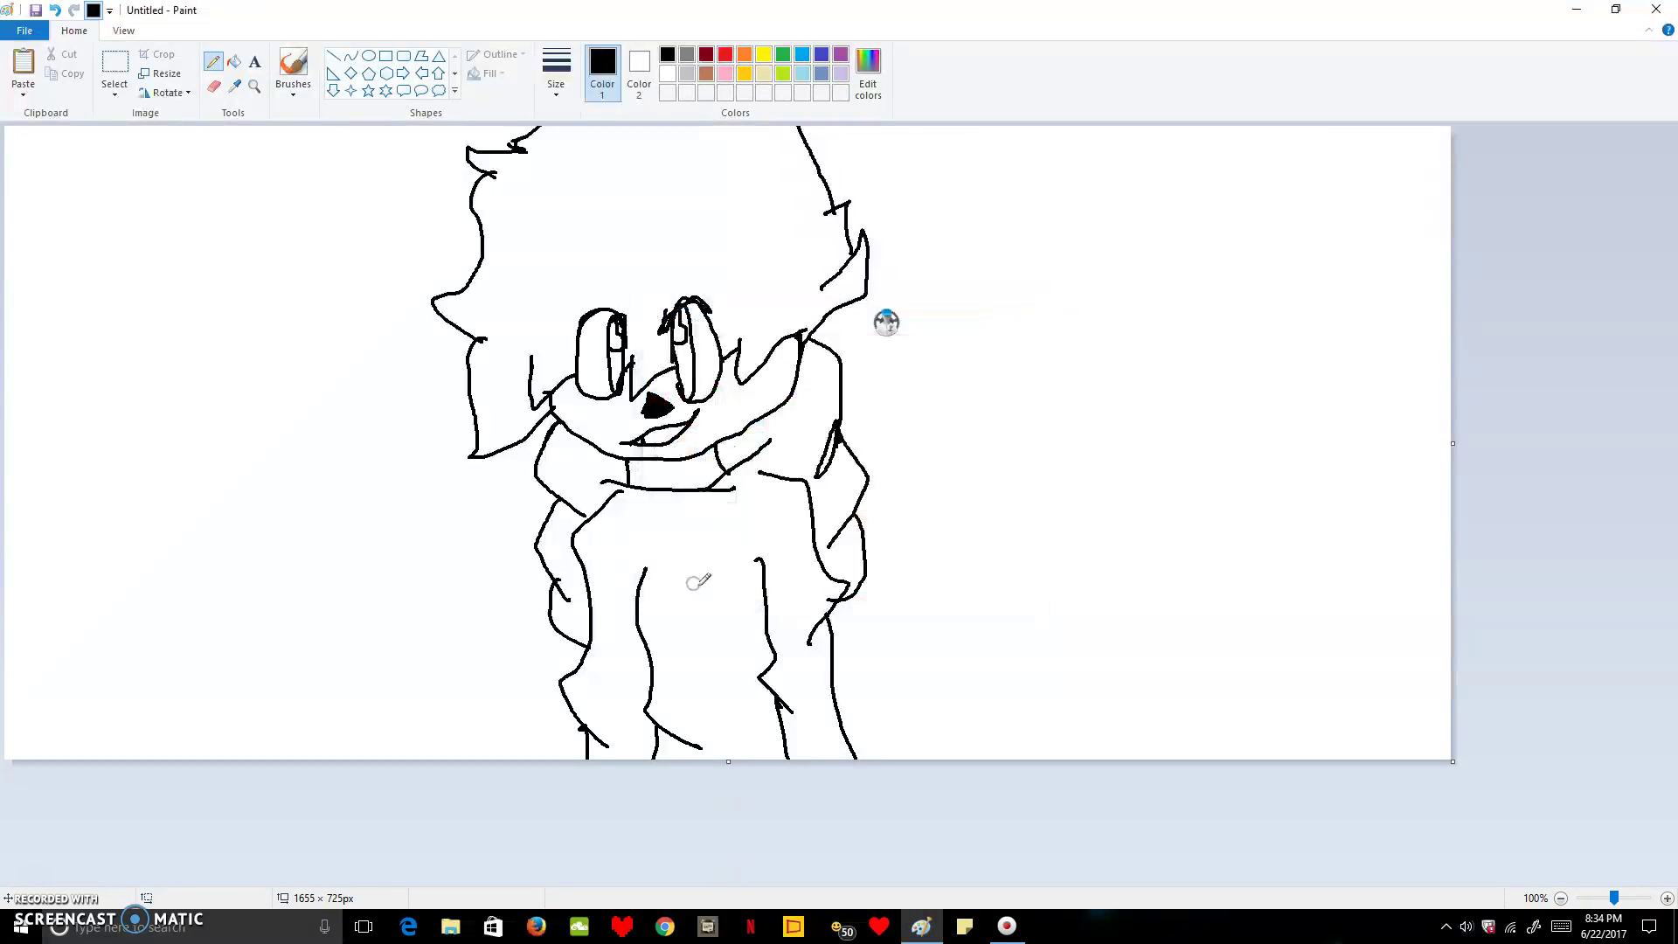
click(232, 64)
click(639, 231)
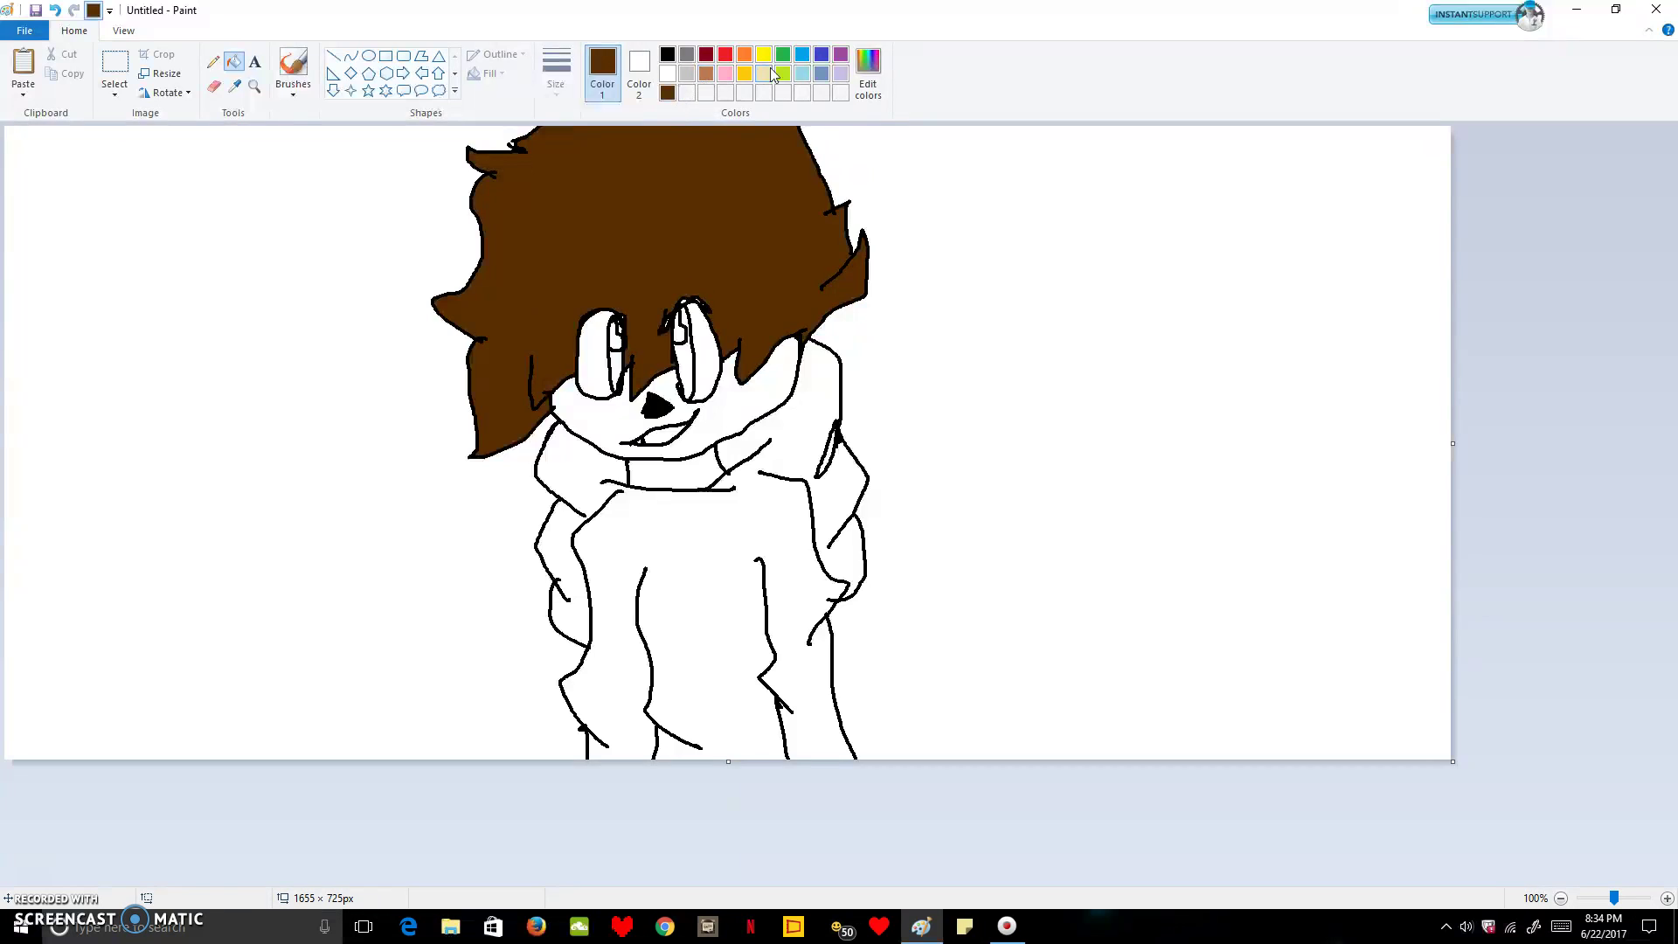
- Choose the bright blue basic colour and fill the irises of both eyes with it
click(868, 70)
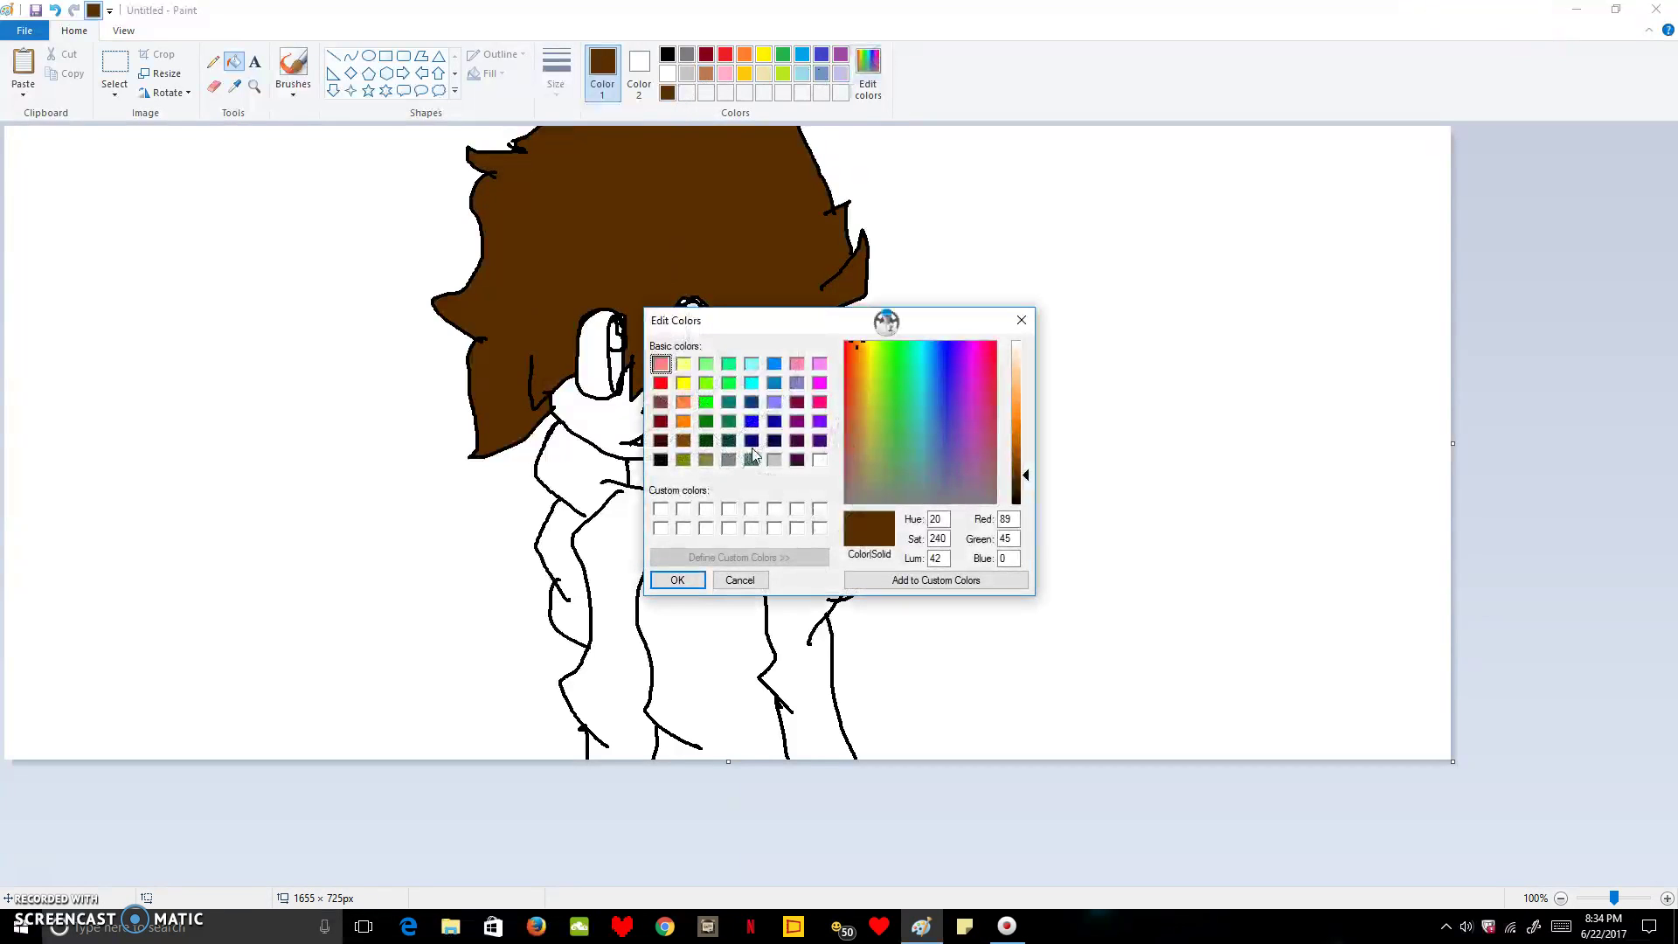
click(752, 421)
click(678, 580)
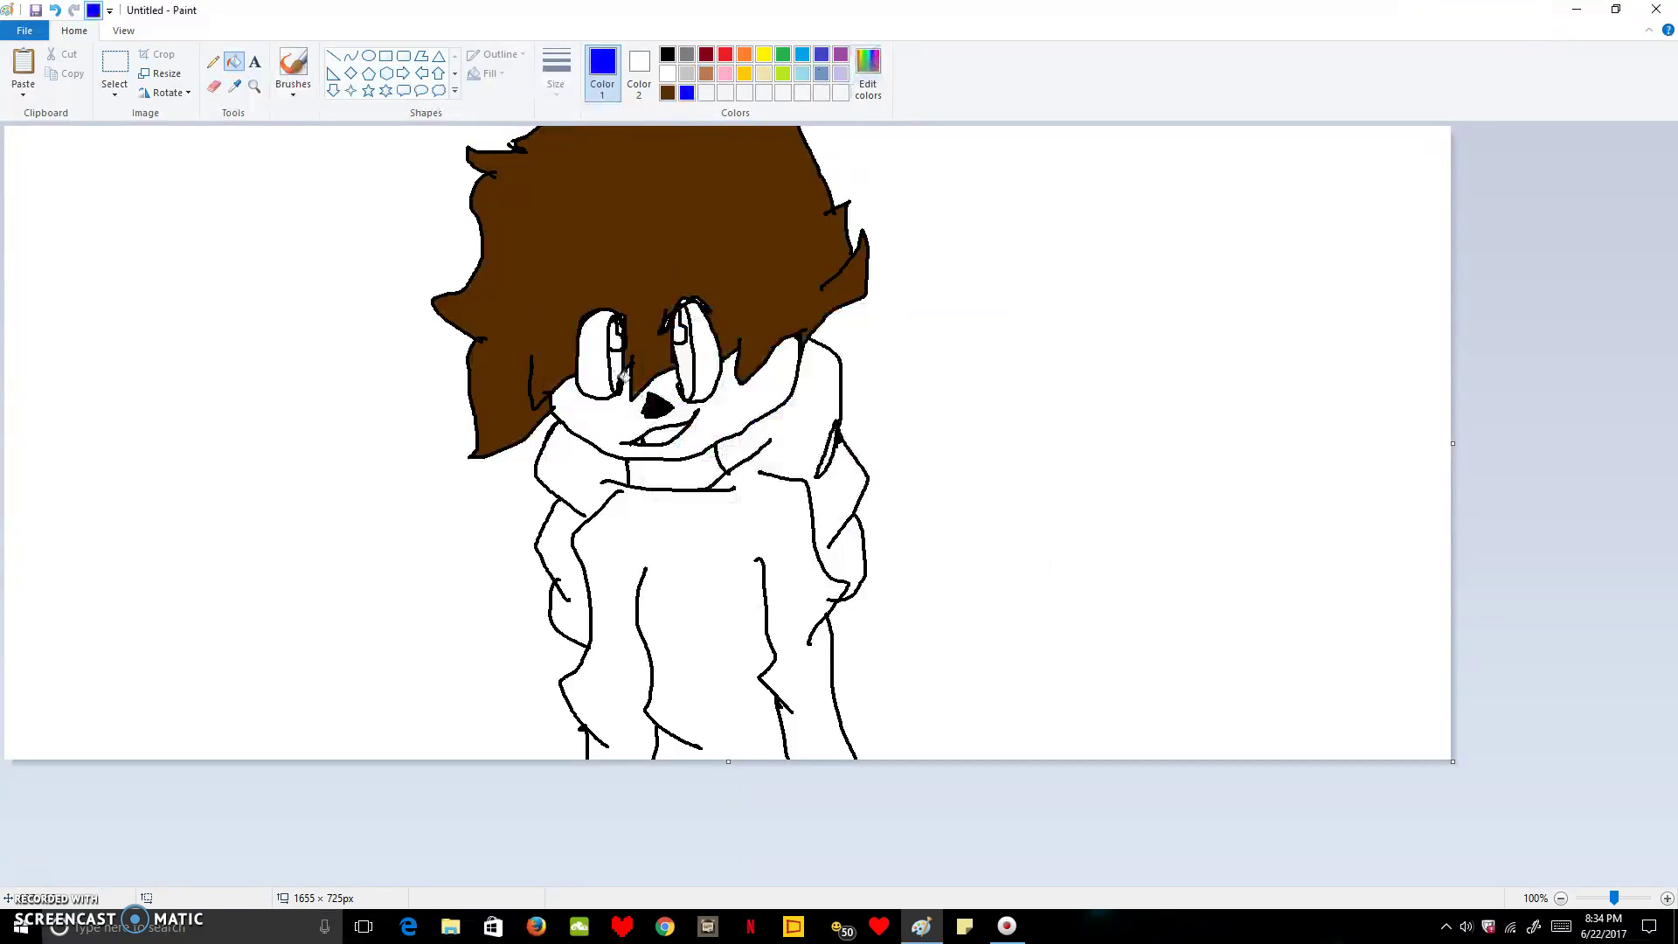
click(619, 367)
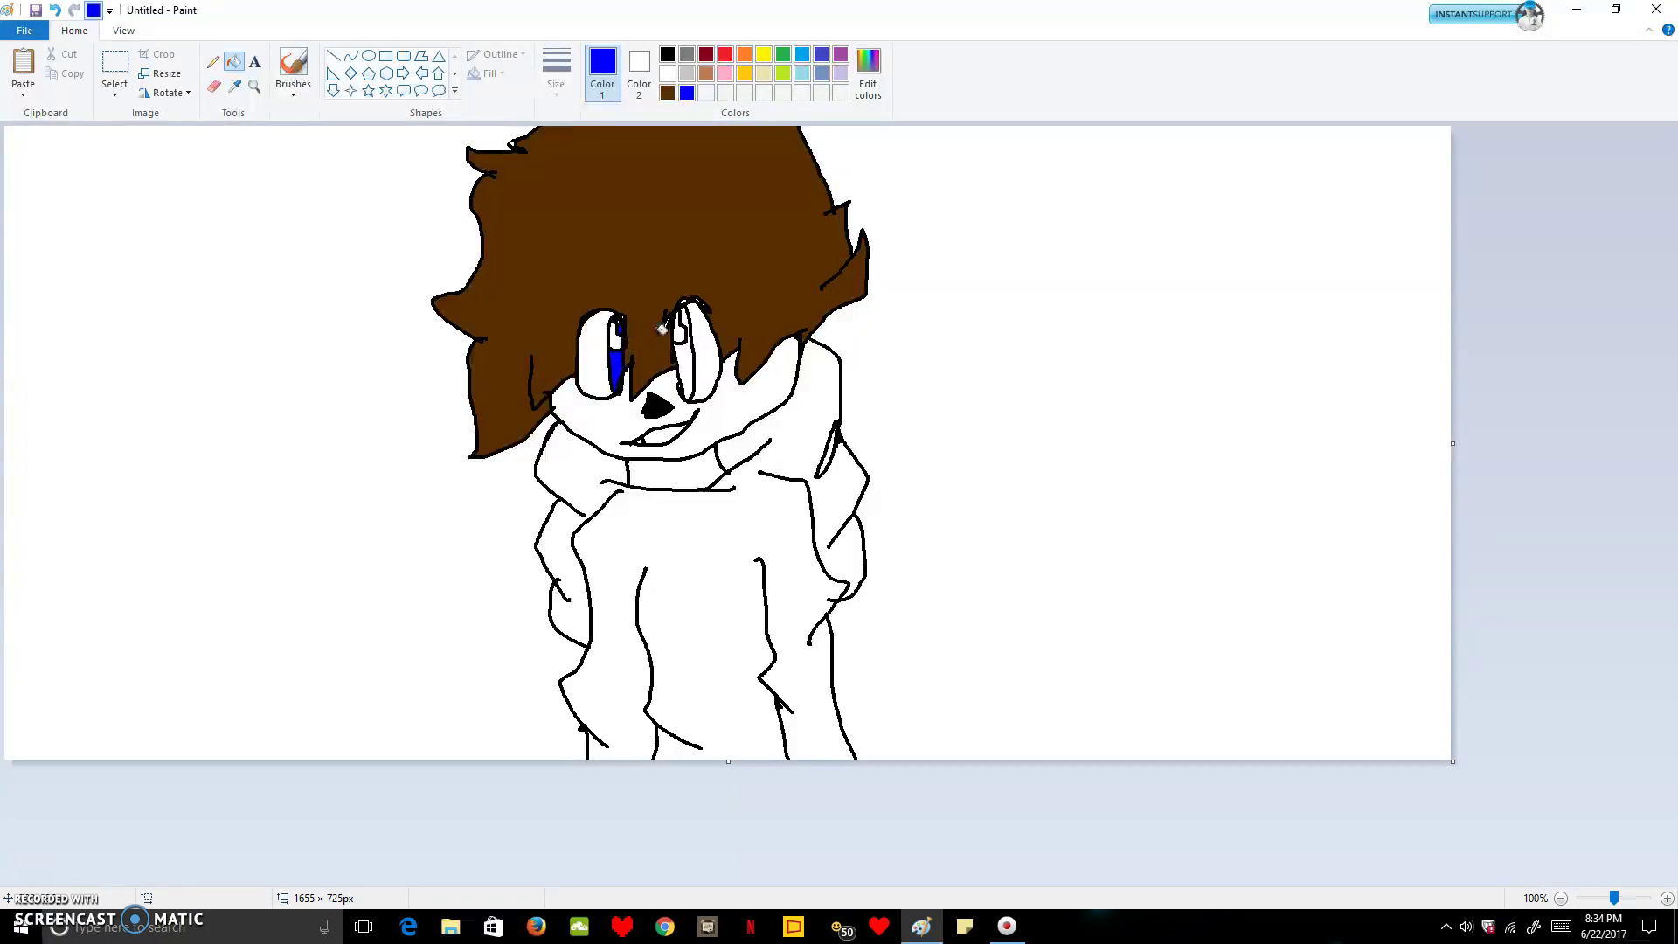
click(693, 359)
- Pencil over the white highlight of the left eye's iris in blue and redraw the iris's dark edge in black
click(212, 61)
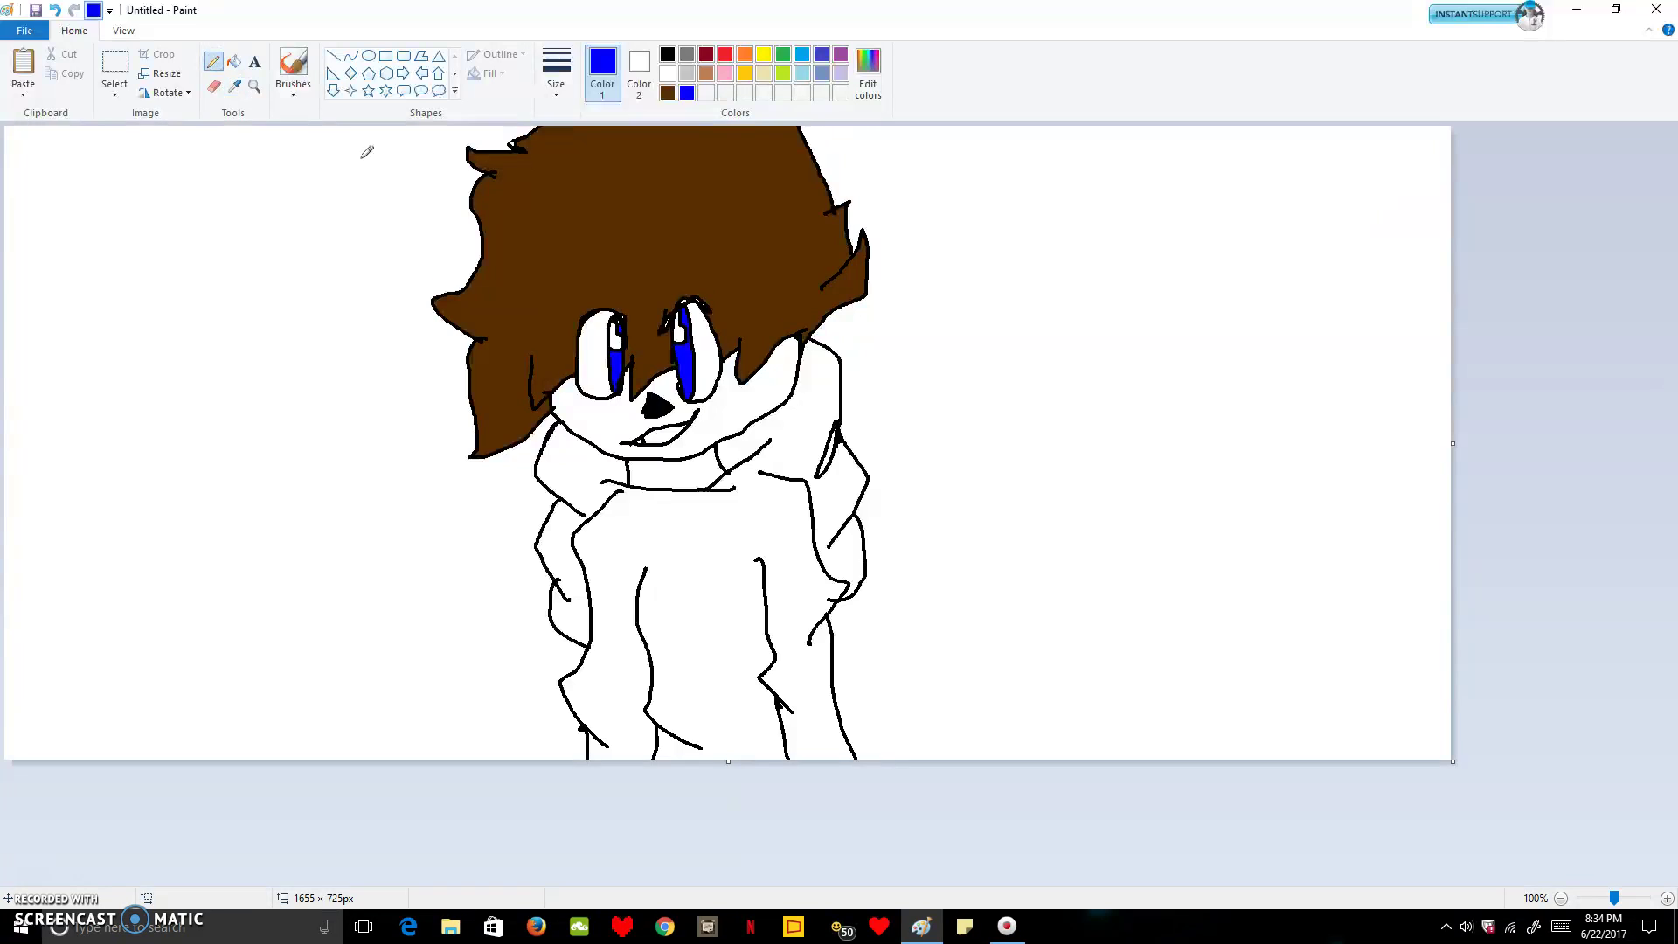
drag(617, 329, 623, 357)
drag(623, 343, 613, 374)
click(667, 54)
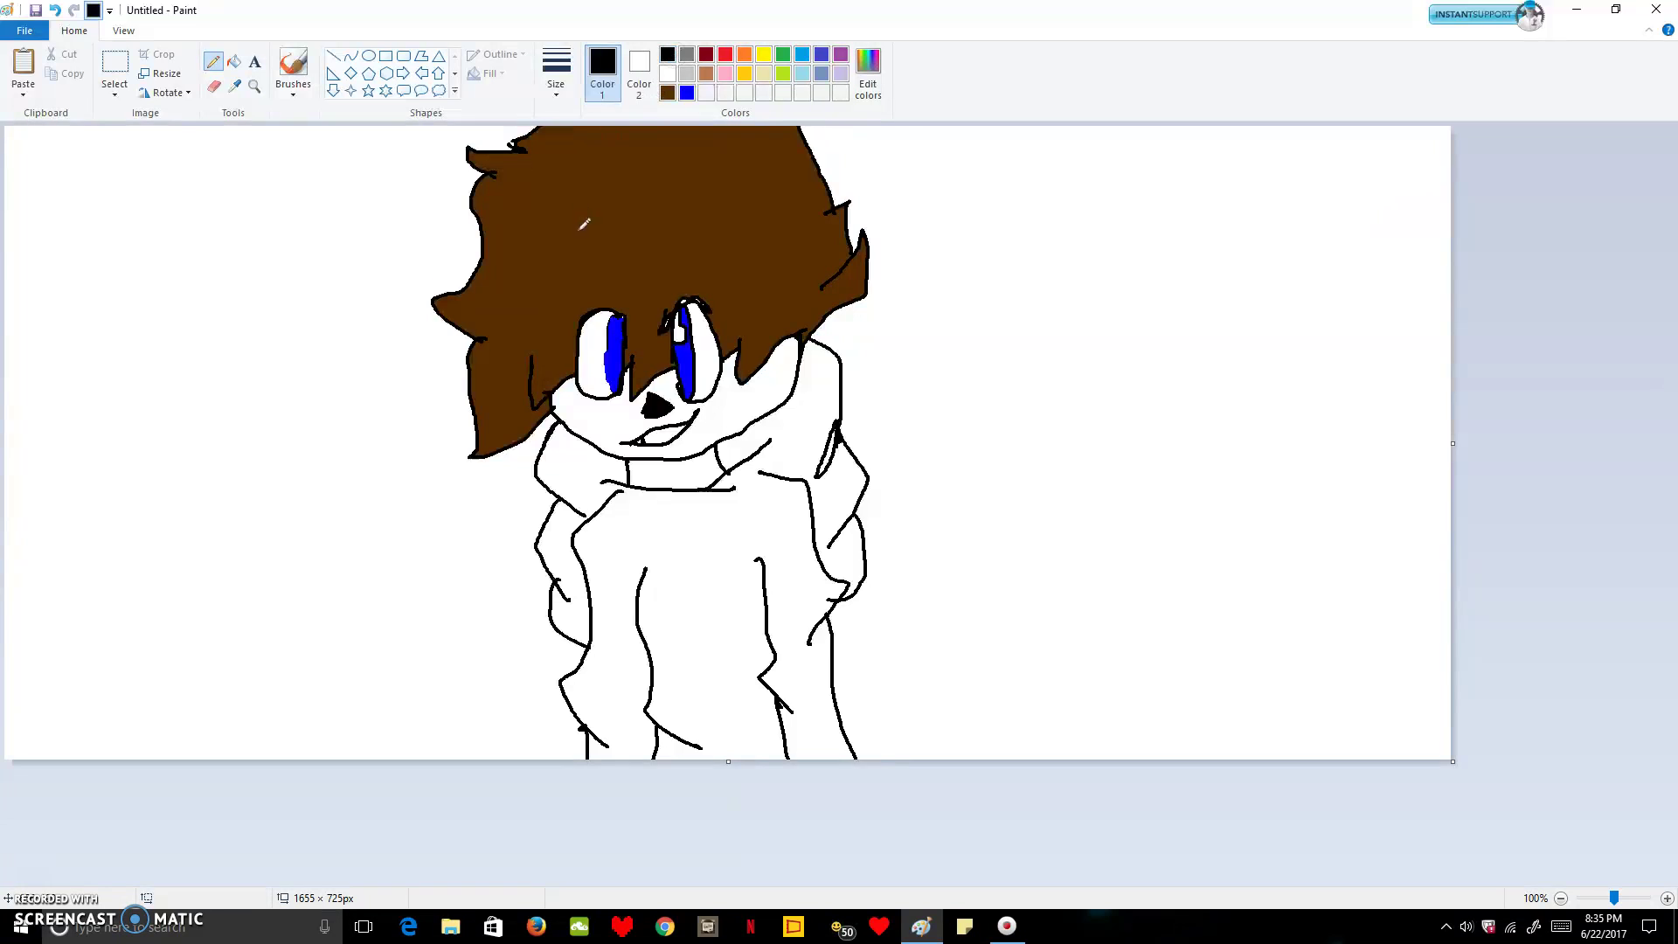
mouse_move(612, 325)
mouse_down()
mouse_move(615, 391)
mouse_move(621, 303)
mouse_up()
- Doodle a small black stick figure with spiky hair in the blank area left of the character
mouse_move(182, 272)
mouse_down()
mouse_move(218, 255)
mouse_move(199, 232)
mouse_move(171, 246)
mouse_move(154, 320)
mouse_move(218, 264)
mouse_move(181, 282)
mouse_move(194, 269)
mouse_move(216, 274)
mouse_up()
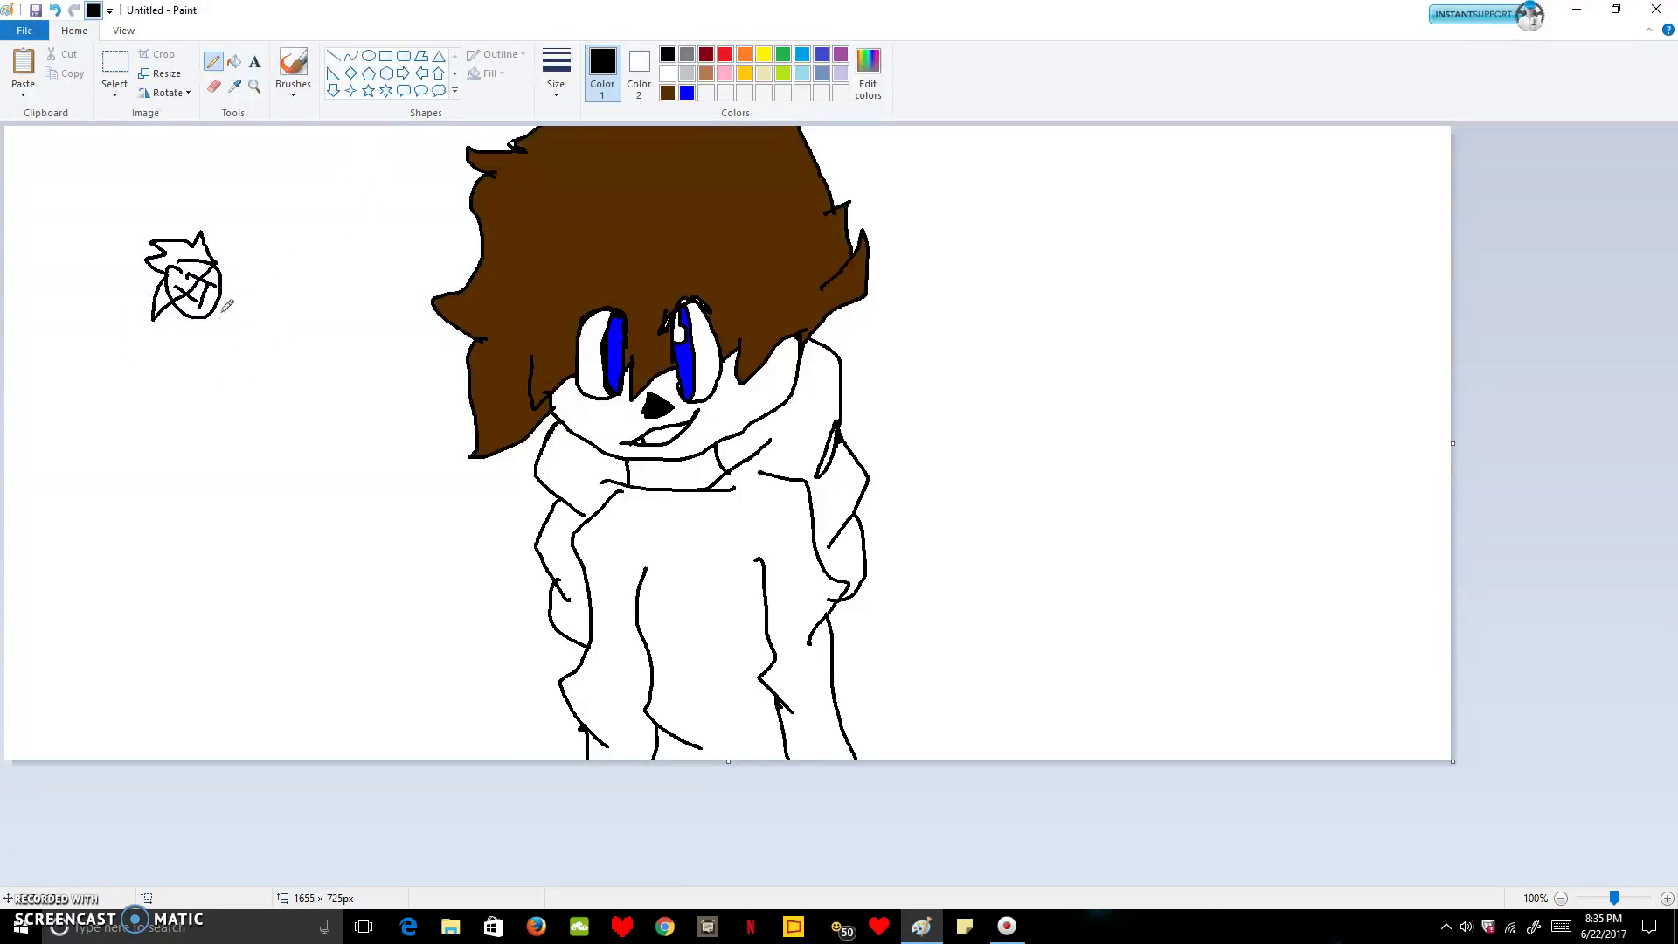
mouse_move(221, 302)
mouse_down()
mouse_move(279, 322)
mouse_move(333, 382)
mouse_up()
drag(278, 322, 324, 317)
drag(237, 354, 250, 261)
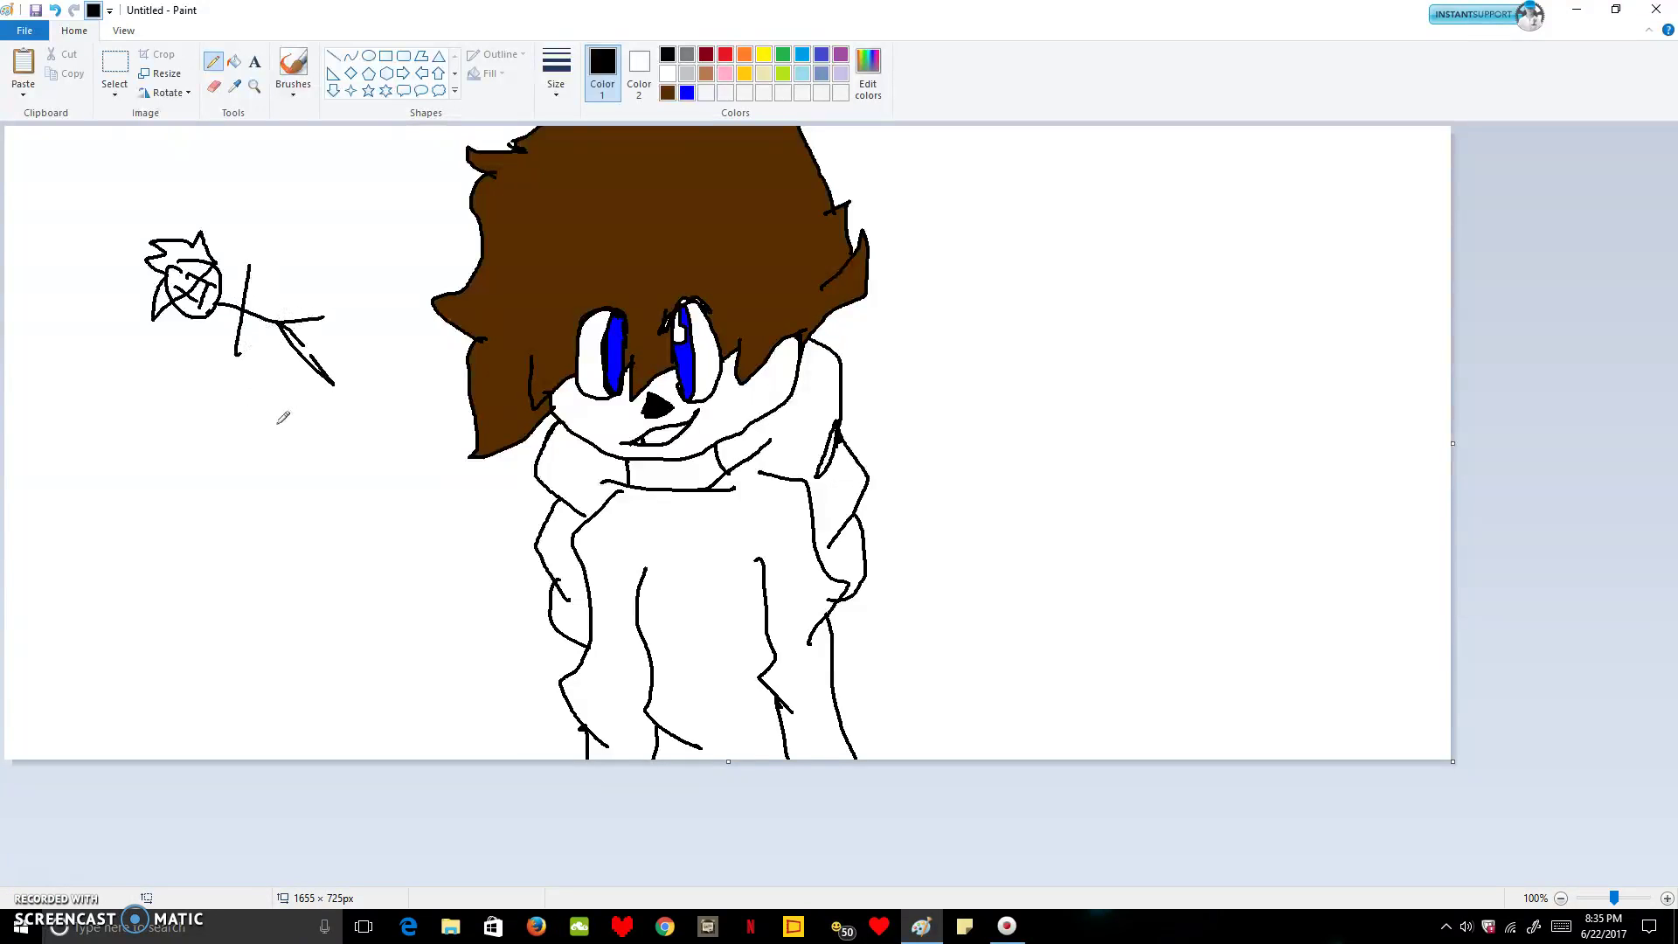
- Draw a rounded rectangular cover around the stick figure's body and a cap-like outline with a small knob around its head
mouse_move(210, 342)
mouse_down()
mouse_move(362, 289)
mouse_move(380, 317)
mouse_move(354, 436)
mouse_move(207, 365)
mouse_move(182, 335)
mouse_up()
drag(238, 238, 228, 236)
drag(203, 342, 187, 325)
mouse_move(230, 250)
mouse_down()
mouse_move(227, 223)
mouse_move(214, 260)
mouse_up()
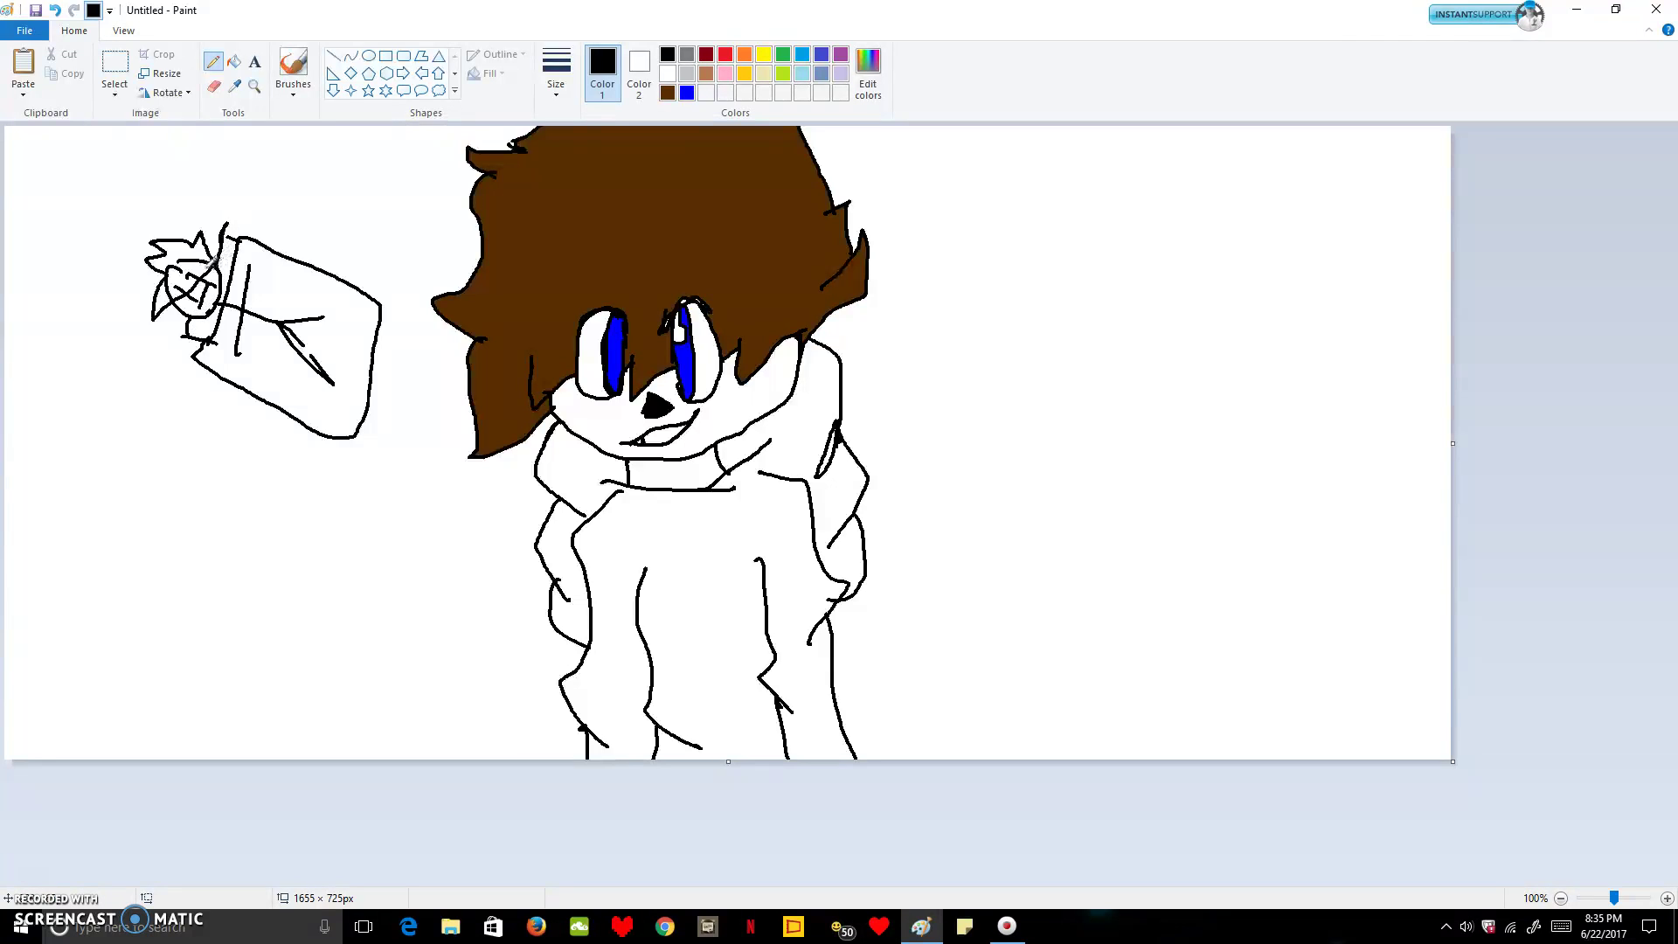
mouse_move(207, 339)
mouse_down()
mouse_move(170, 344)
mouse_move(140, 278)
mouse_move(200, 203)
mouse_move(229, 245)
mouse_move(220, 267)
mouse_up()
mouse_move(181, 322)
mouse_down()
mouse_move(118, 275)
mouse_move(162, 216)
mouse_move(214, 267)
mouse_up()
mouse_move(118, 253)
mouse_down()
mouse_move(104, 261)
mouse_move(122, 243)
mouse_up()
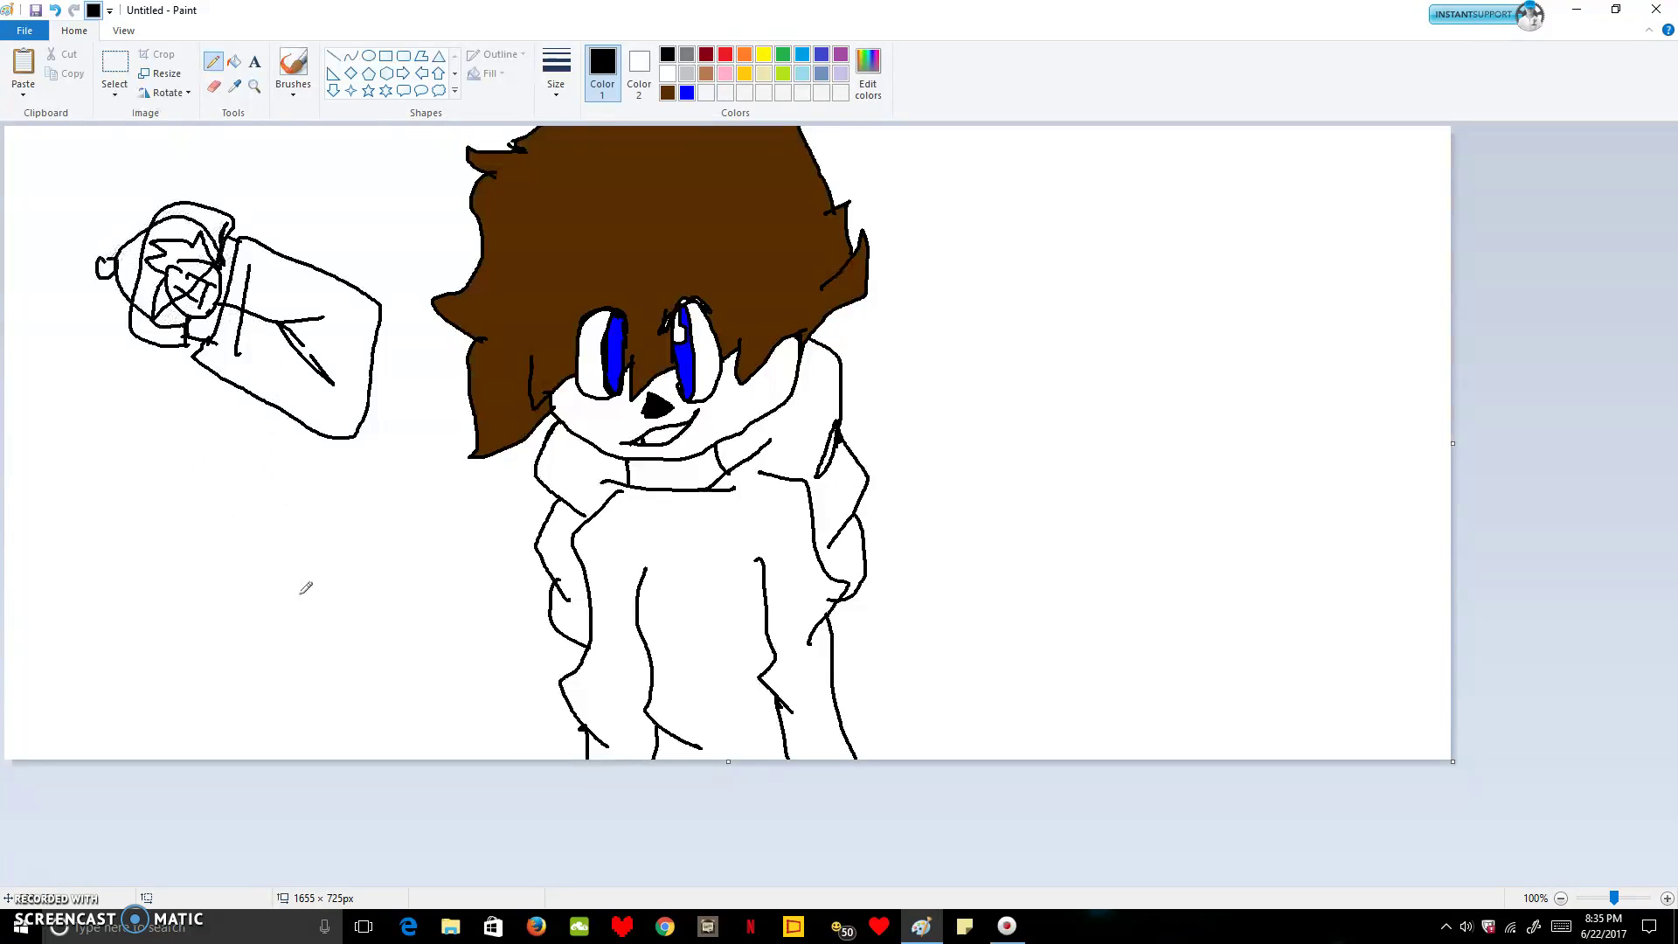
- Doodle a second round head with scribbled hair below the stick figure and add handwritten lettering beside it
mouse_move(122, 395)
mouse_down()
mouse_move(134, 434)
mouse_move(116, 383)
mouse_move(110, 413)
mouse_move(181, 468)
mouse_move(106, 417)
mouse_move(136, 399)
mouse_up()
mouse_move(137, 380)
mouse_down()
mouse_move(192, 397)
mouse_move(133, 416)
mouse_move(137, 390)
mouse_move(154, 428)
mouse_move(127, 384)
mouse_move(167, 401)
mouse_move(160, 430)
mouse_move(137, 430)
mouse_move(128, 359)
mouse_move(149, 416)
mouse_move(174, 401)
mouse_up()
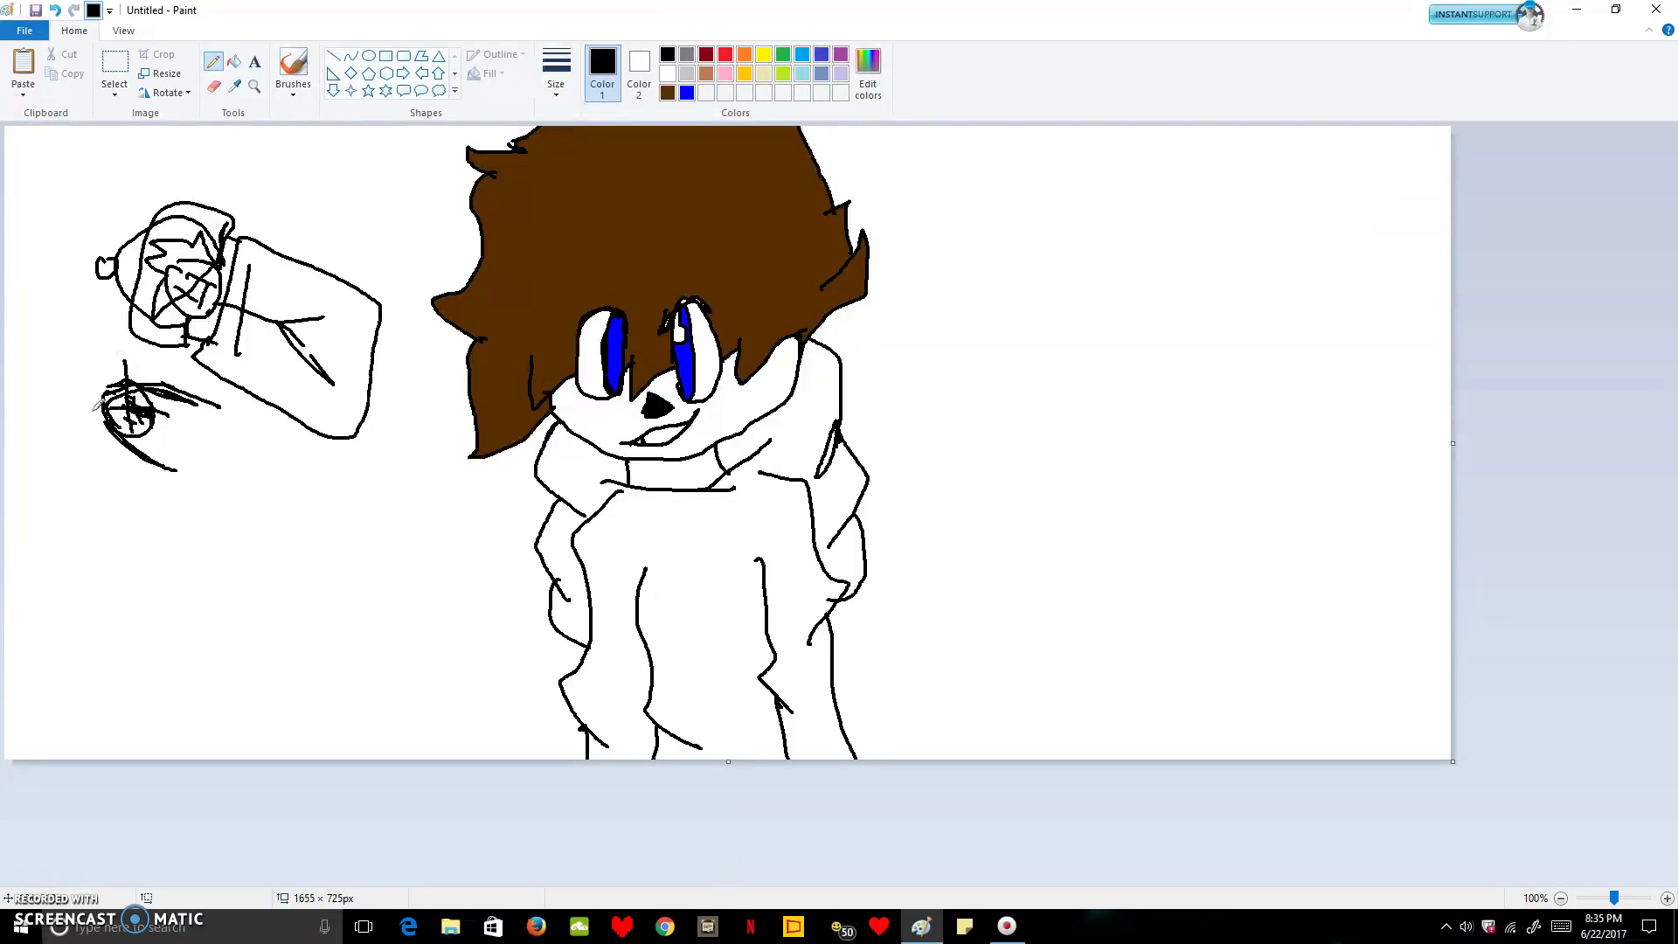
mouse_move(86, 411)
mouse_down()
mouse_move(130, 466)
mouse_move(161, 418)
mouse_move(131, 348)
mouse_move(103, 367)
mouse_move(100, 444)
mouse_move(113, 329)
mouse_move(147, 432)
mouse_move(138, 467)
mouse_move(98, 445)
mouse_move(105, 360)
mouse_up()
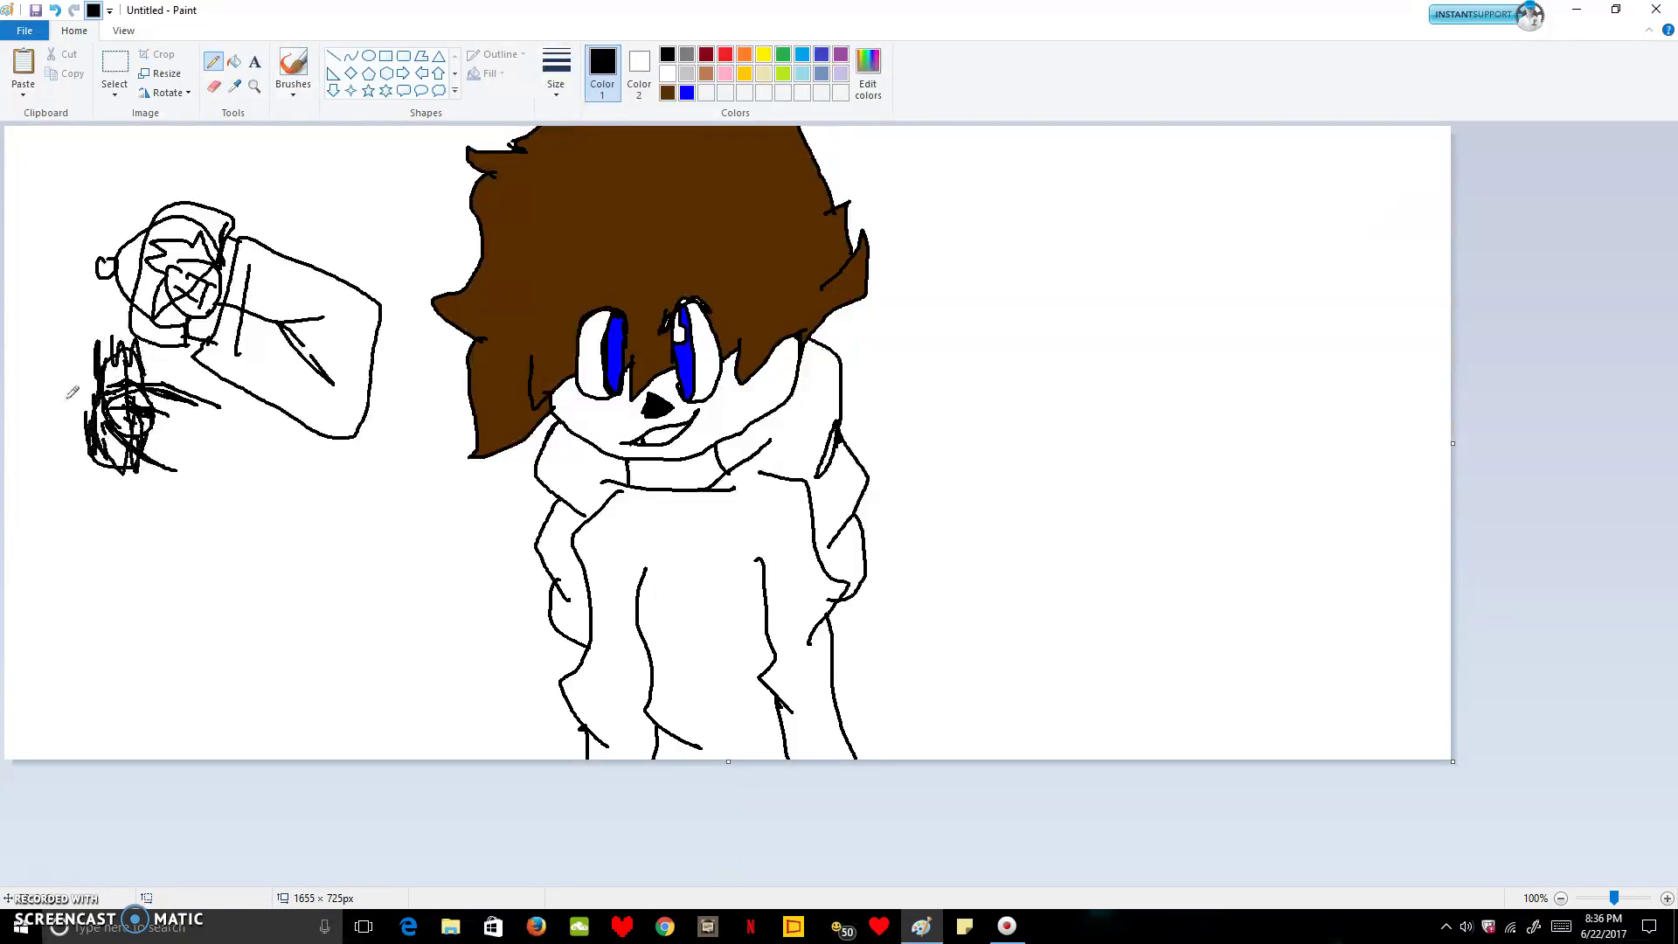
mouse_move(23, 396)
mouse_down()
mouse_move(38, 334)
mouse_move(59, 356)
mouse_move(53, 333)
mouse_move(82, 347)
mouse_move(73, 302)
mouse_move(80, 345)
mouse_move(92, 298)
mouse_move(96, 326)
mouse_move(106, 303)
mouse_move(119, 331)
mouse_move(86, 366)
mouse_move(123, 391)
mouse_up()
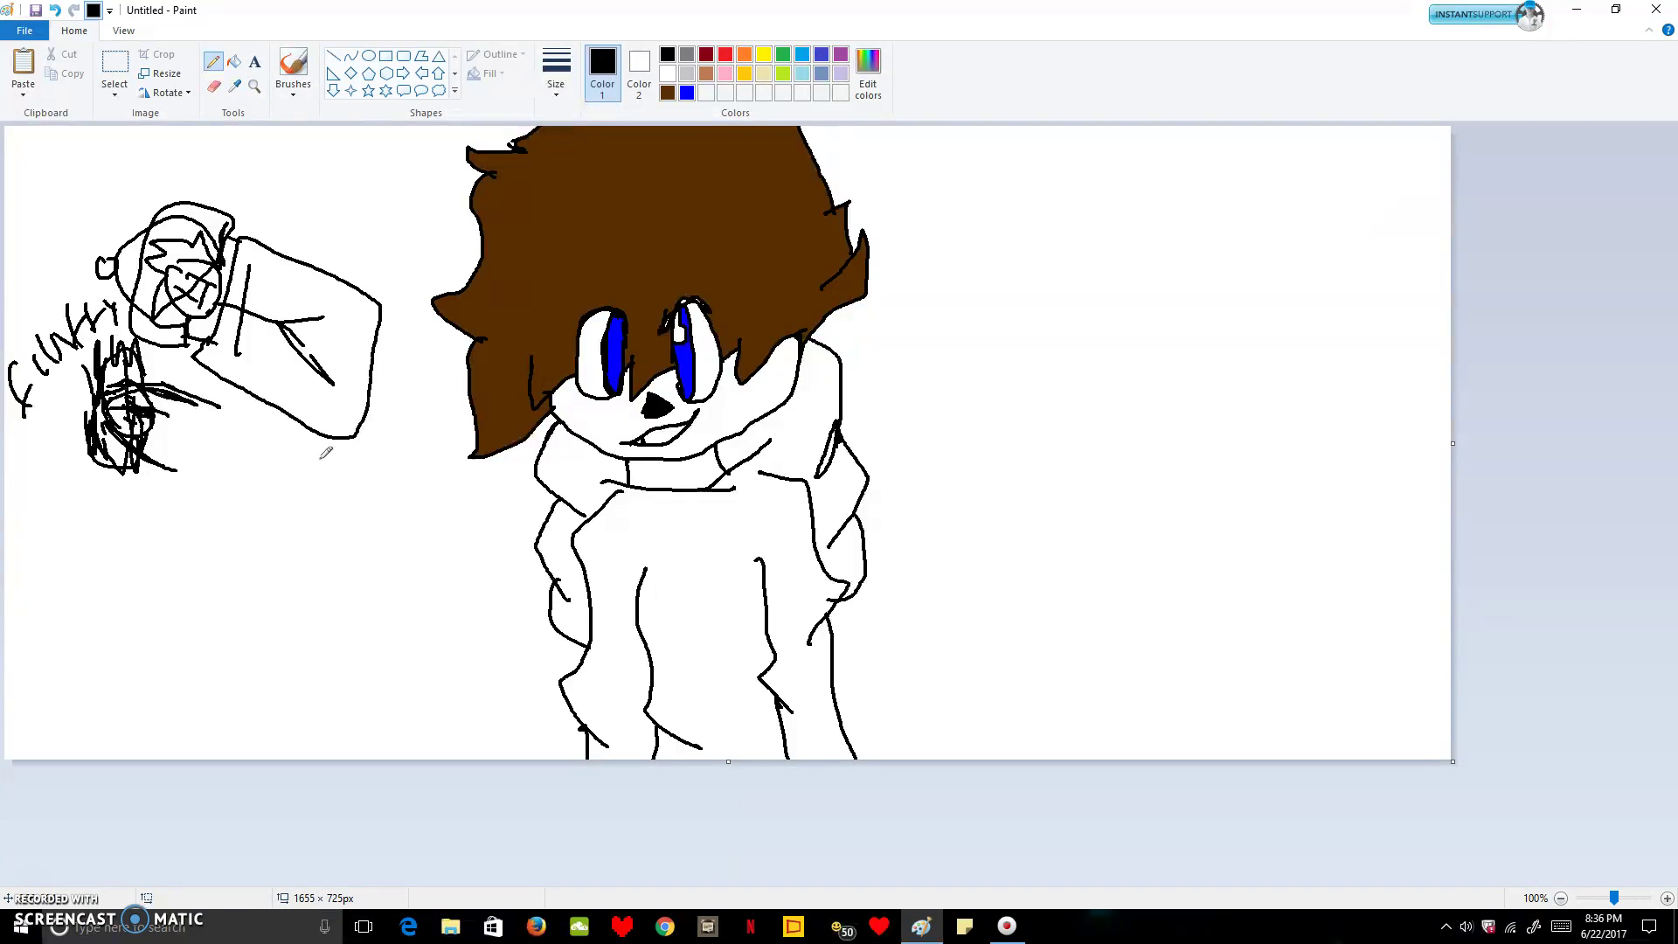
- Erase the handwritten lettering and draw scribbled rounded body outlines extending from the second doodle's head
click(214, 86)
mouse_move(65, 360)
mouse_down()
mouse_move(15, 390)
mouse_move(45, 337)
mouse_move(101, 301)
mouse_move(92, 288)
mouse_up()
click(214, 61)
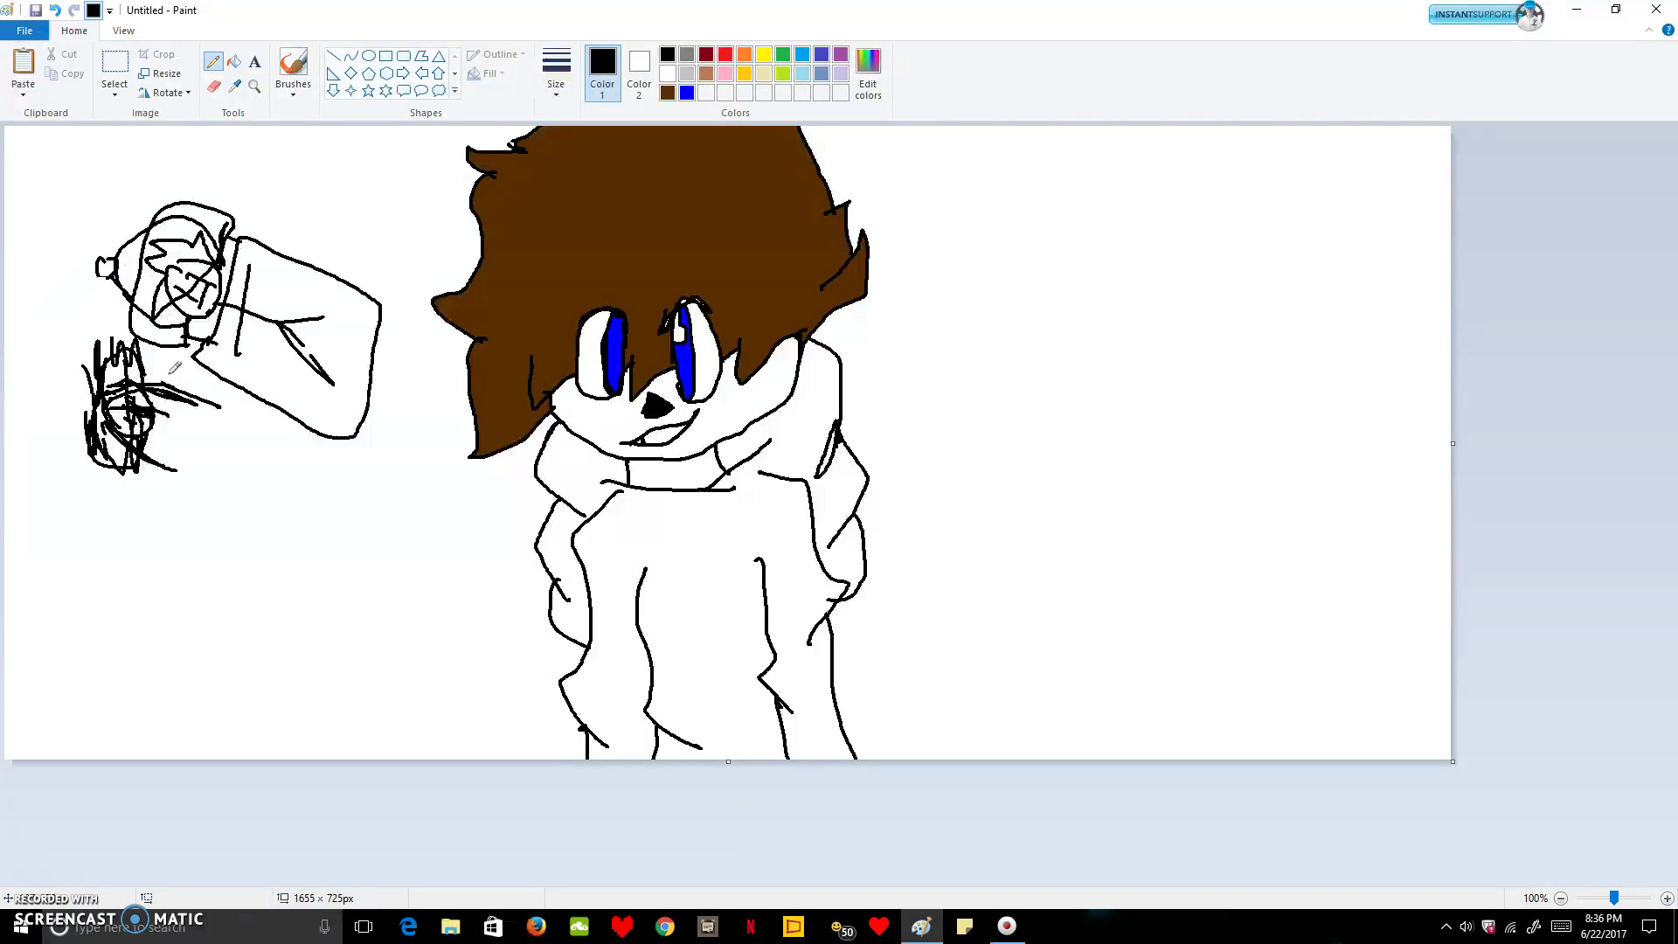
mouse_move(151, 460)
mouse_down()
mouse_move(156, 486)
mouse_move(224, 504)
mouse_move(331, 488)
mouse_move(161, 375)
mouse_move(246, 411)
mouse_move(345, 494)
mouse_move(323, 514)
mouse_up()
mouse_move(159, 431)
mouse_down()
mouse_move(221, 449)
mouse_move(204, 425)
mouse_move(158, 428)
mouse_move(162, 466)
mouse_move(158, 413)
mouse_move(197, 383)
mouse_move(299, 420)
mouse_move(354, 477)
mouse_move(319, 517)
mouse_move(224, 484)
mouse_move(264, 432)
mouse_move(300, 468)
mouse_move(331, 446)
mouse_move(186, 383)
mouse_move(199, 467)
mouse_move(160, 423)
mouse_move(170, 434)
mouse_move(163, 404)
mouse_move(202, 481)
mouse_move(275, 513)
mouse_move(348, 488)
mouse_move(258, 404)
mouse_move(179, 390)
mouse_move(141, 402)
mouse_up()
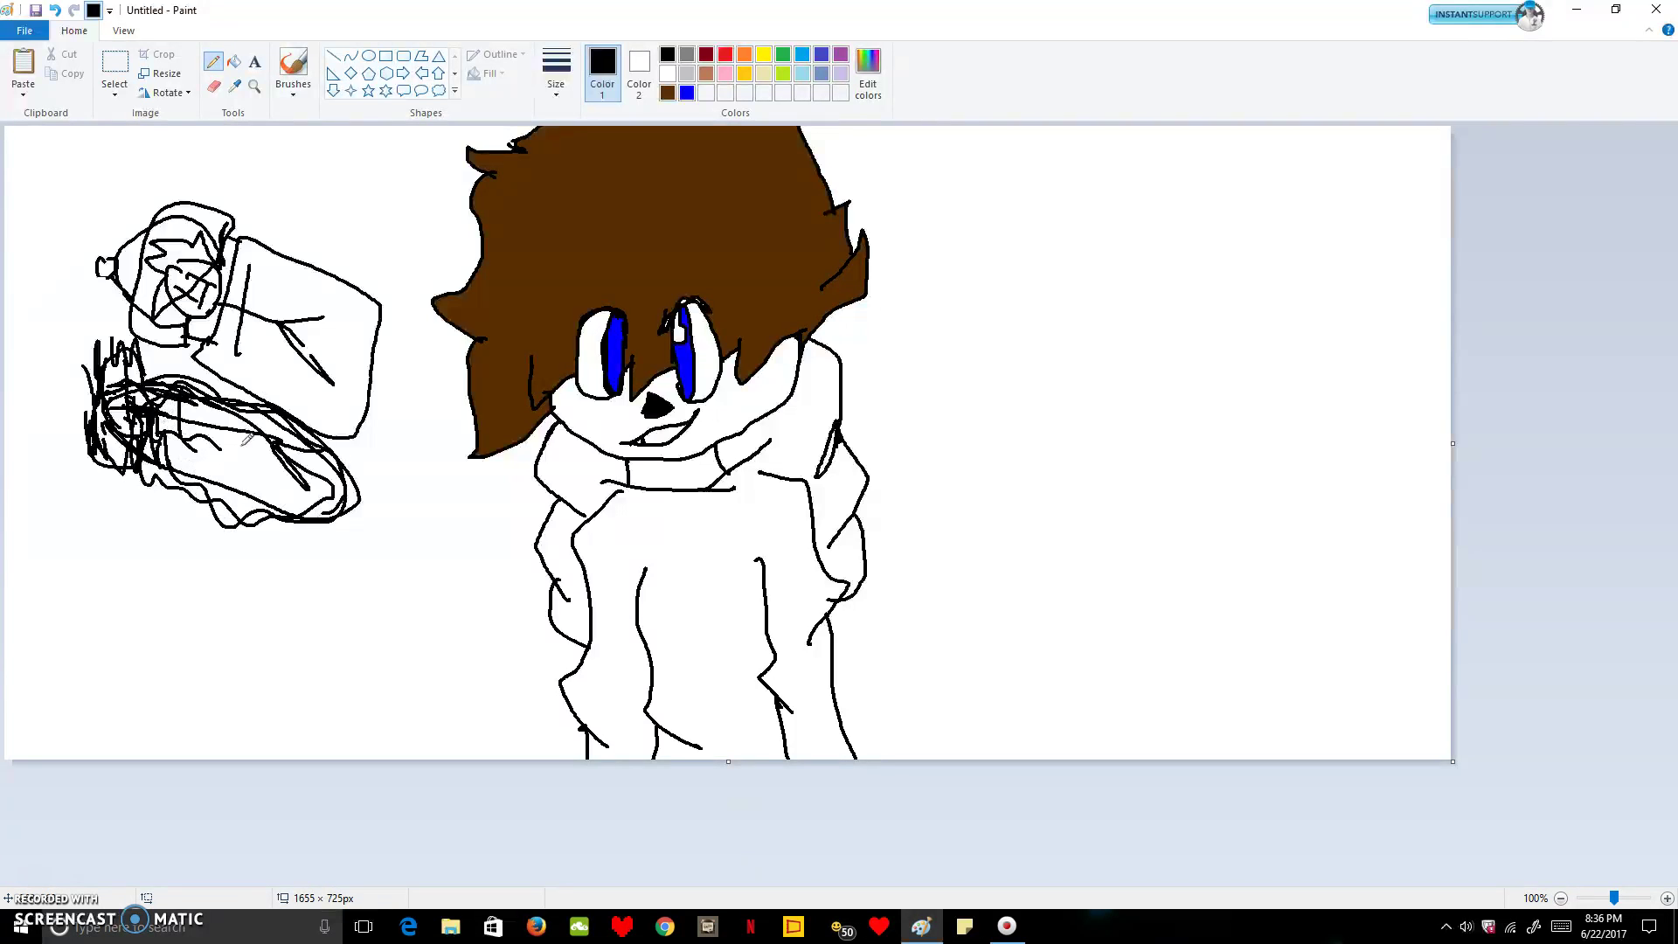
mouse_move(154, 463)
mouse_down()
mouse_move(179, 546)
mouse_move(270, 581)
mouse_move(353, 505)
mouse_move(333, 476)
mouse_move(339, 553)
mouse_move(257, 606)
mouse_move(162, 581)
mouse_move(133, 525)
mouse_move(151, 450)
mouse_move(156, 520)
mouse_move(281, 574)
mouse_move(296, 539)
mouse_move(185, 499)
mouse_move(156, 529)
mouse_move(162, 468)
mouse_move(125, 505)
mouse_move(84, 511)
mouse_move(147, 527)
mouse_move(114, 487)
mouse_move(149, 490)
mouse_move(94, 451)
mouse_move(83, 514)
mouse_move(156, 523)
mouse_up()
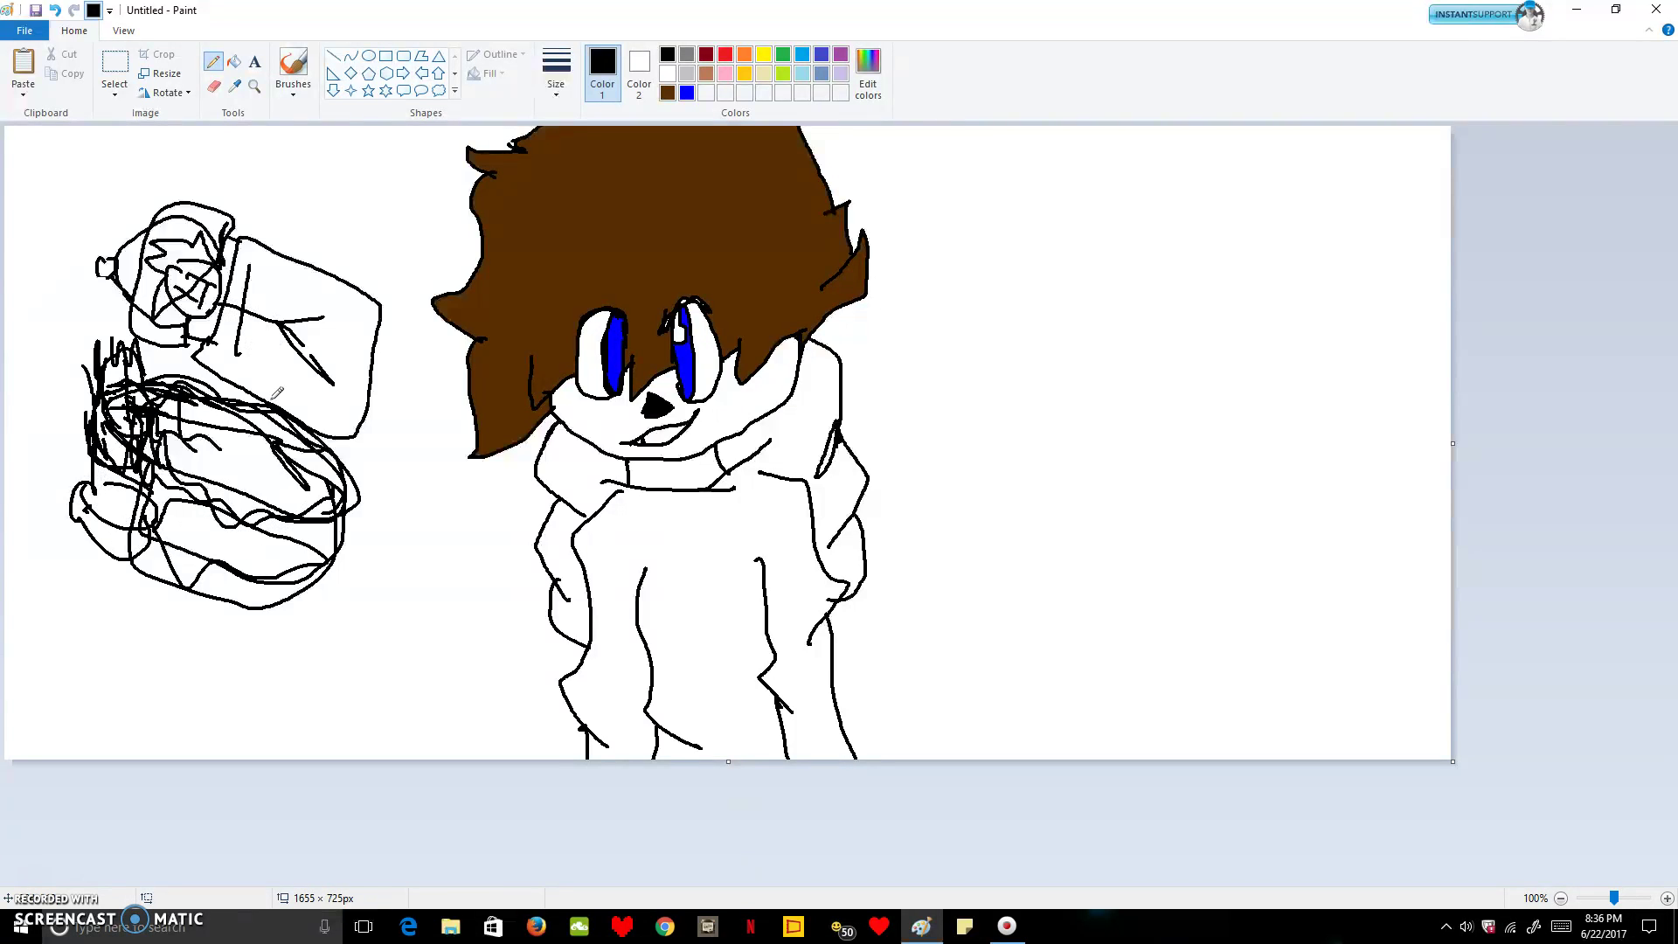
- Undo most of the second doodle's strokes and erase what is left of both doodles from the blank area
key(ctrl+z)
key(ctrl+z)
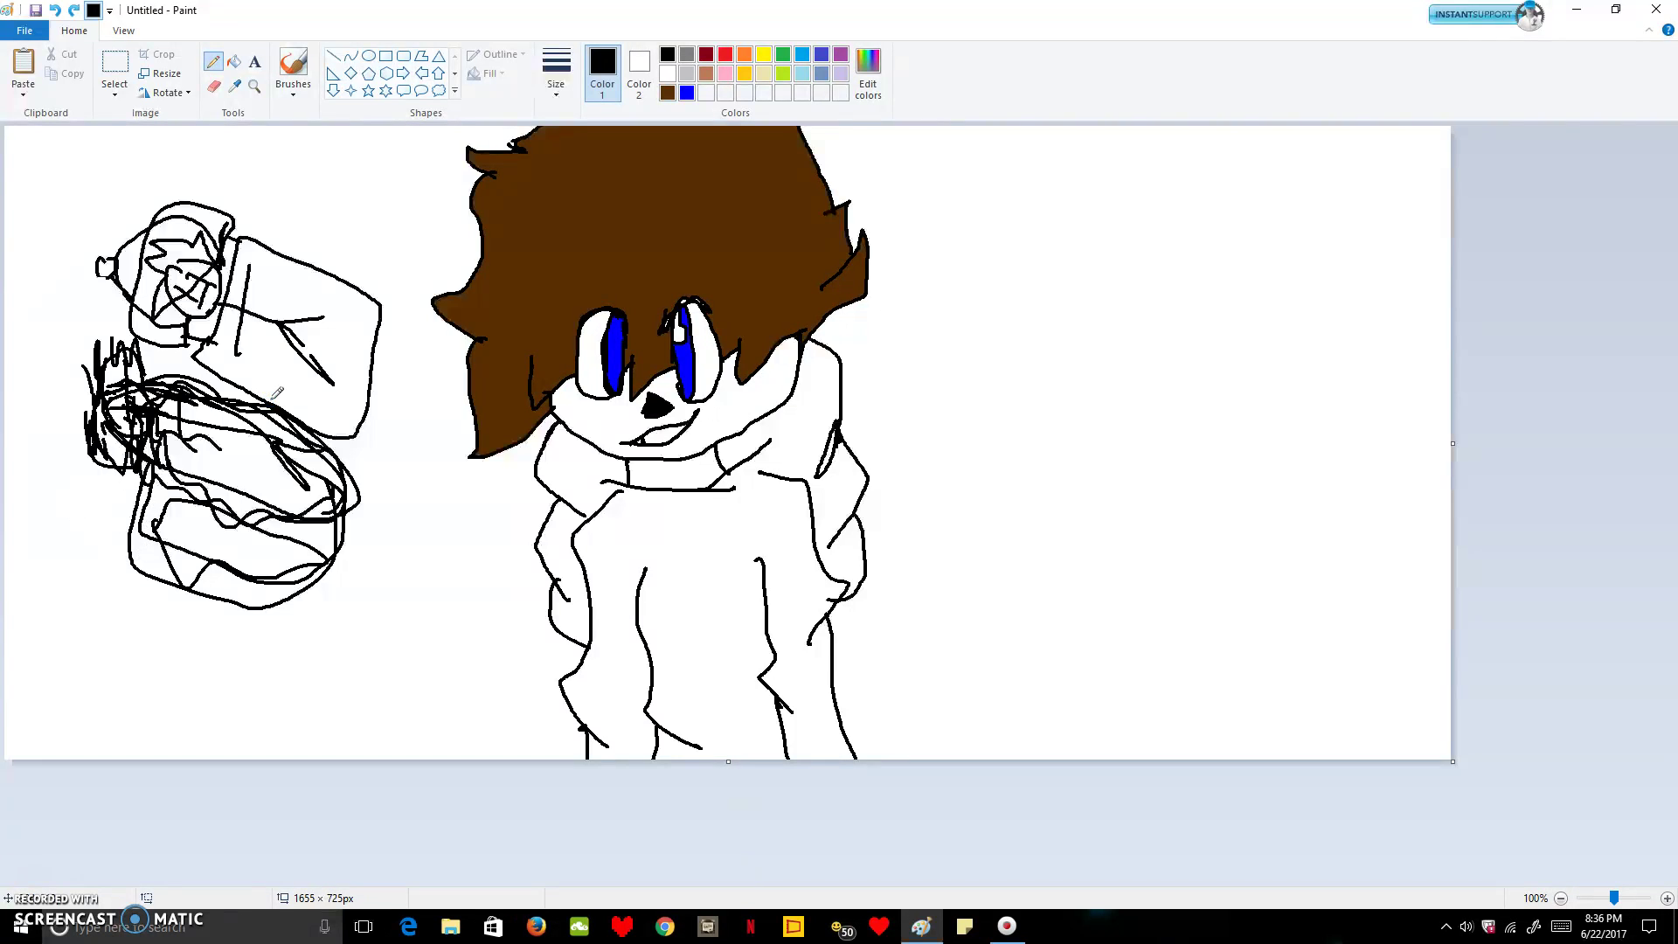
key(ctrl+z)
key(ctrl+z)
drag(69, 305, 37, 371)
drag(26, 360, 25, 418)
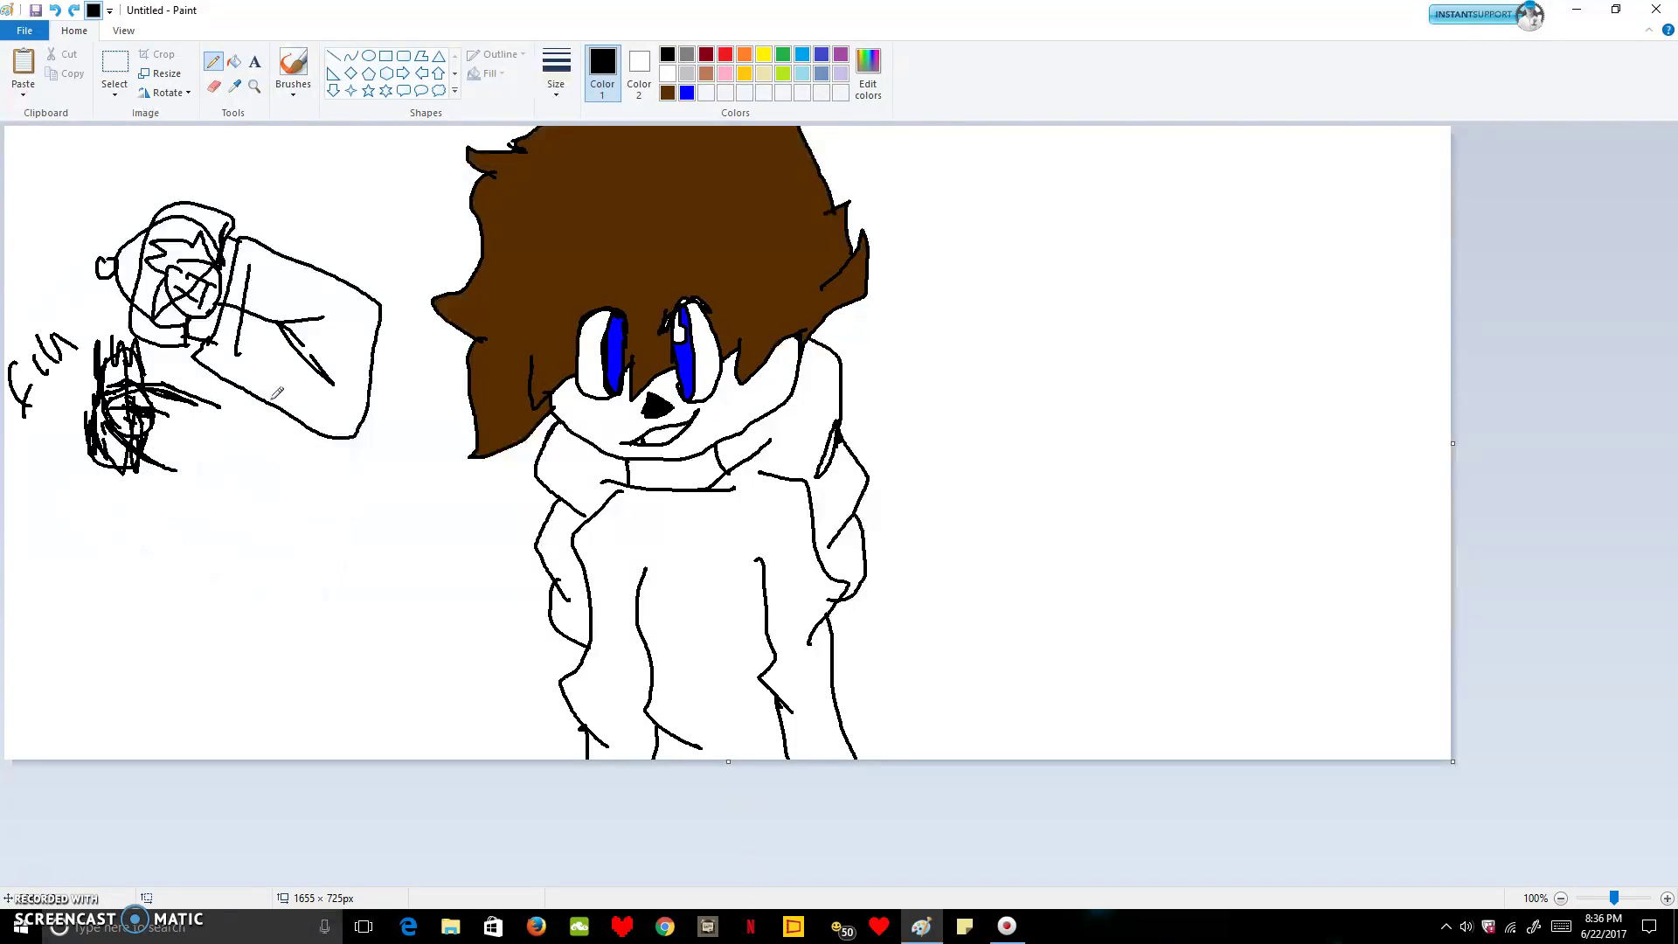
key(ctrl+z)
key(ctrl+z)
key(ctrl+z)
key(ctrl+z)
key(ctrl+z)
key(ctrl+z)
key(ctrl+z)
key(ctrl+z)
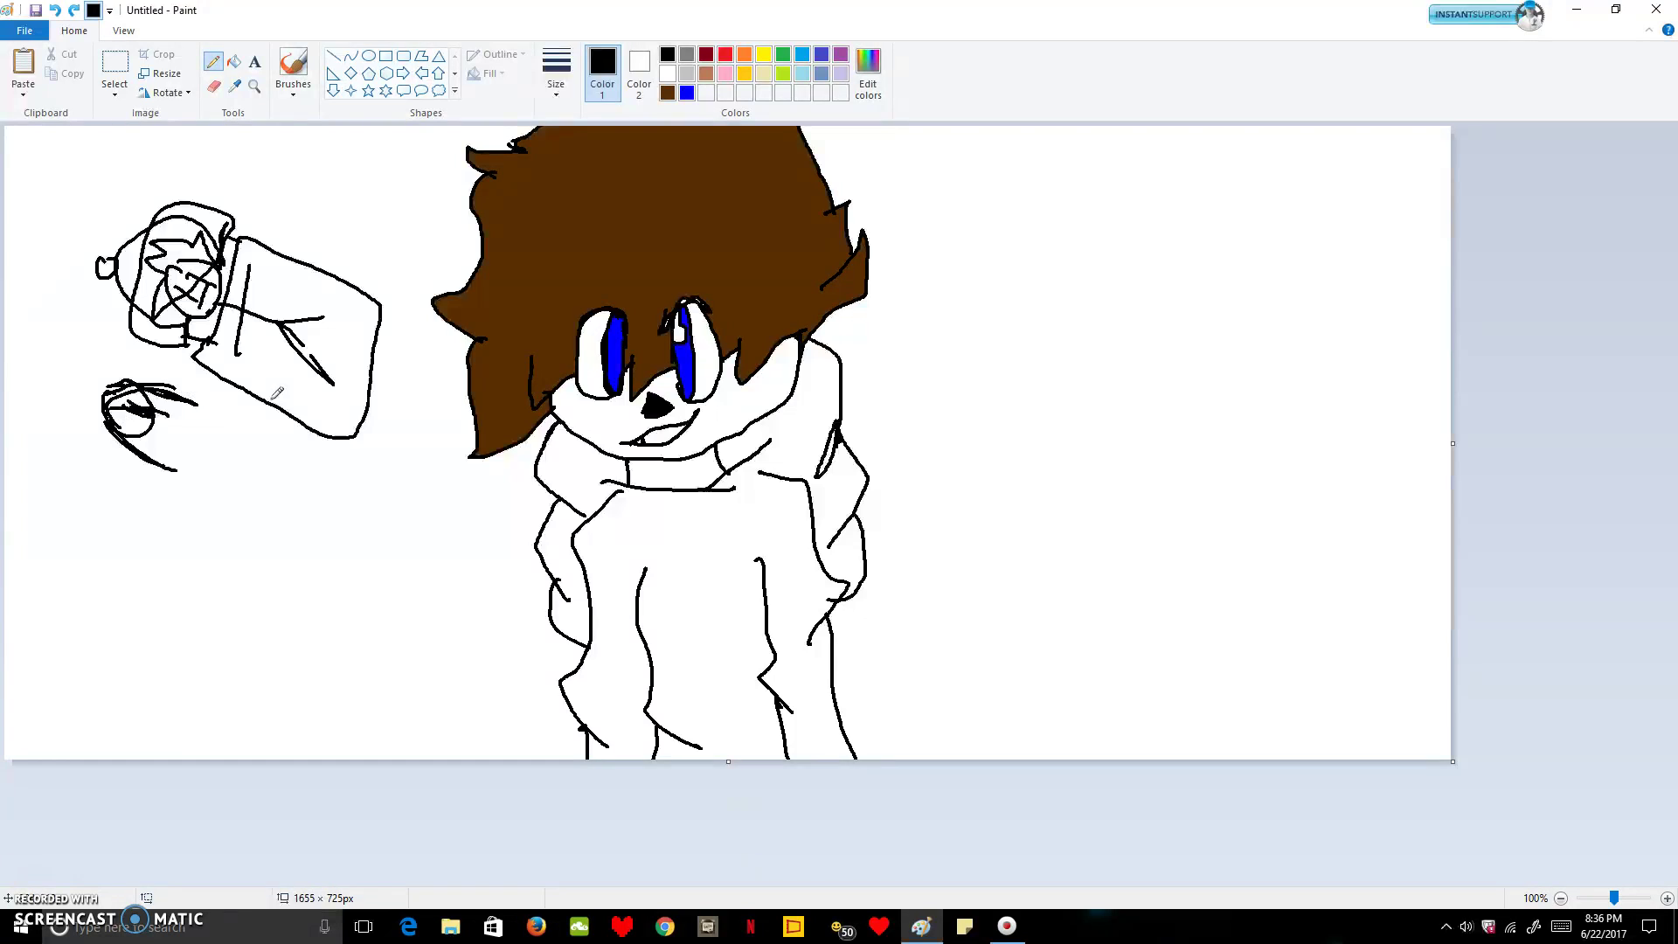
key(ctrl+z)
key(ctrl+z)
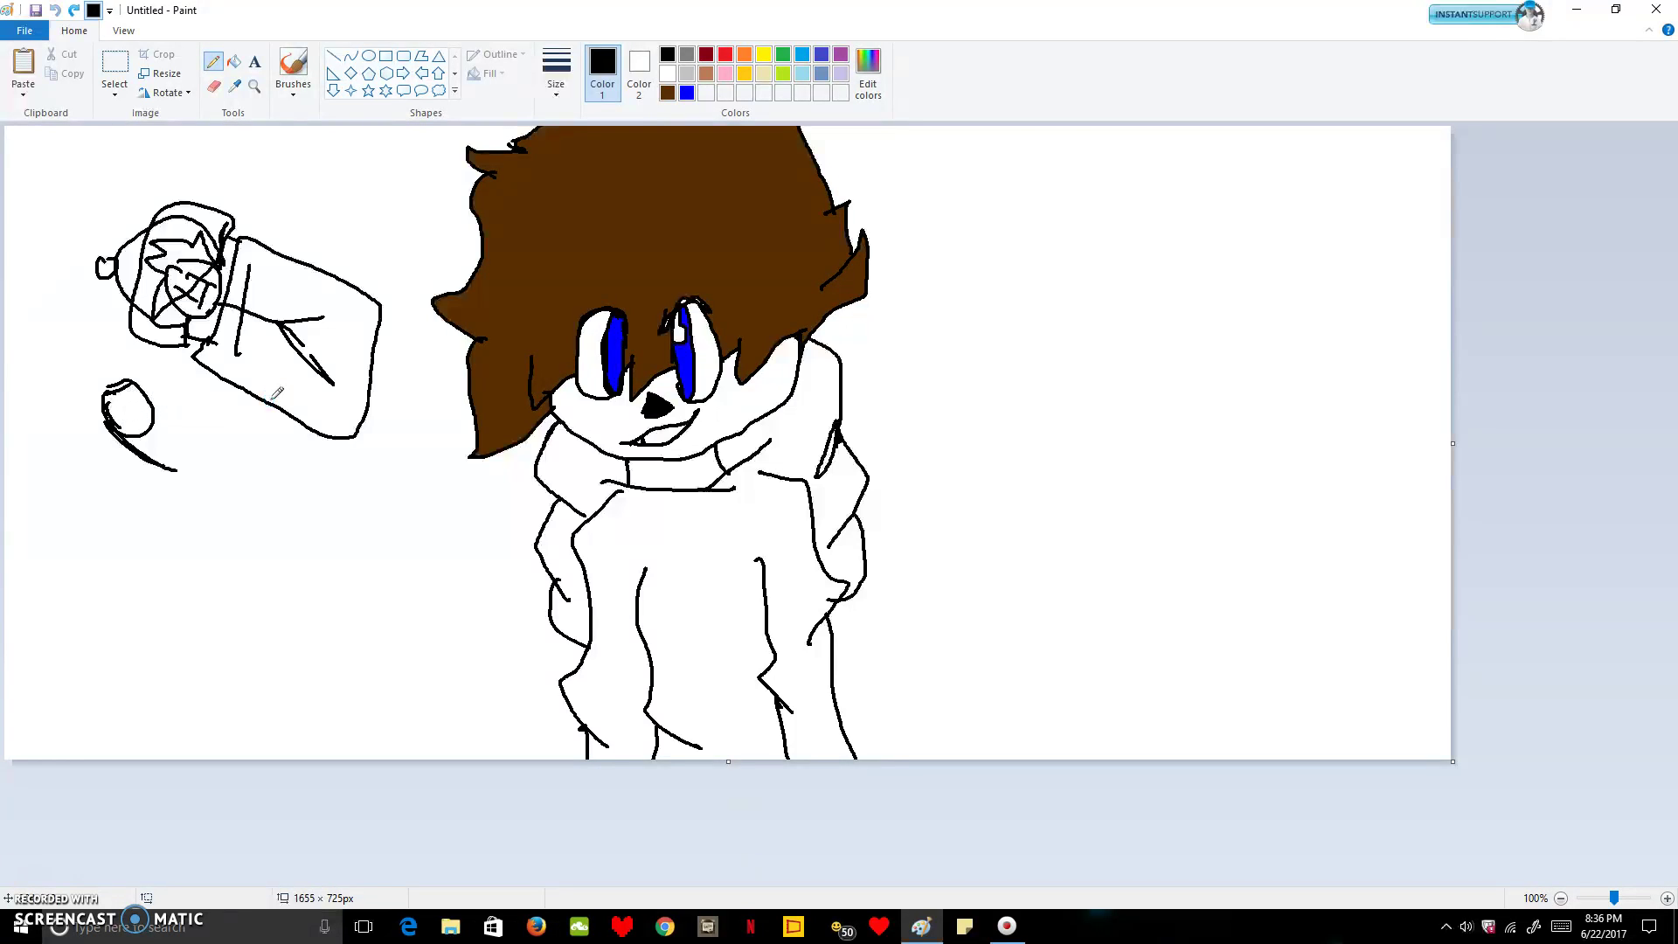
click(214, 86)
mouse_move(145, 309)
mouse_down()
mouse_move(105, 351)
mouse_move(146, 204)
mouse_move(68, 358)
mouse_move(202, 119)
mouse_move(143, 427)
mouse_move(161, 488)
mouse_move(150, 663)
mouse_move(257, 271)
mouse_move(266, 540)
mouse_move(347, 233)
mouse_move(364, 281)
mouse_move(342, 414)
mouse_move(340, 345)
mouse_move(313, 415)
mouse_up()
- Pencil a white highlight into the left eye's blue iris and touch up its edge in black
click(213, 61)
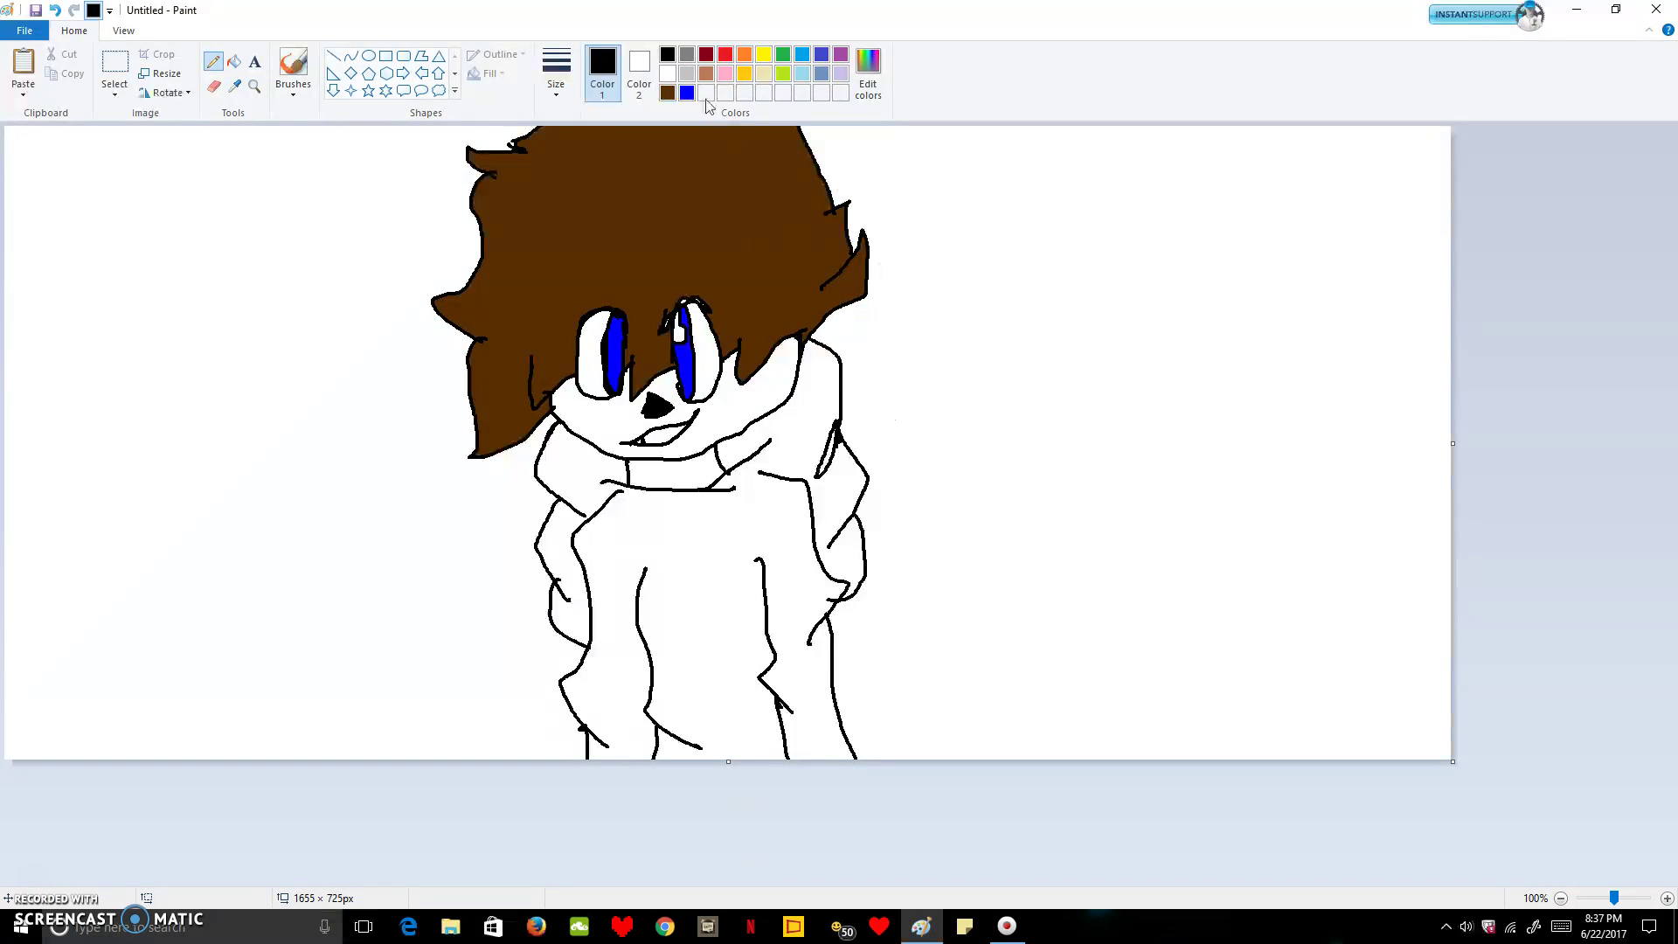
click(668, 74)
drag(615, 350, 620, 331)
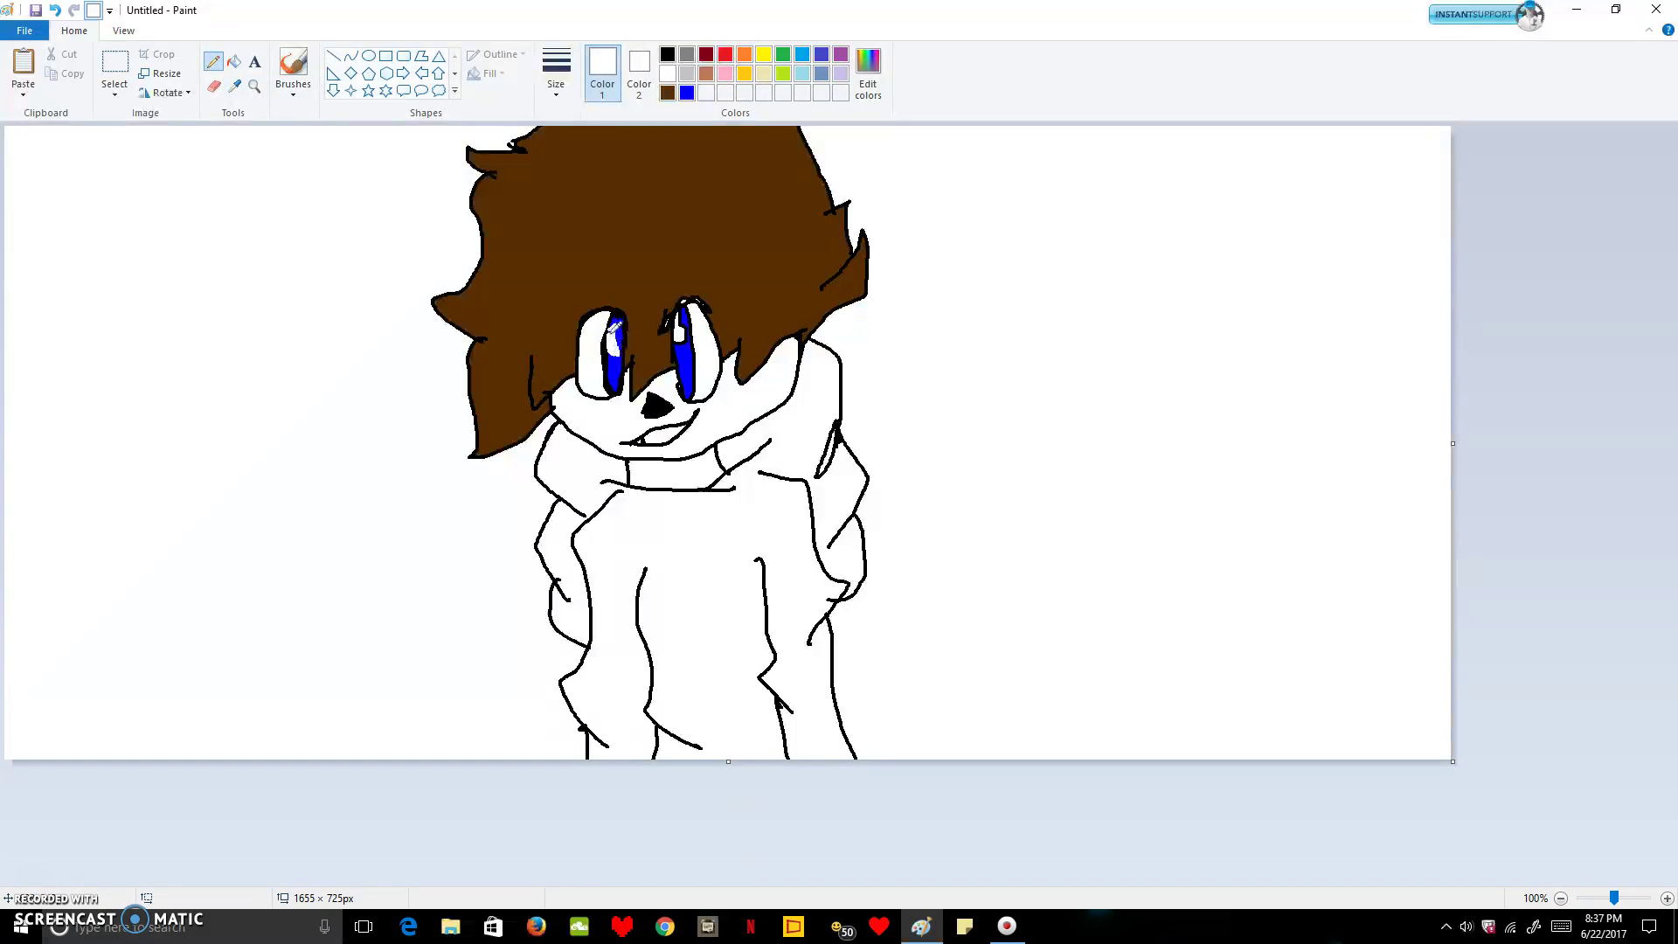
click(668, 54)
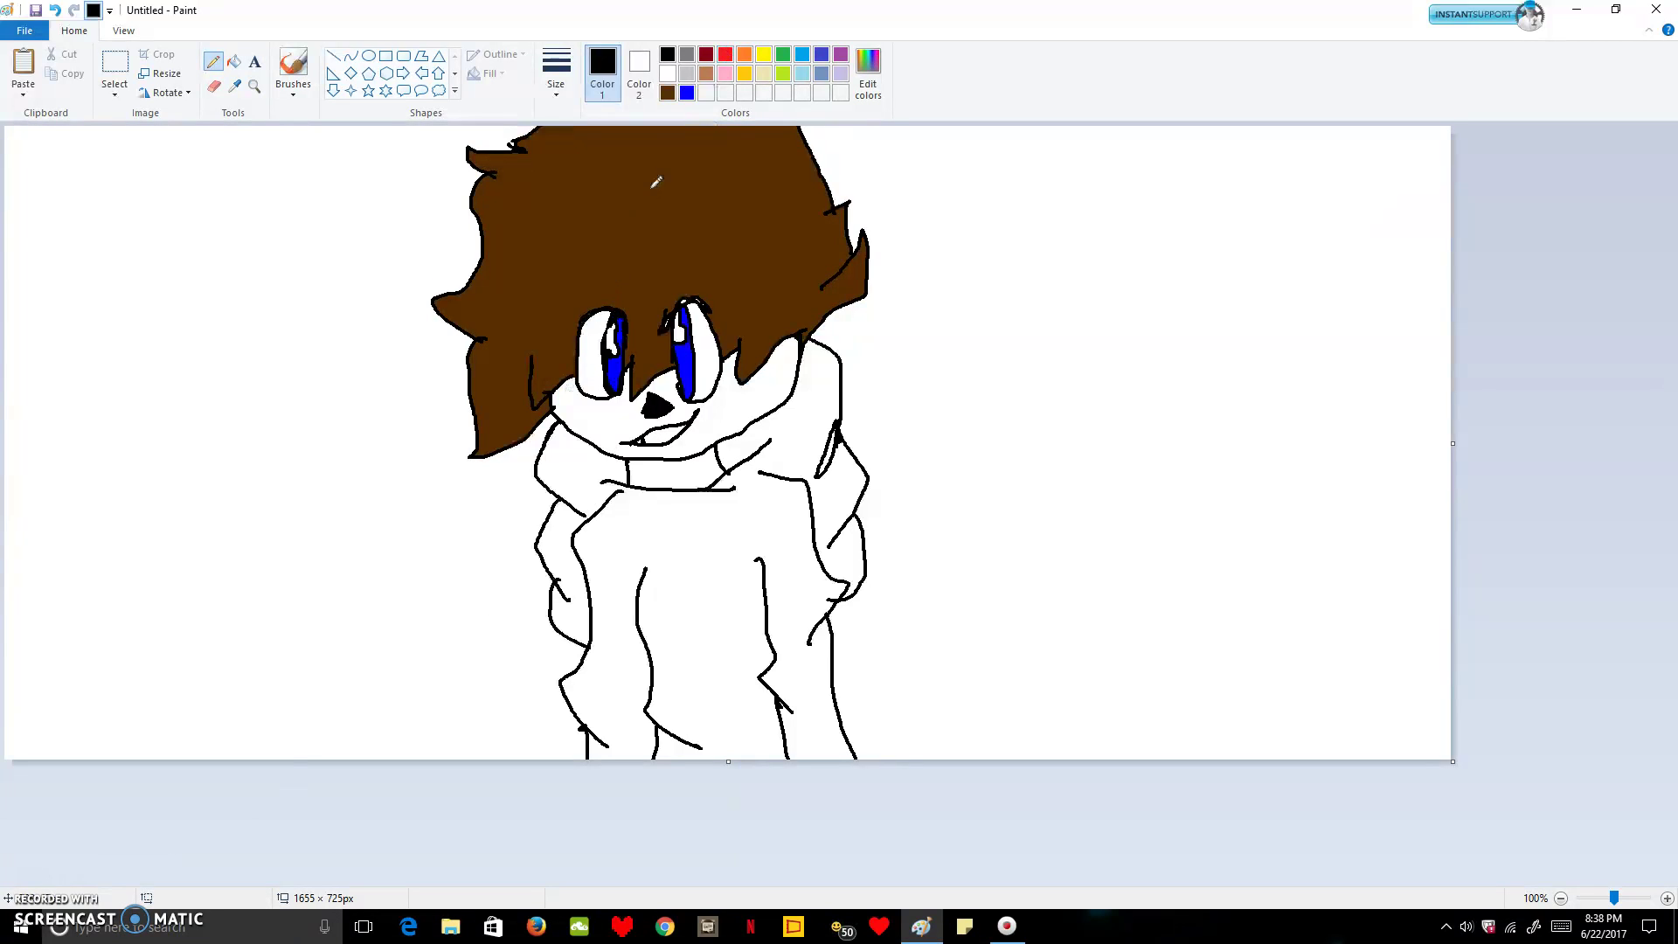
- Fill the character's hoodie and sleeves with the bright blue custom colour
click(688, 92)
click(236, 62)
click(575, 459)
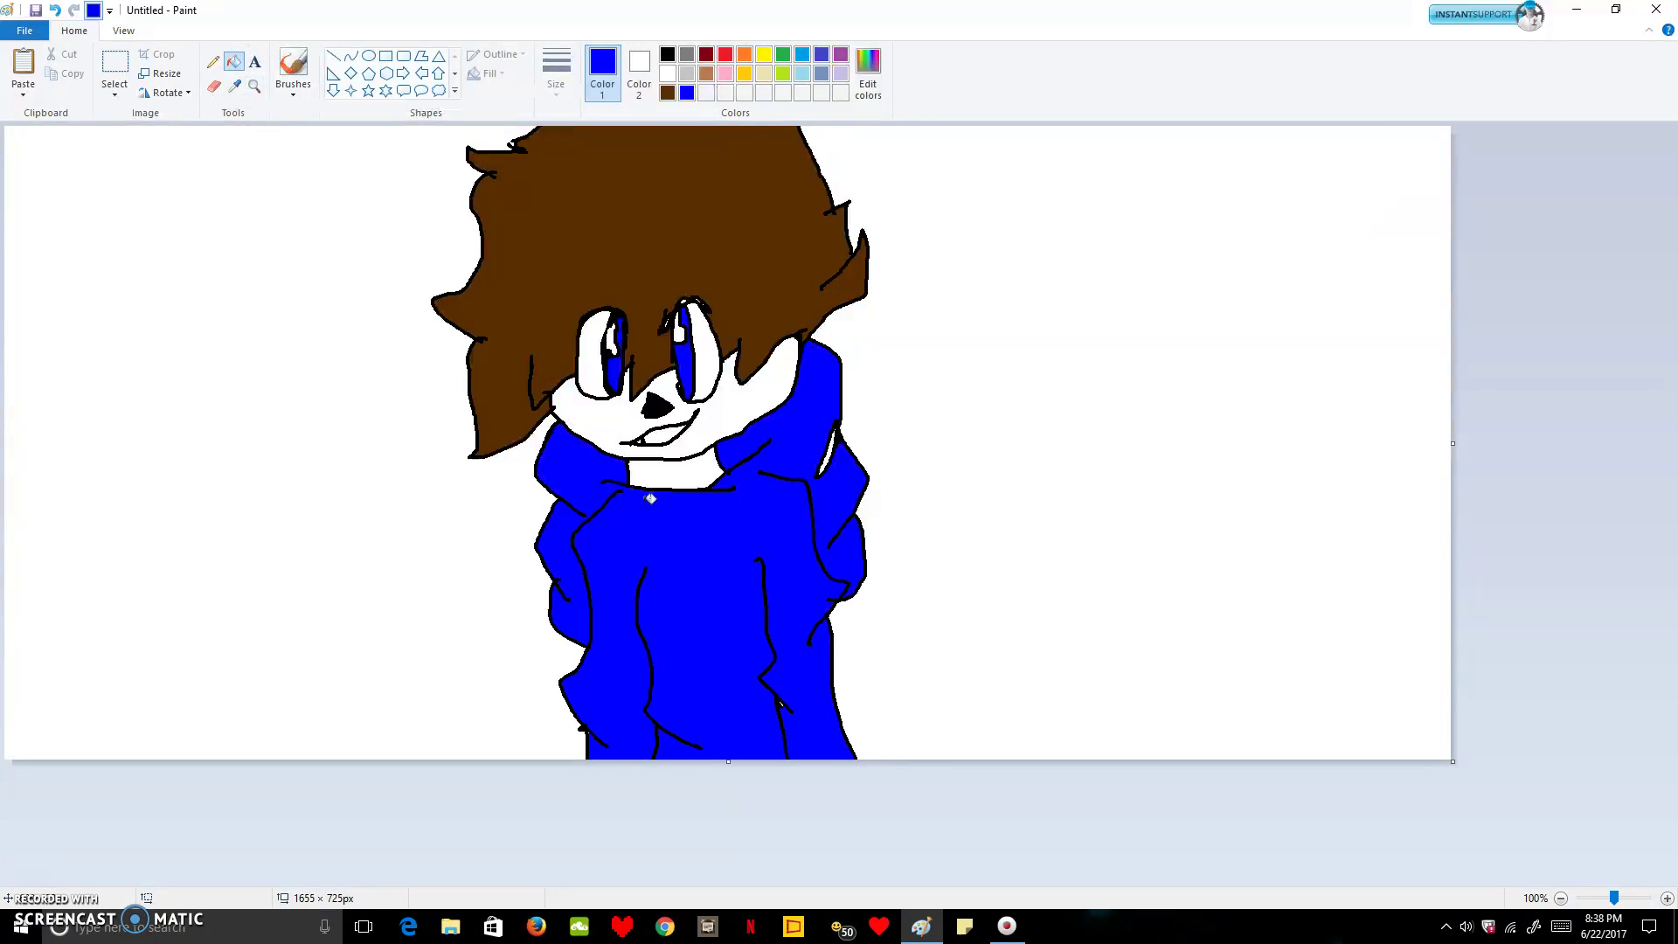
- Pencil blue over the white gap at the hoodie's right shoulder and redraw the outline there in black
click(212, 62)
drag(833, 432, 836, 437)
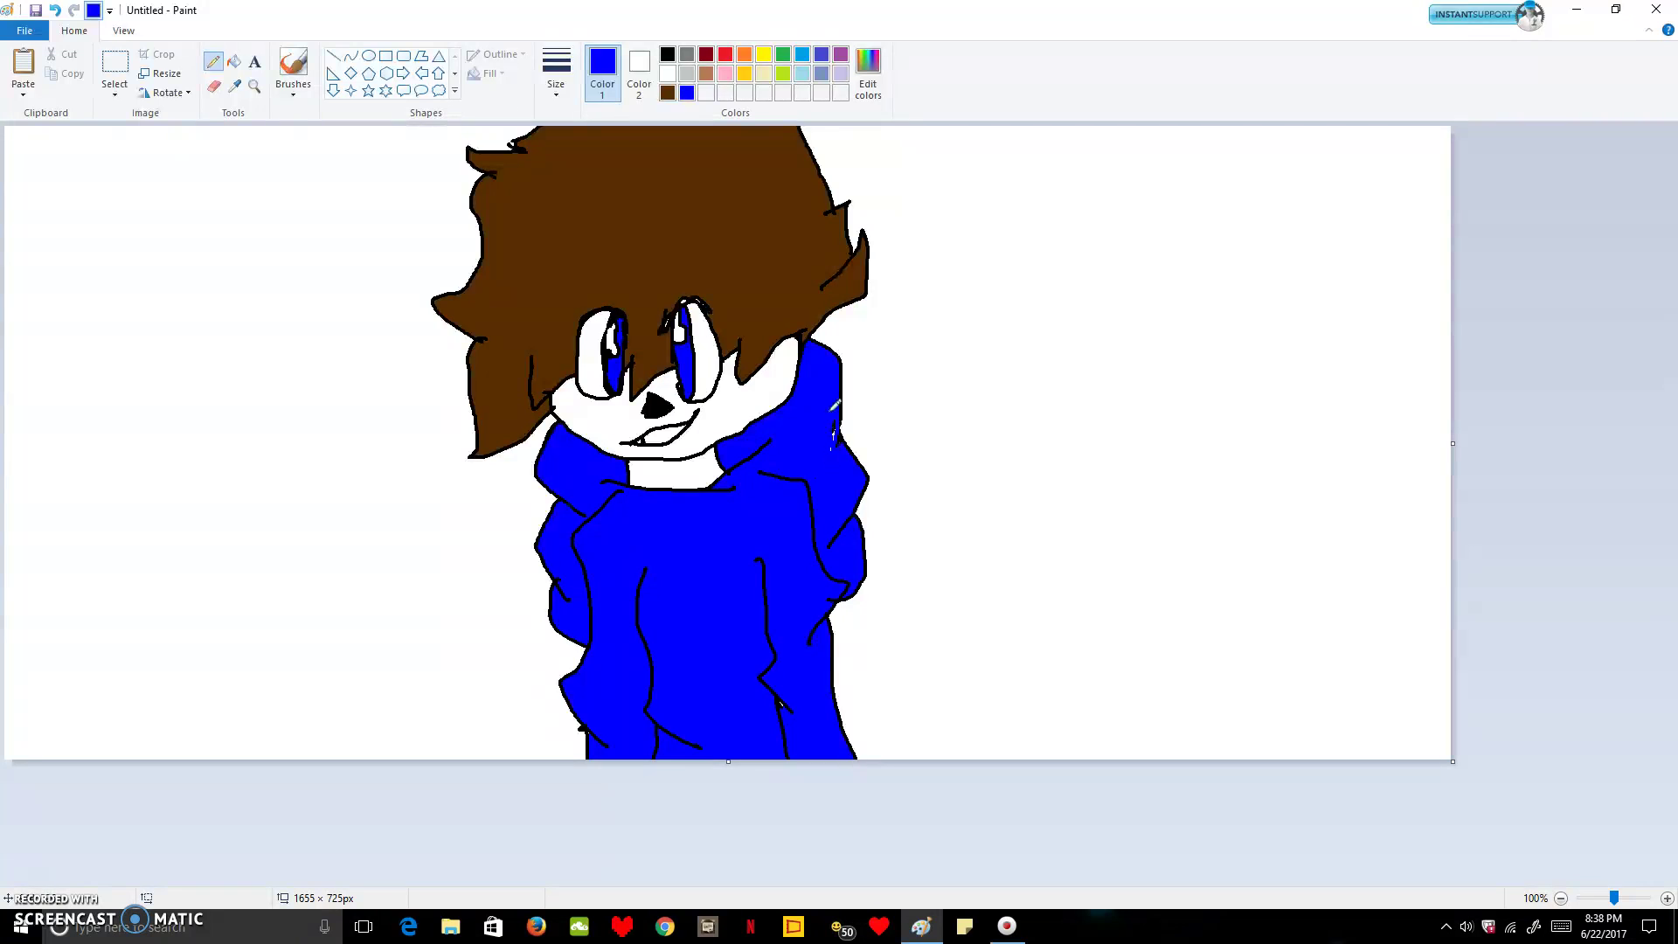
drag(829, 443, 837, 466)
click(667, 54)
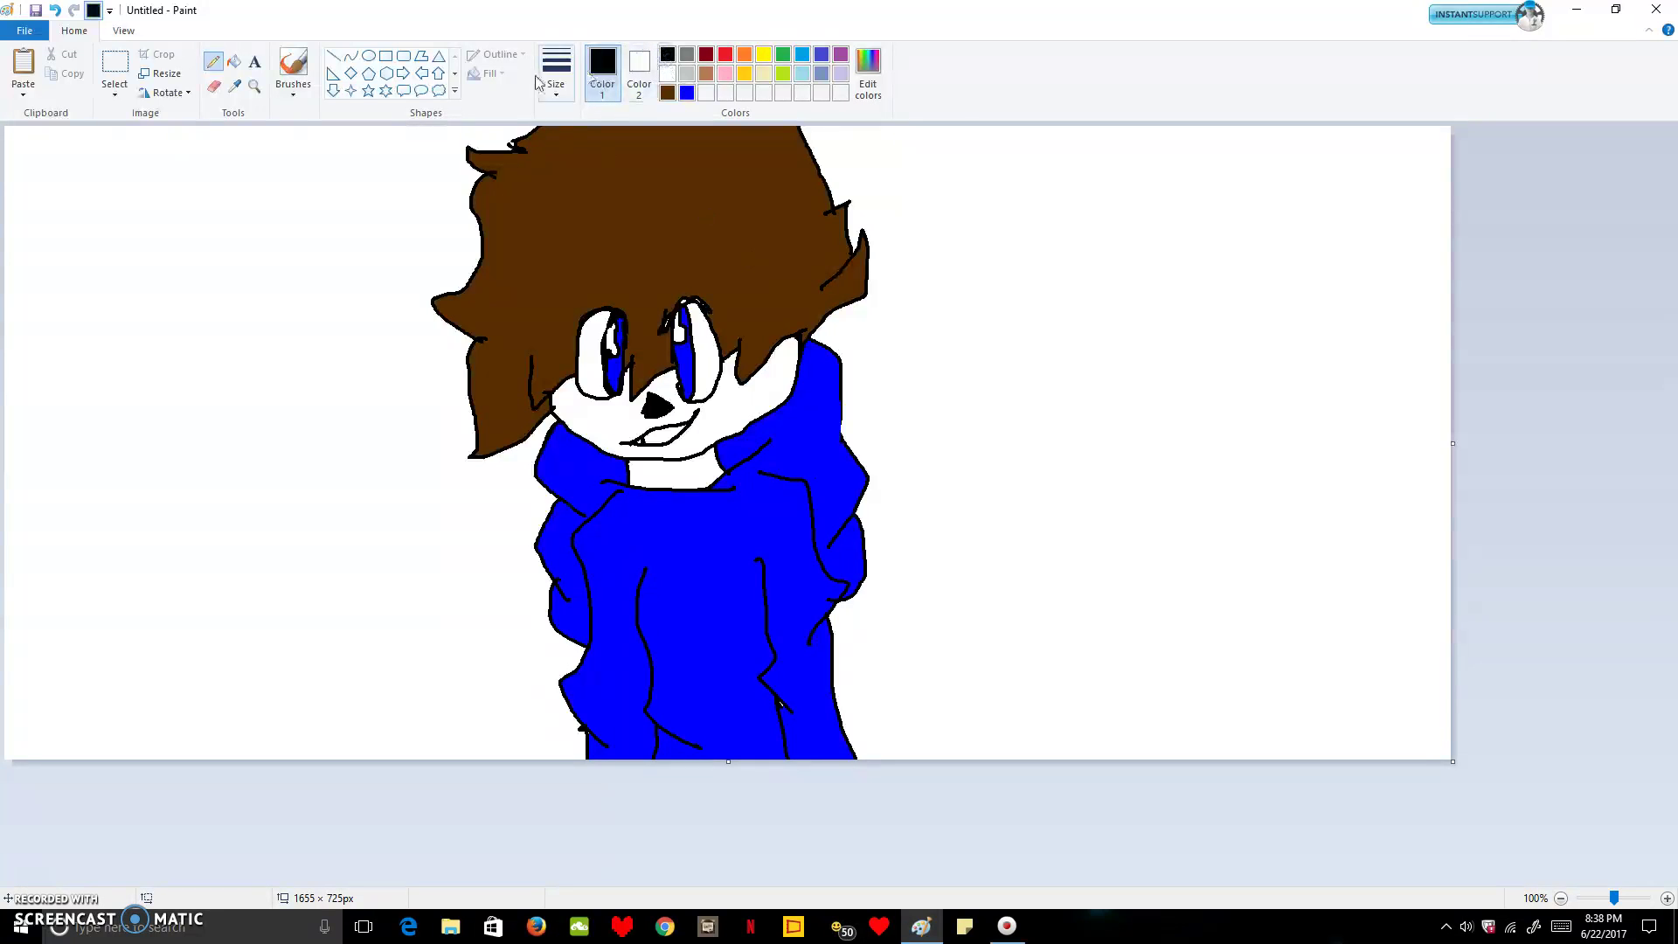
drag(846, 389, 824, 468)
- Define a light orange custom colour with red 255, green 172, blue 89 and fill the face and neck with it
click(871, 79)
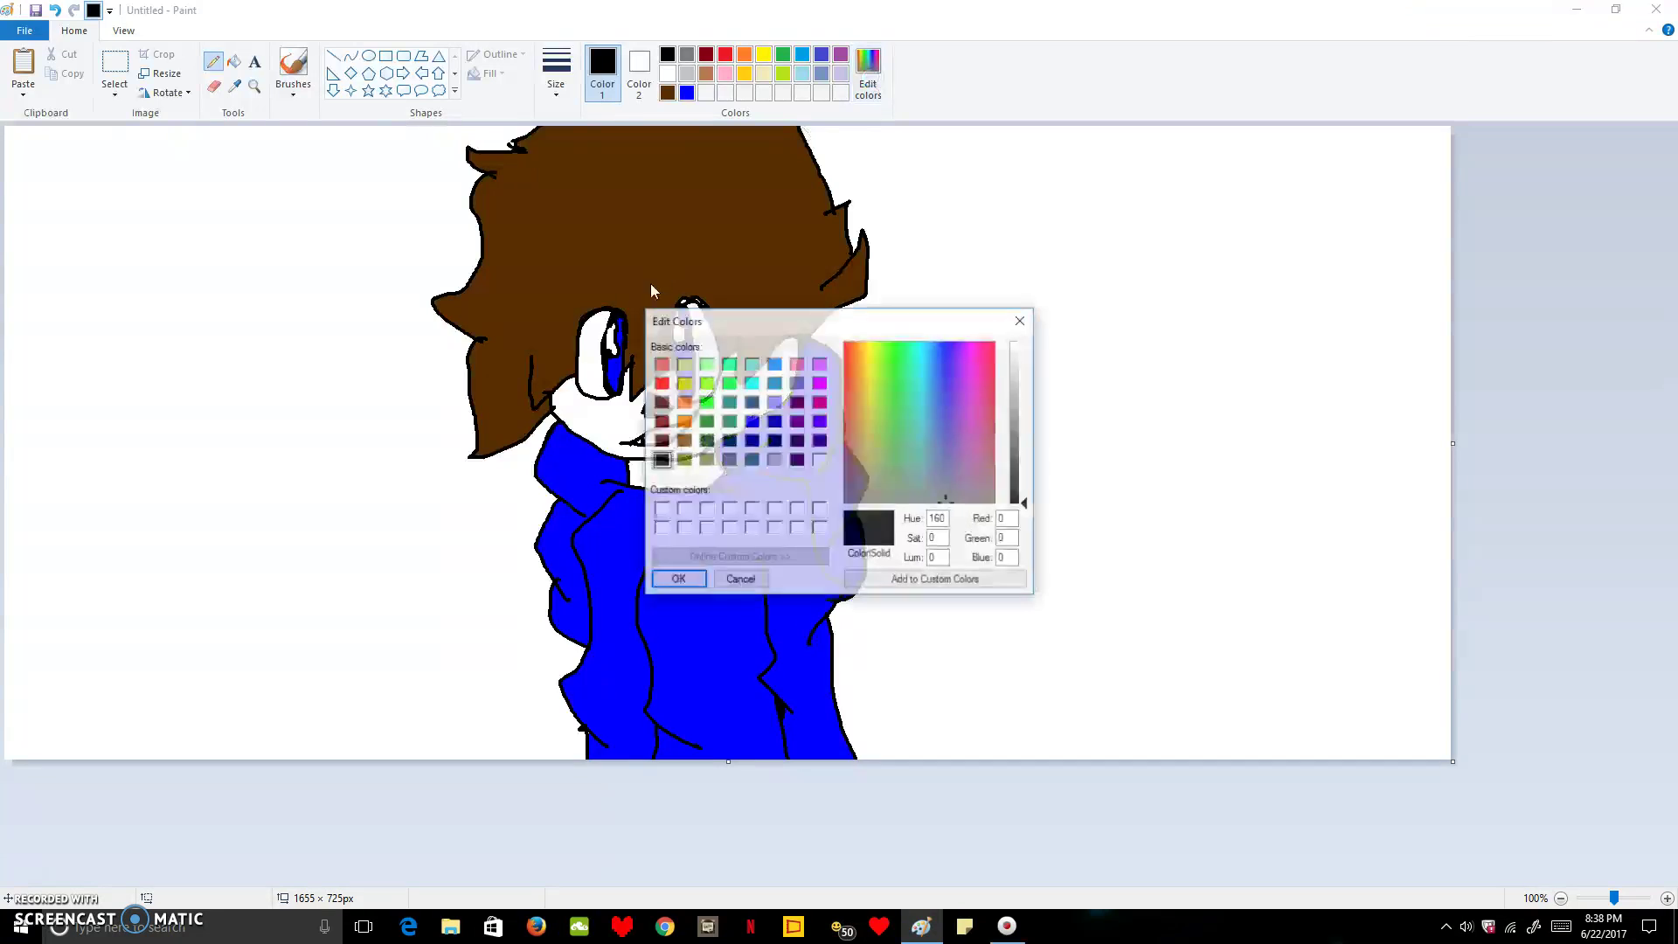
click(684, 420)
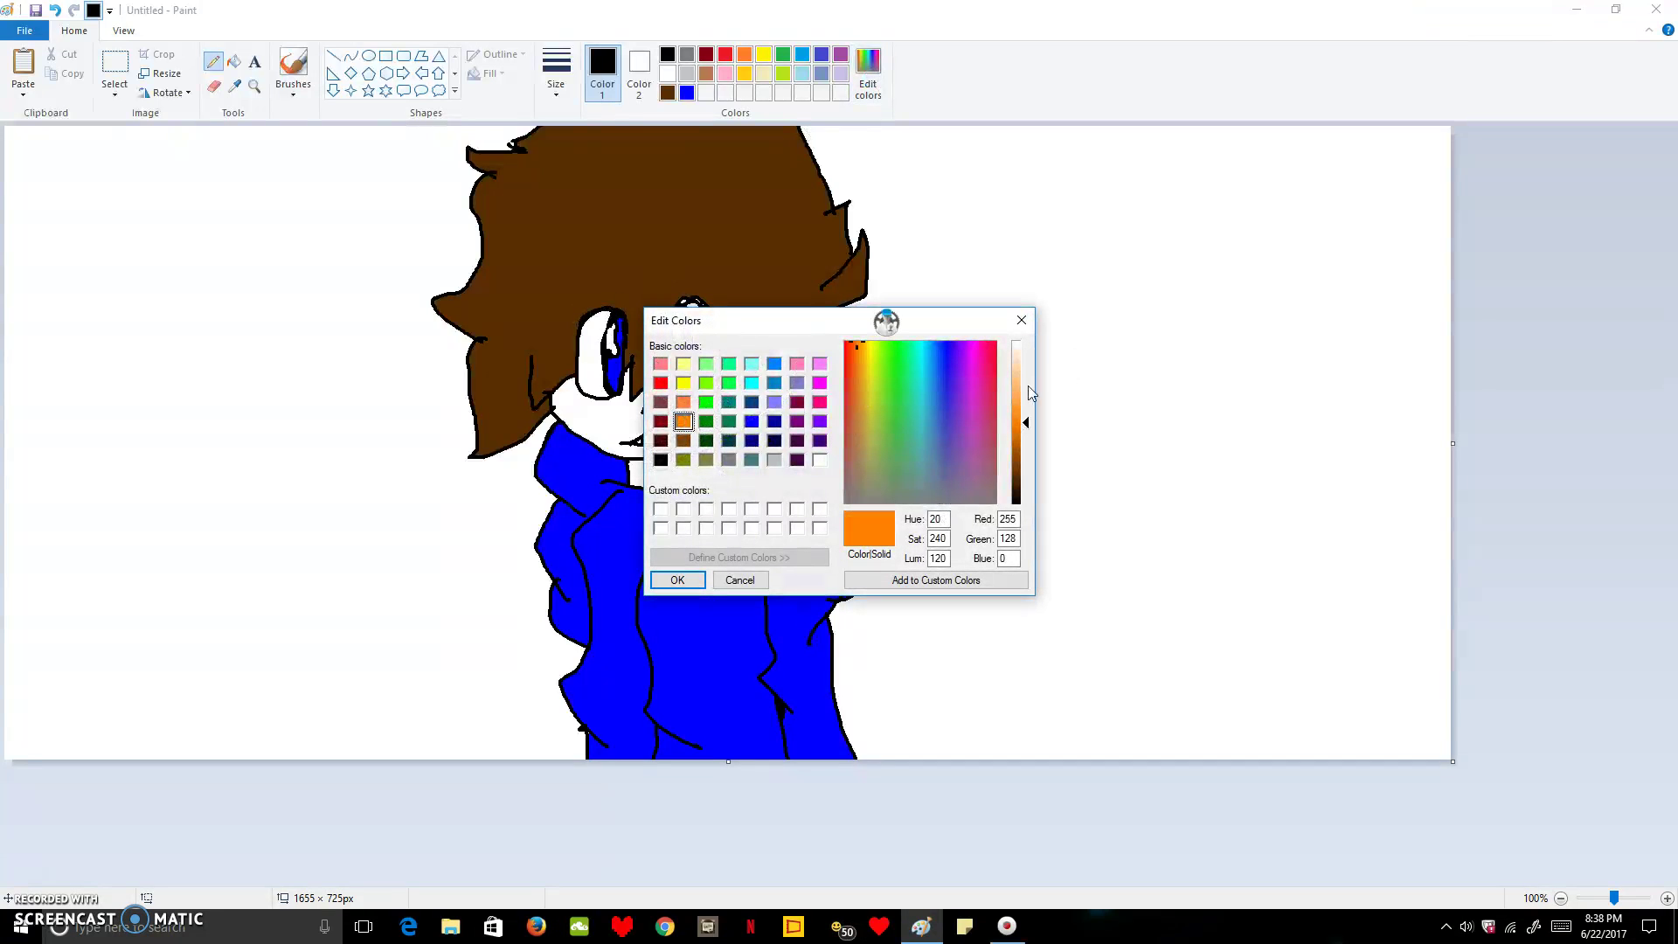
drag(1018, 399, 1020, 407)
click(678, 581)
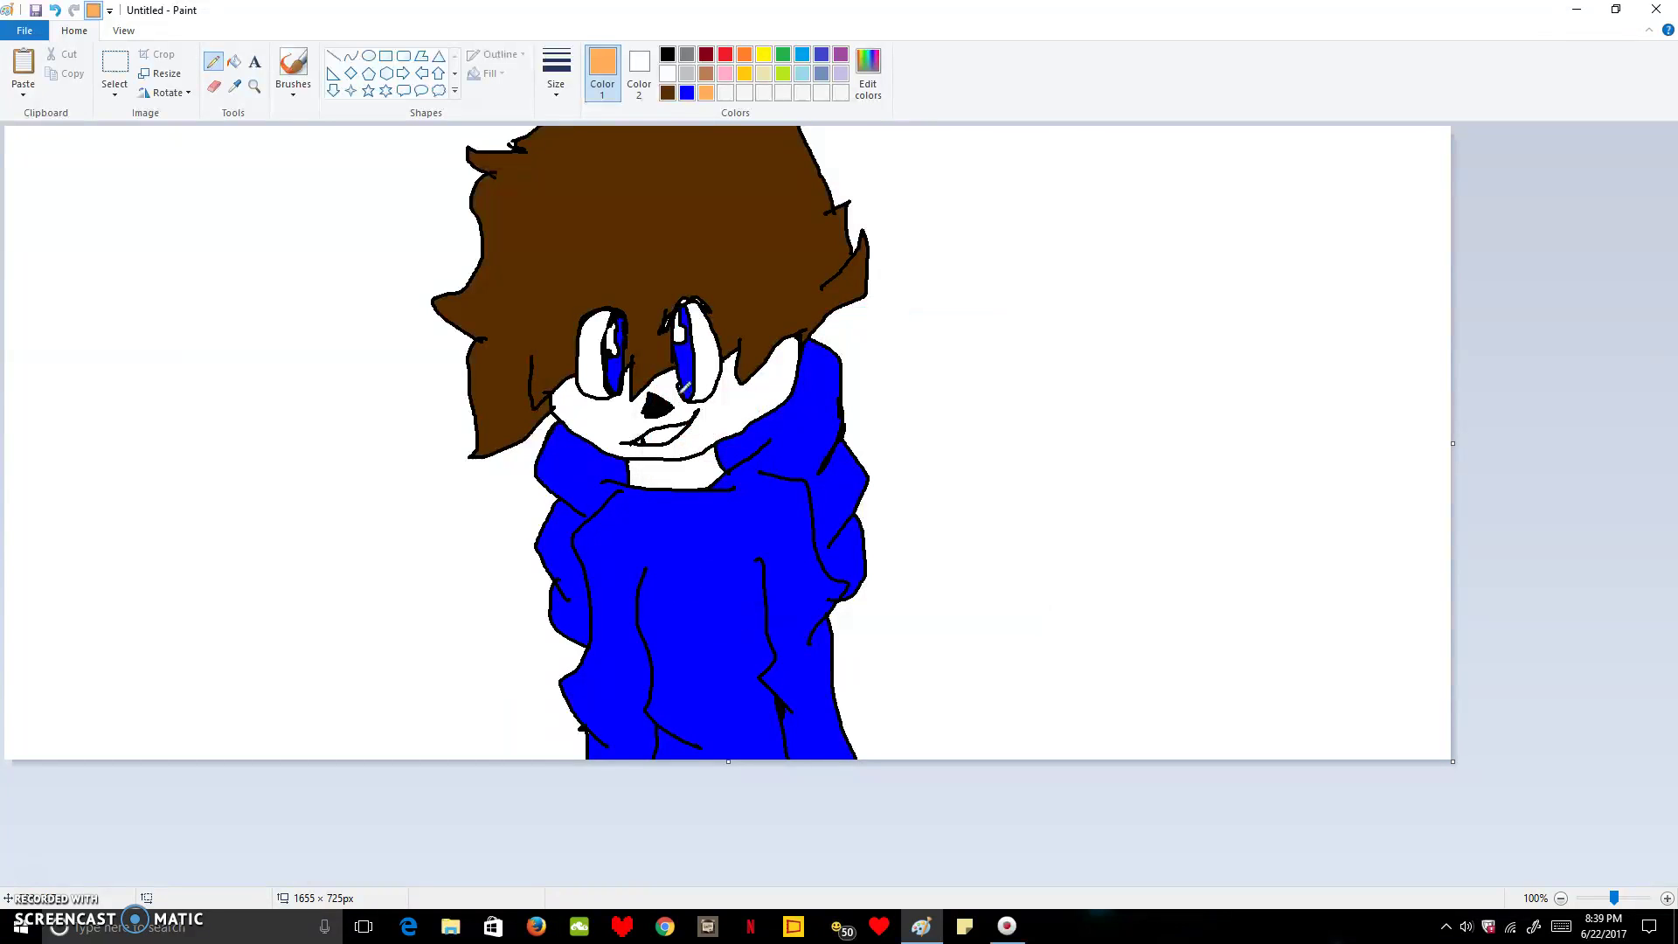
click(233, 61)
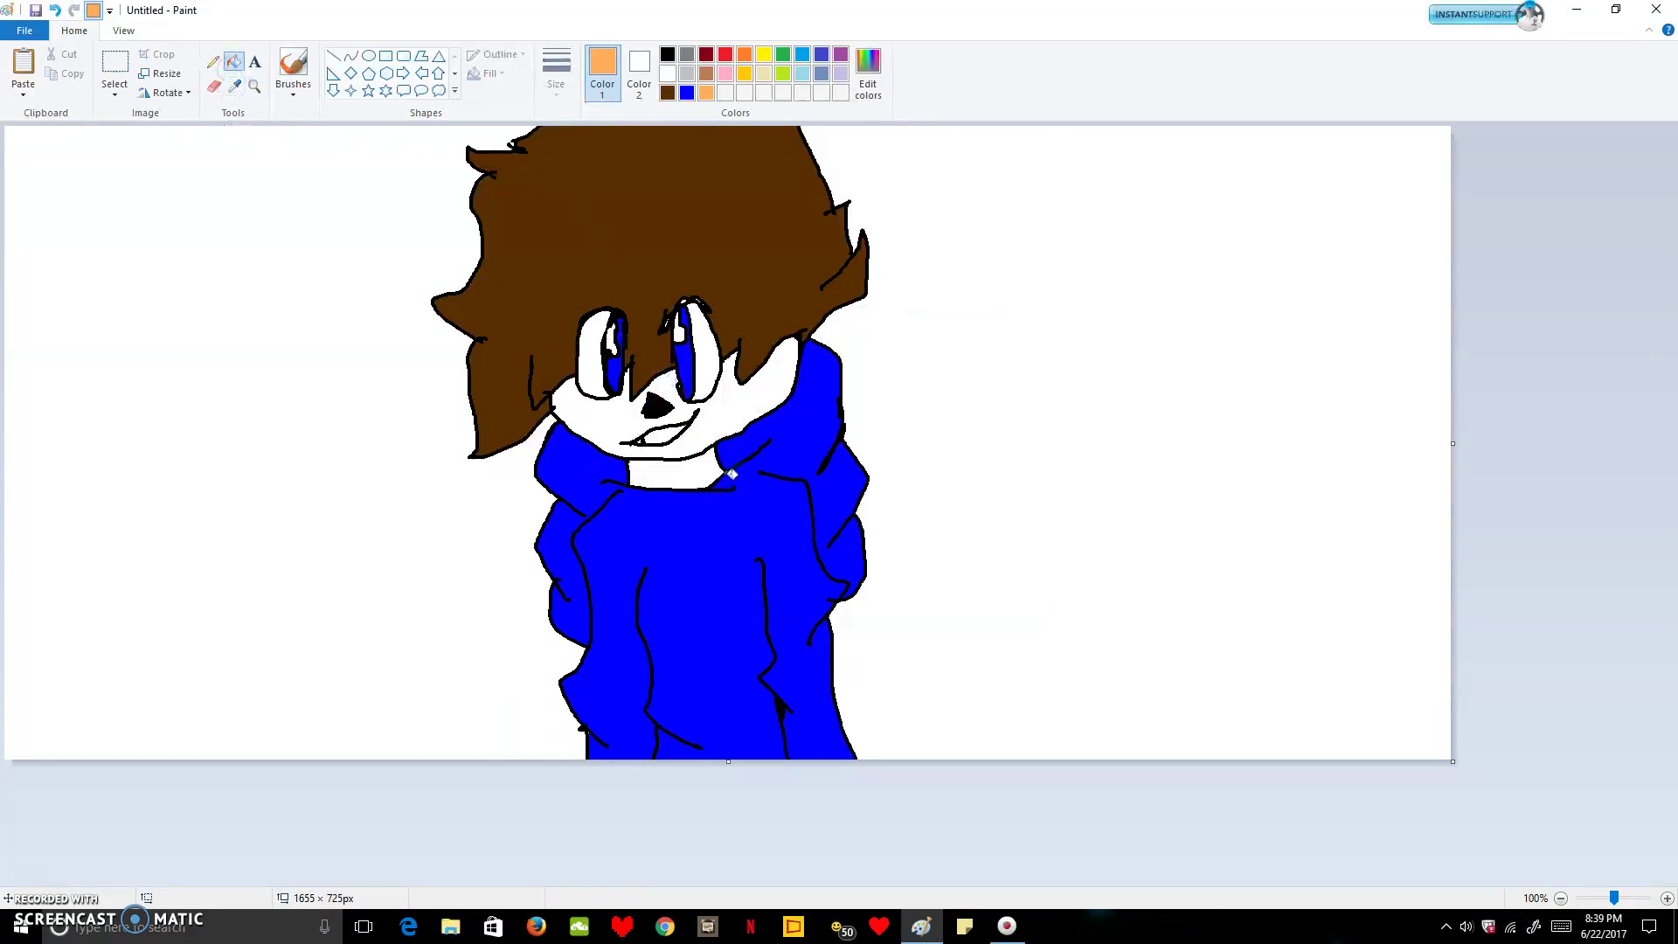
click(638, 450)
click(666, 489)
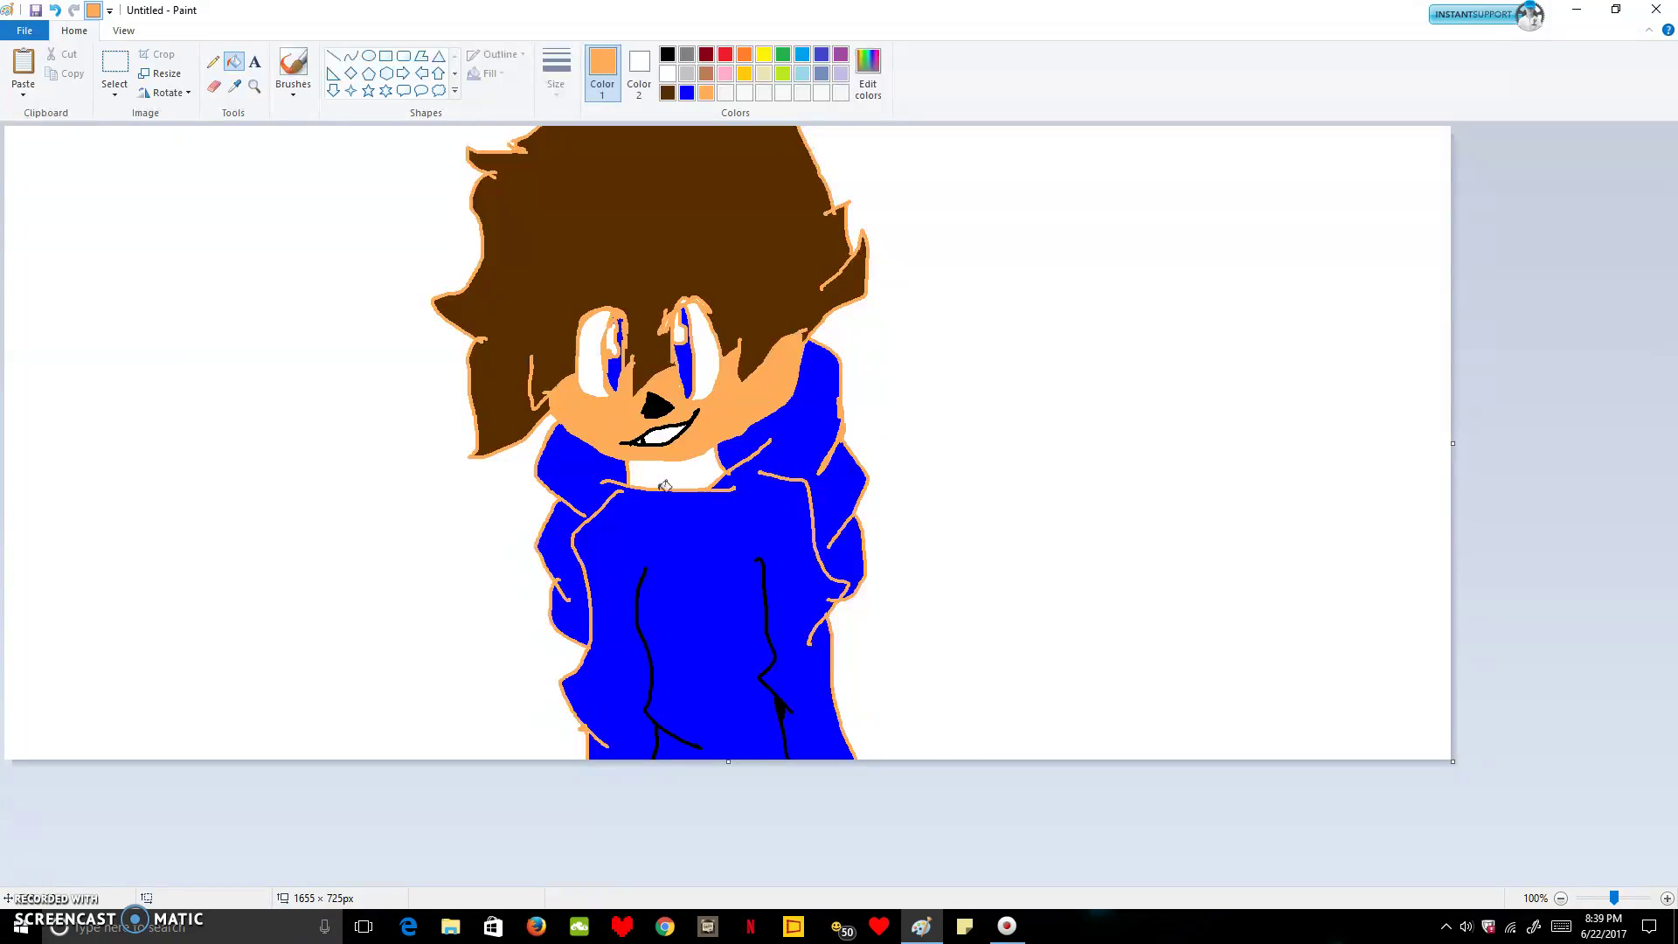
key(ctrl+z)
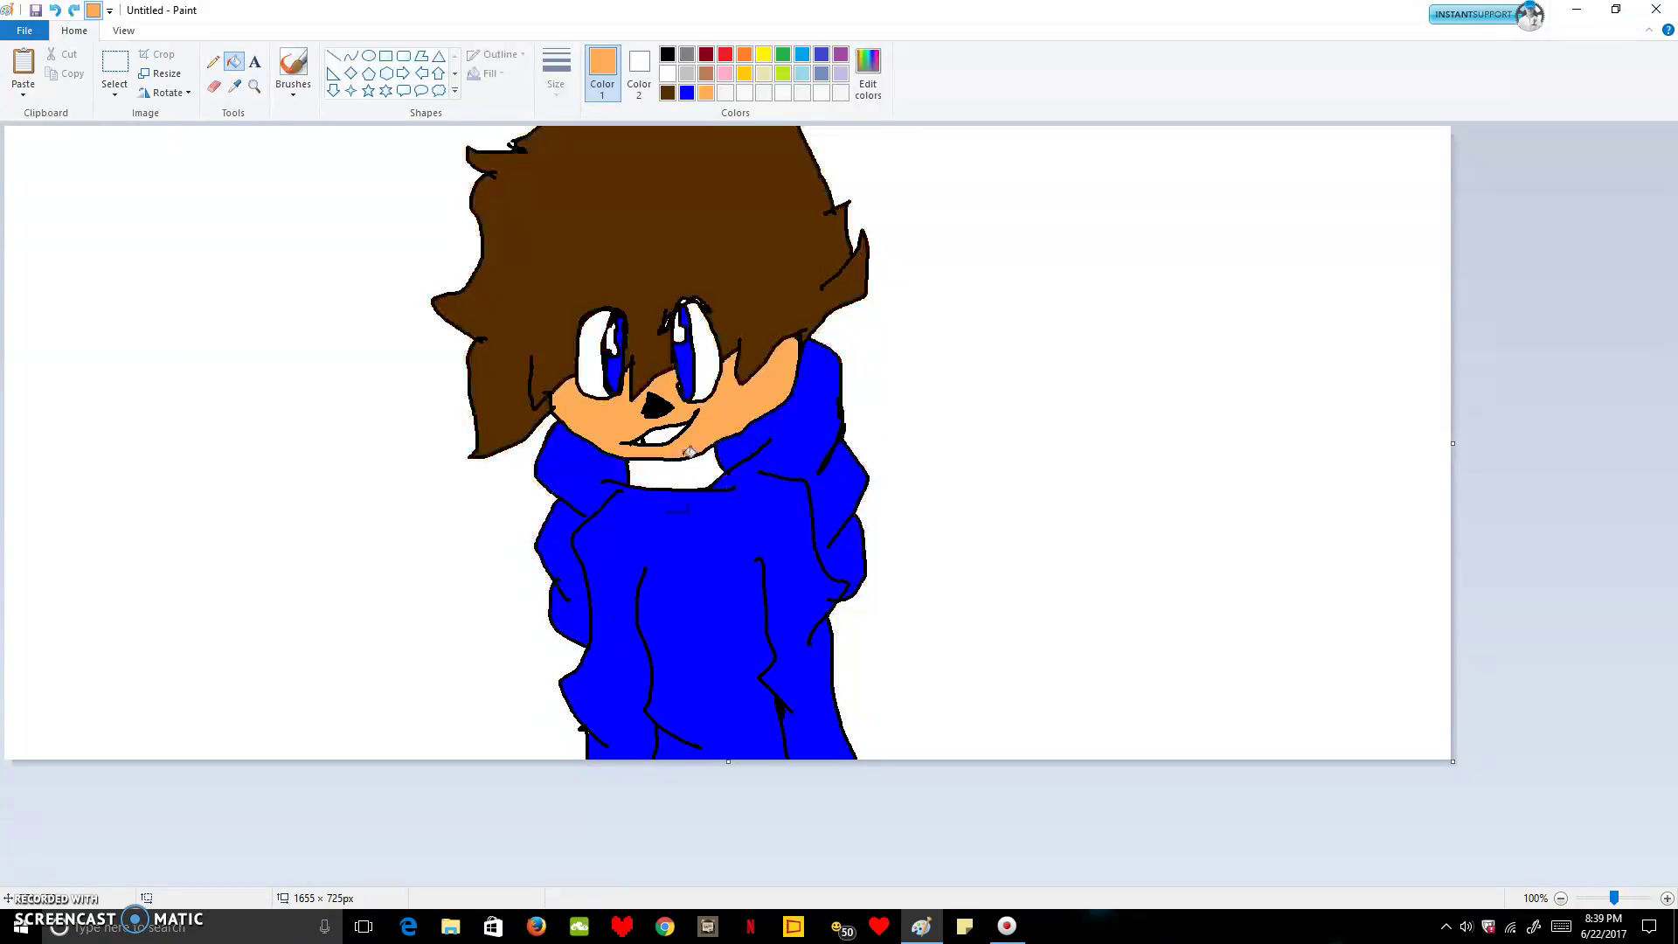
click(686, 474)
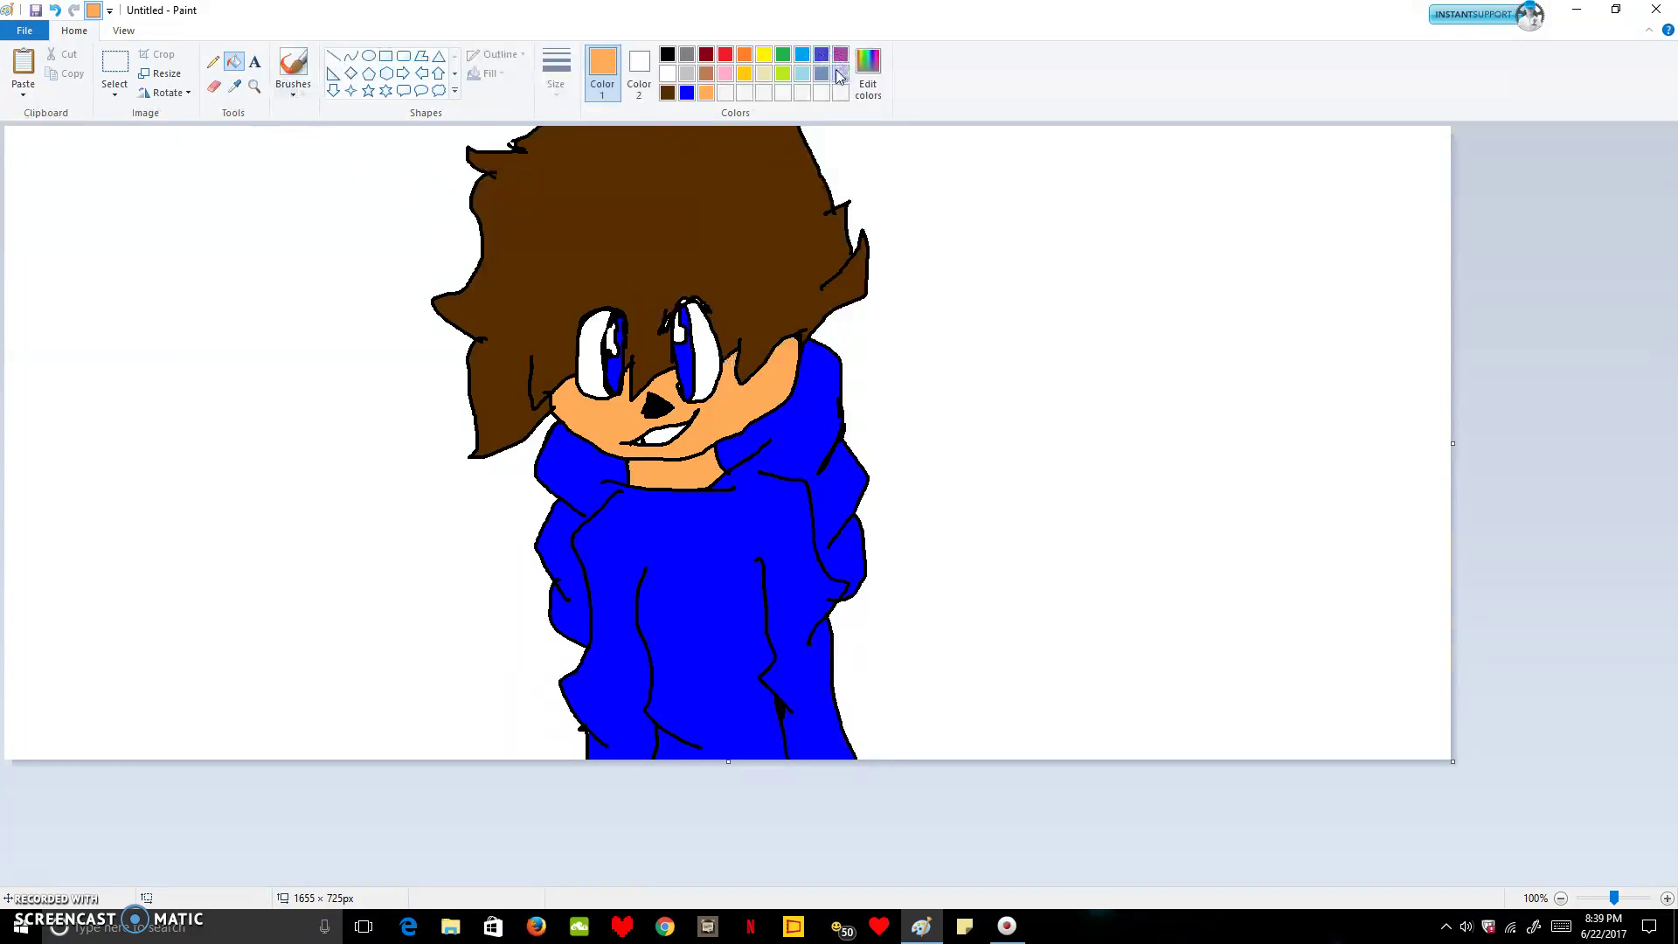
- Choose the cyan basic colour and fill the background on both sides of the character with it
click(869, 63)
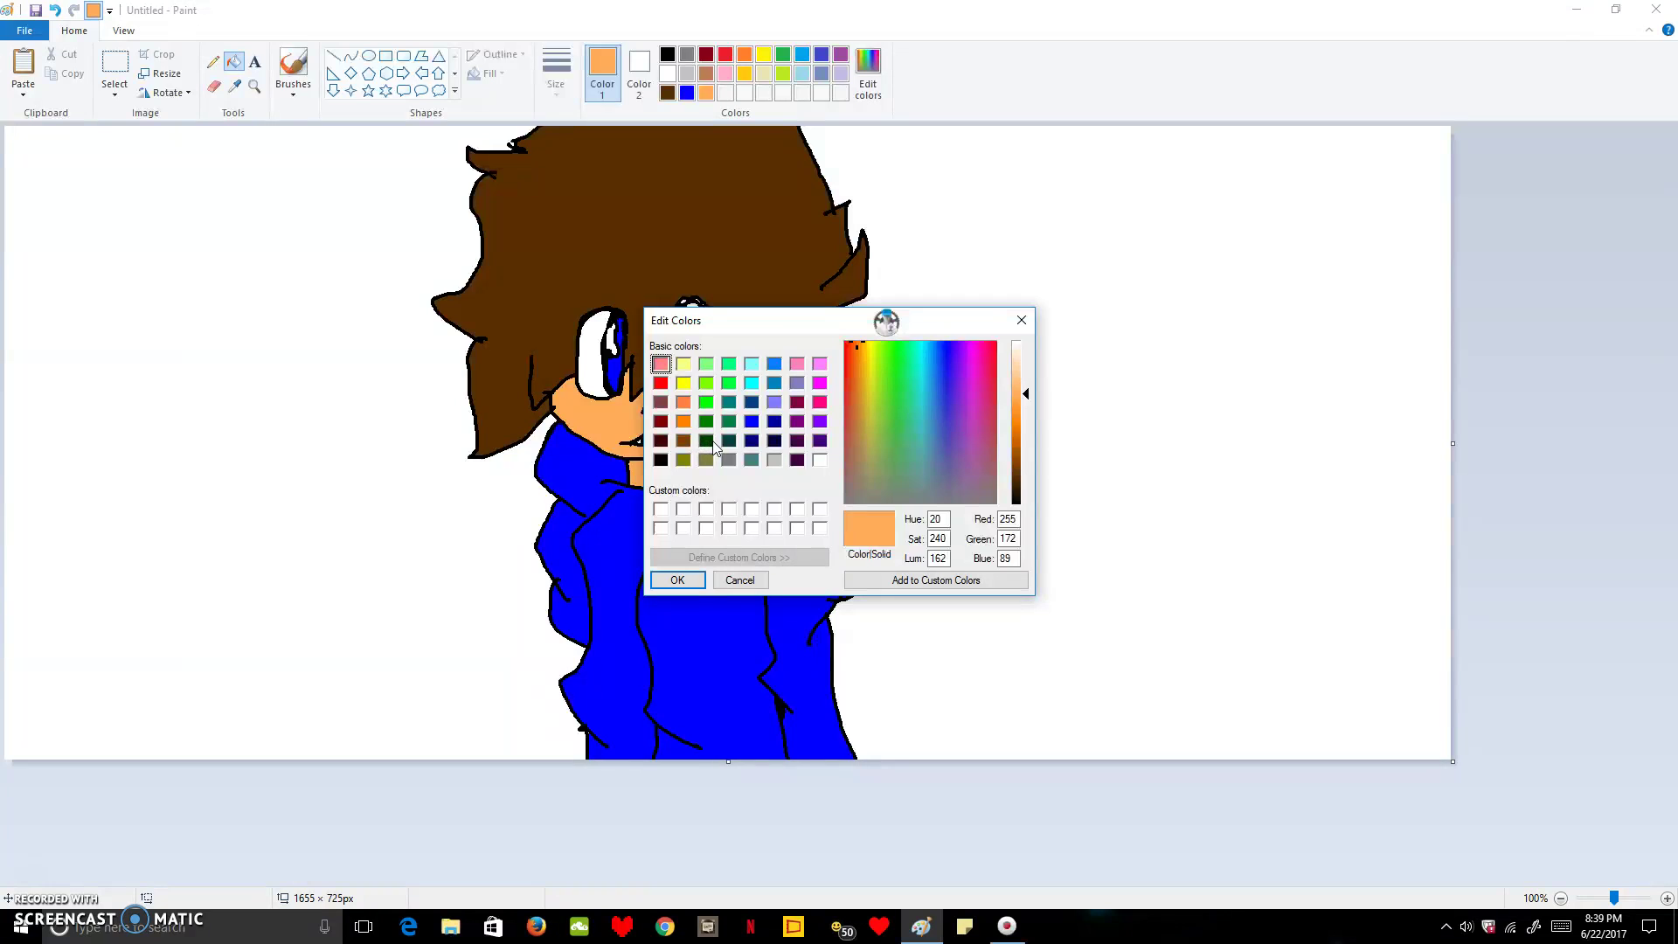
click(751, 383)
click(677, 580)
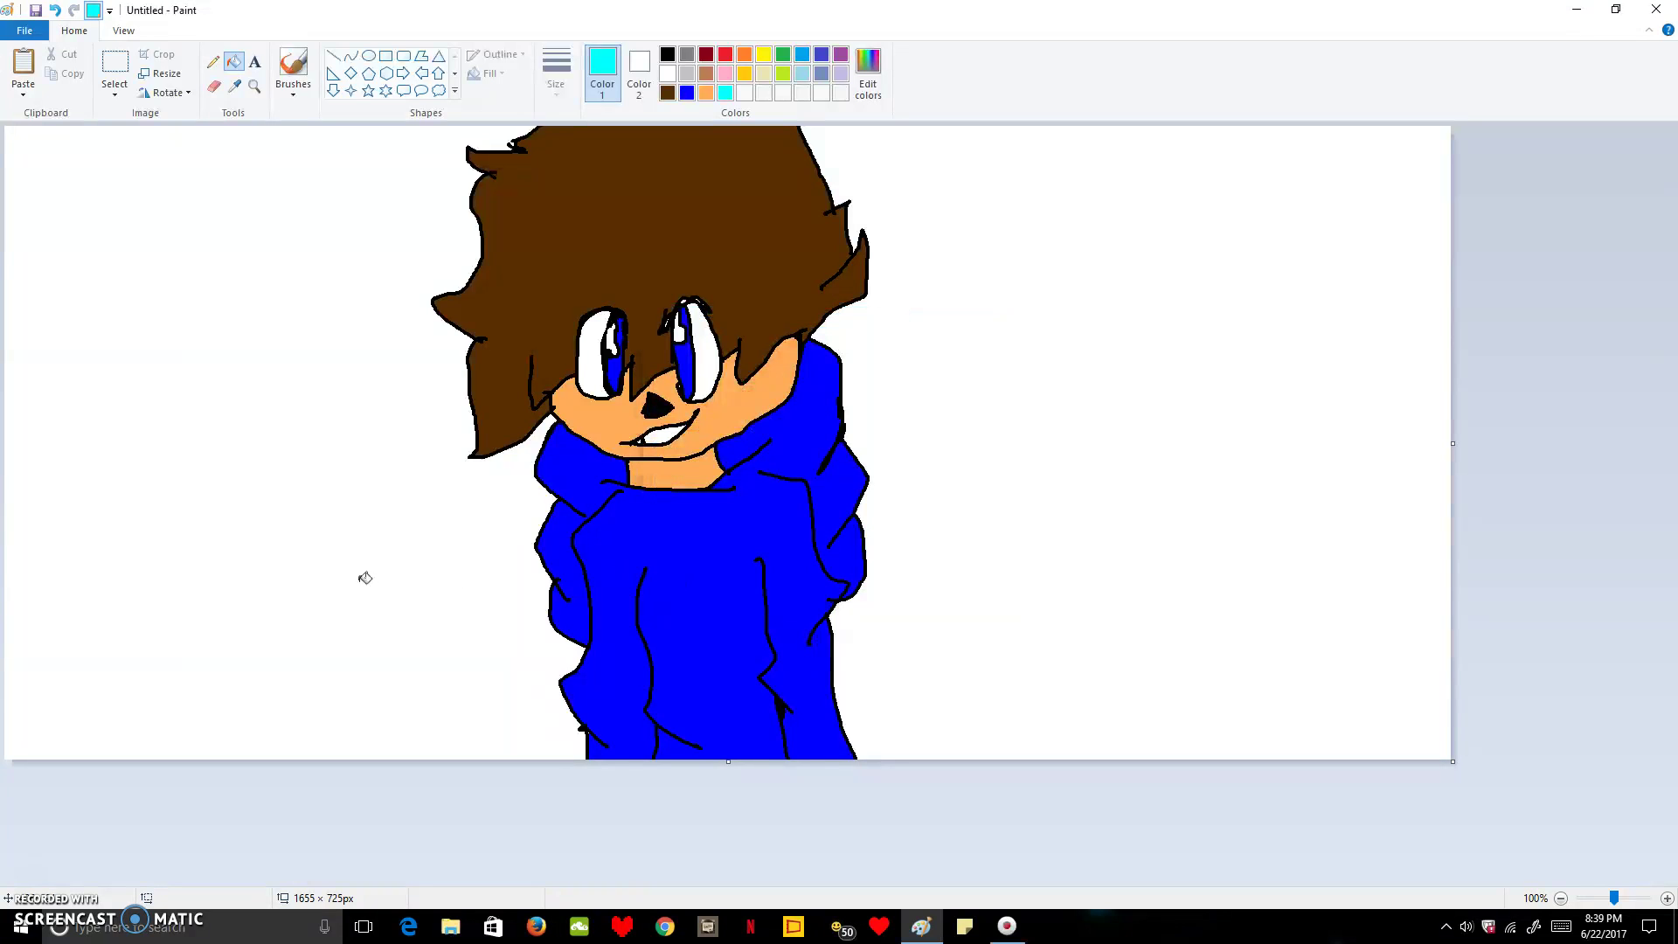
click(365, 578)
click(986, 367)
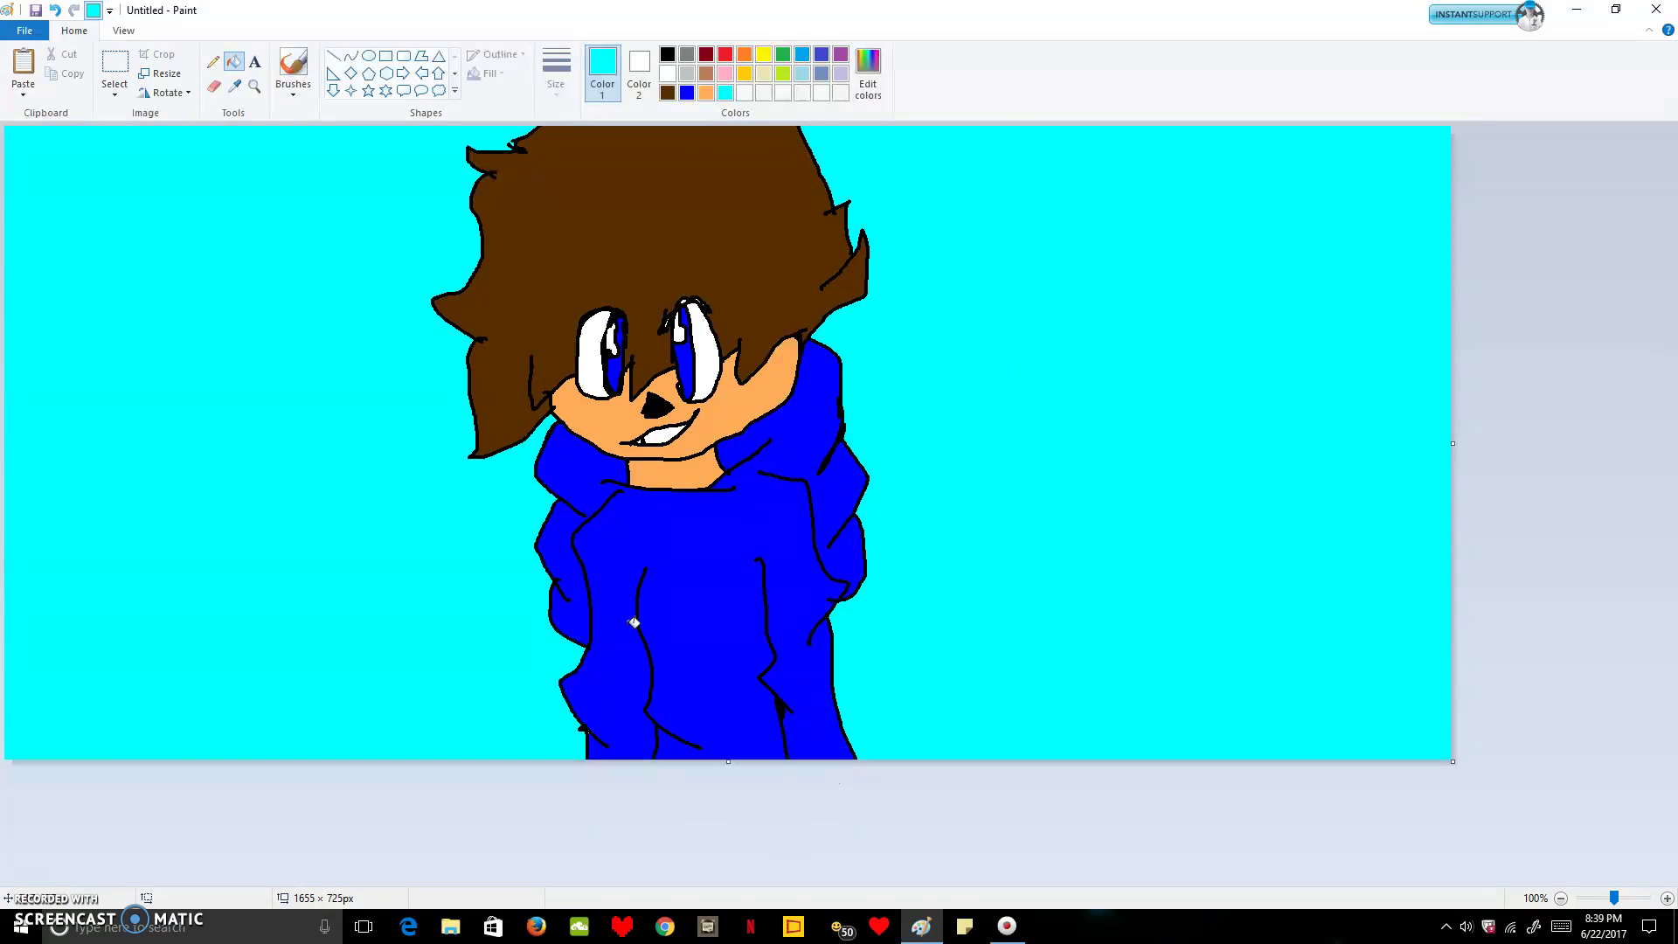
- Sign the drawing with the thinnest pencil in bright blue on the background just above the hair's upper outer spike
click(687, 93)
click(254, 86)
click(406, 135)
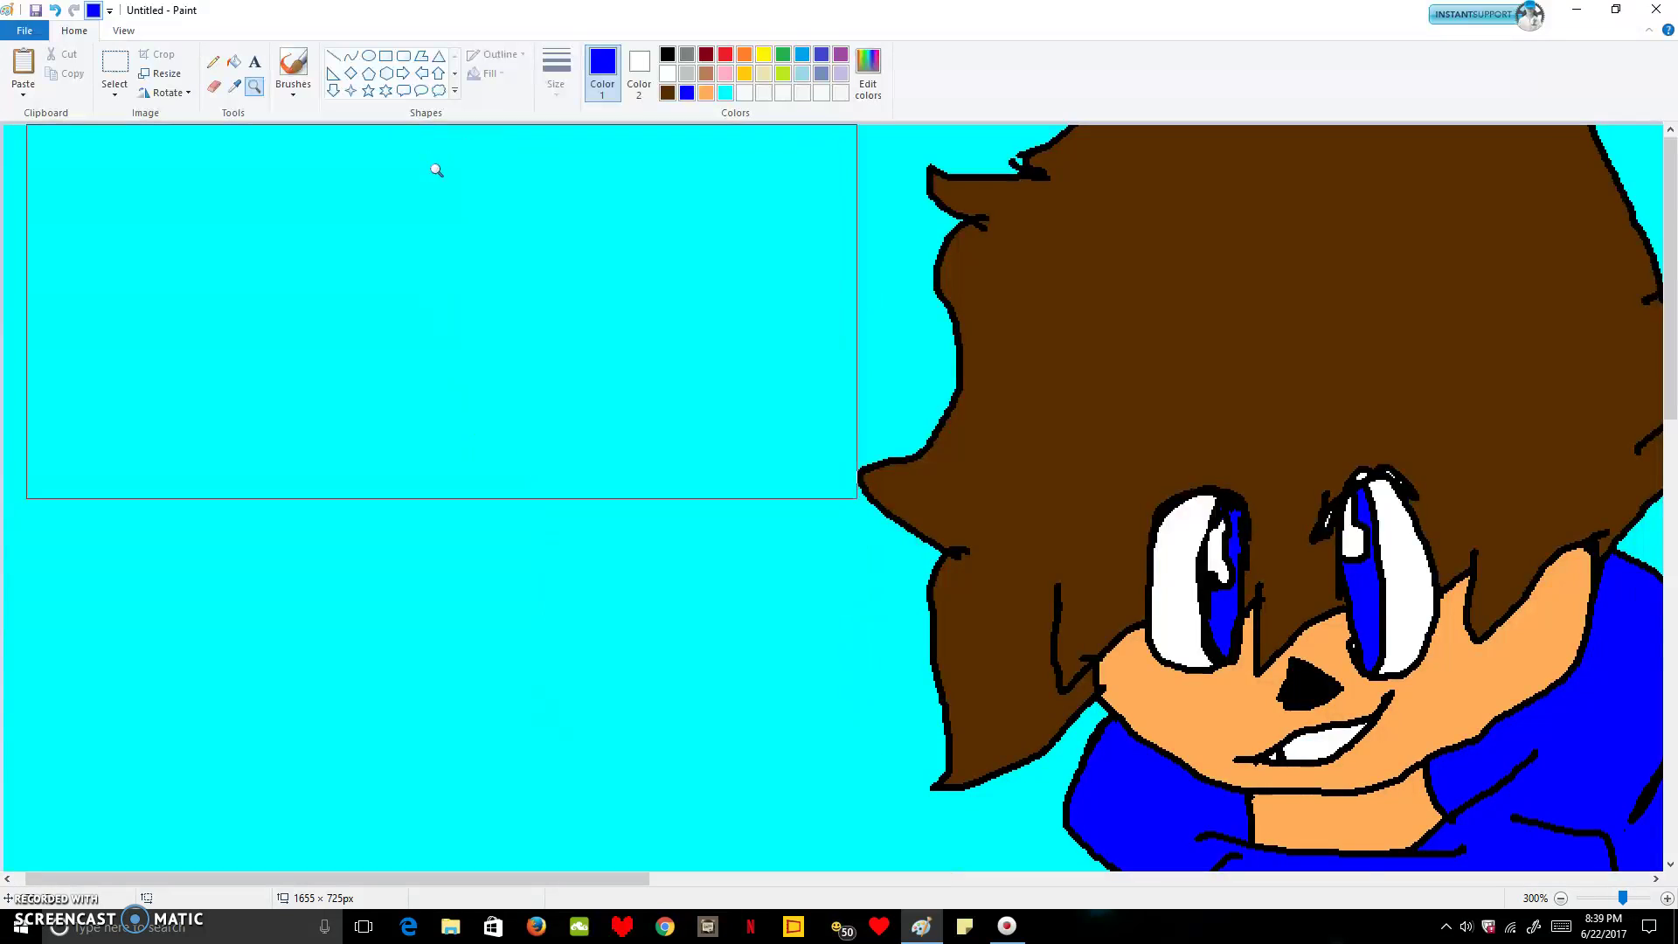
click(1319, 180)
click(892, 186)
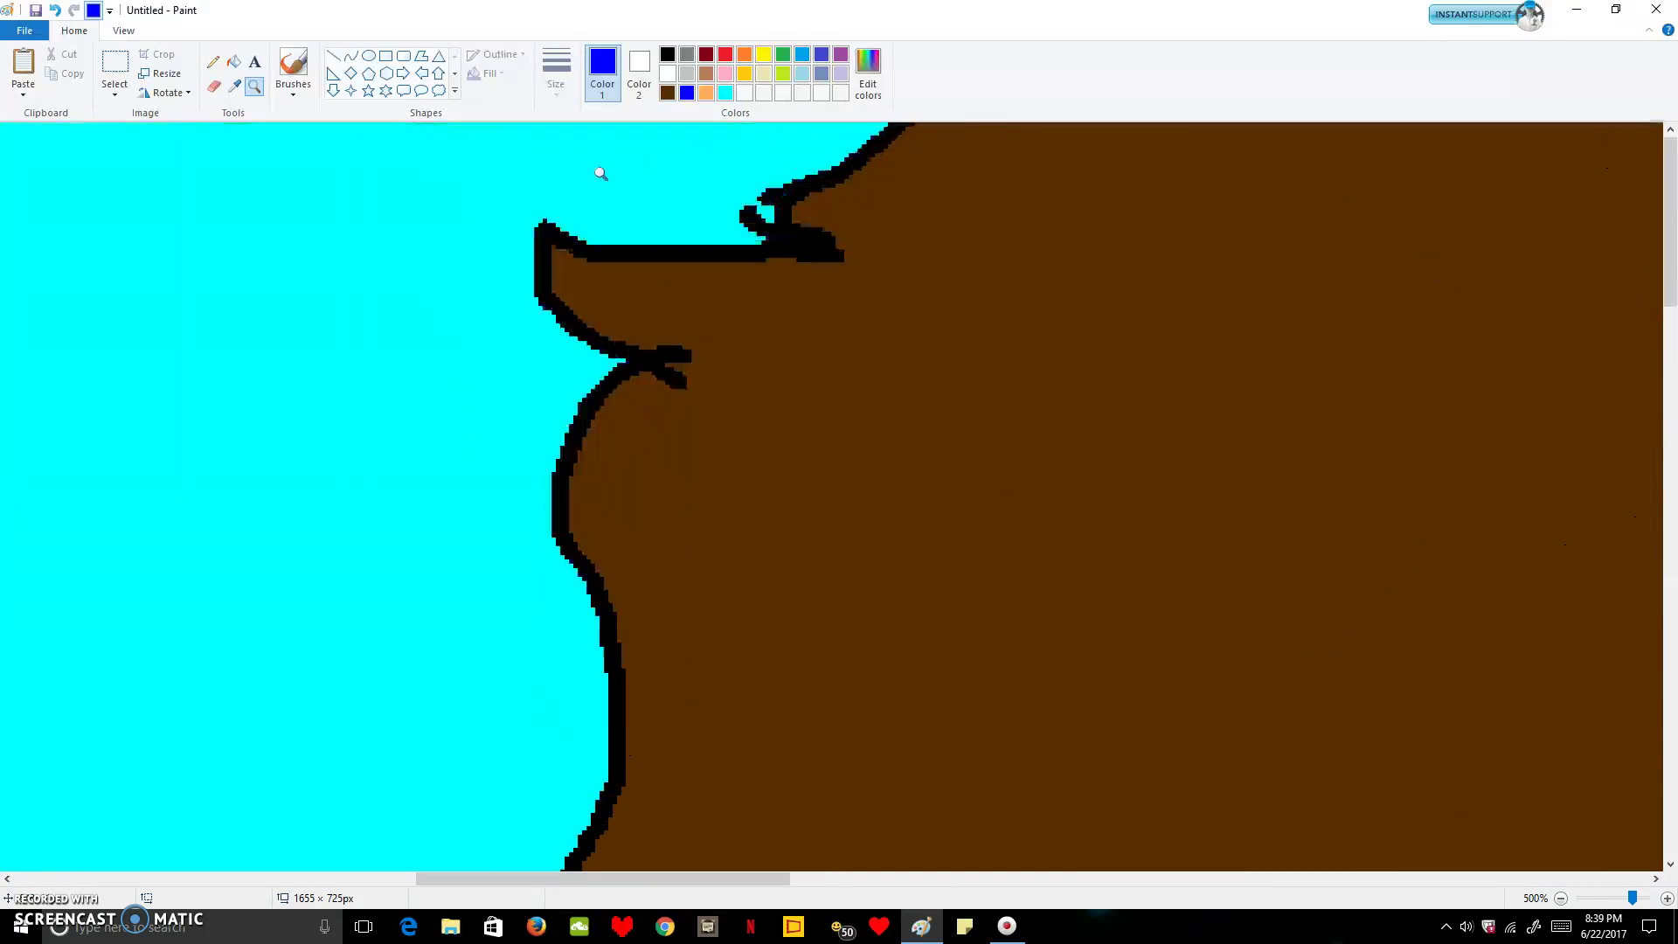
click(656, 155)
click(460, 221)
click(451, 202)
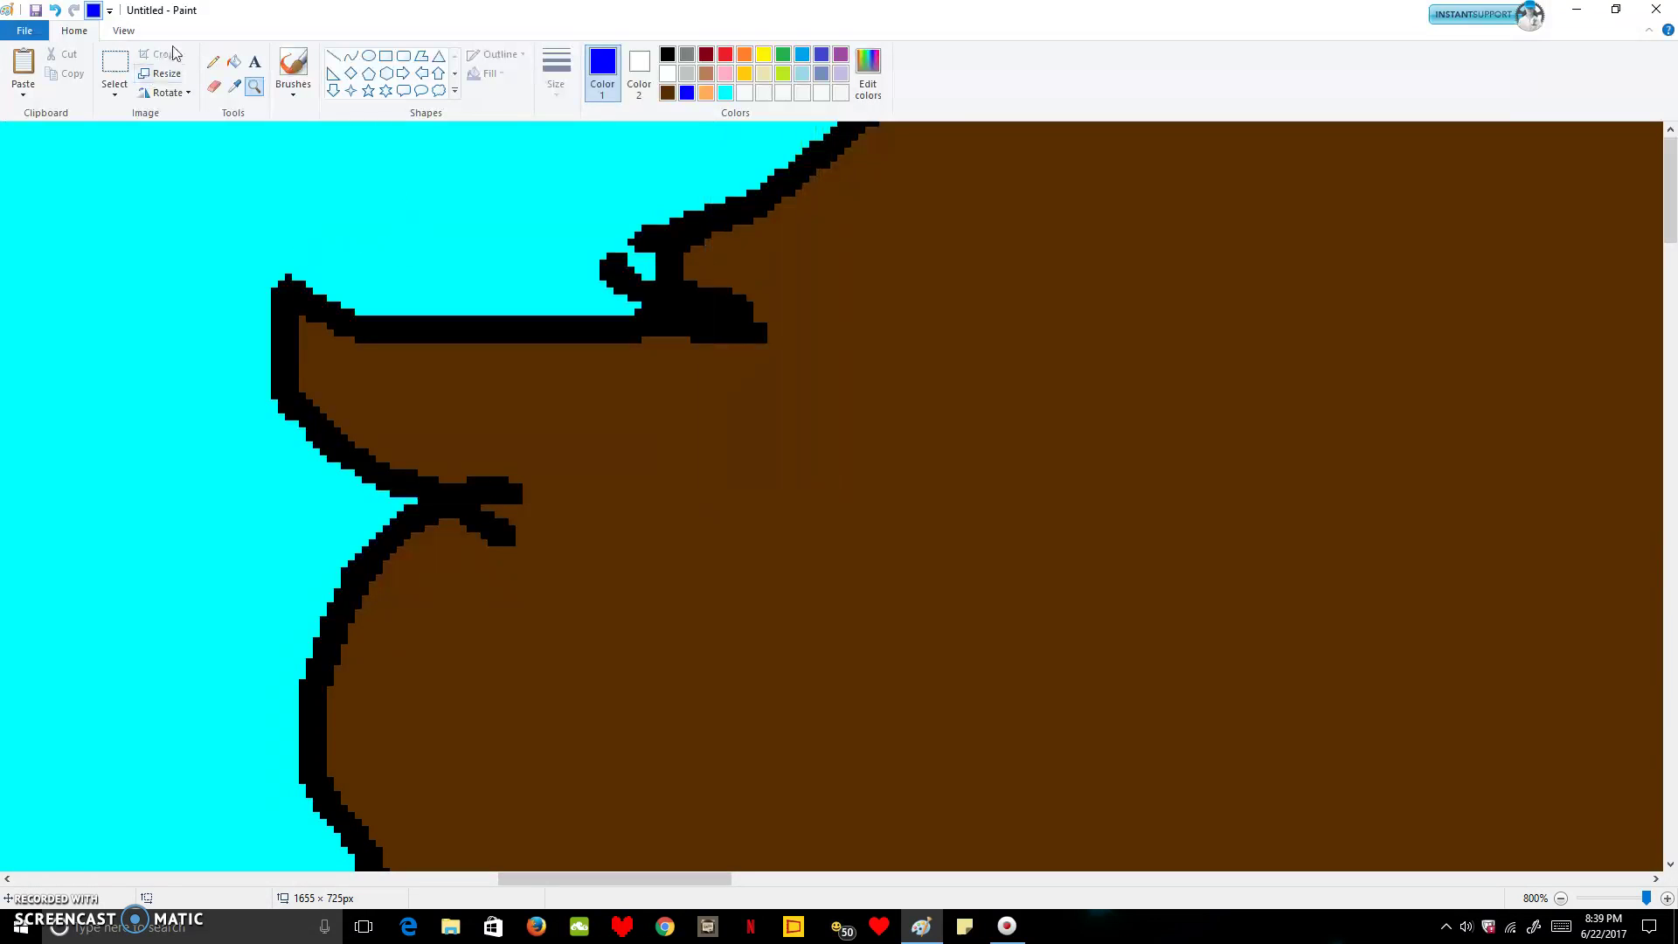
click(213, 63)
click(556, 74)
click(541, 123)
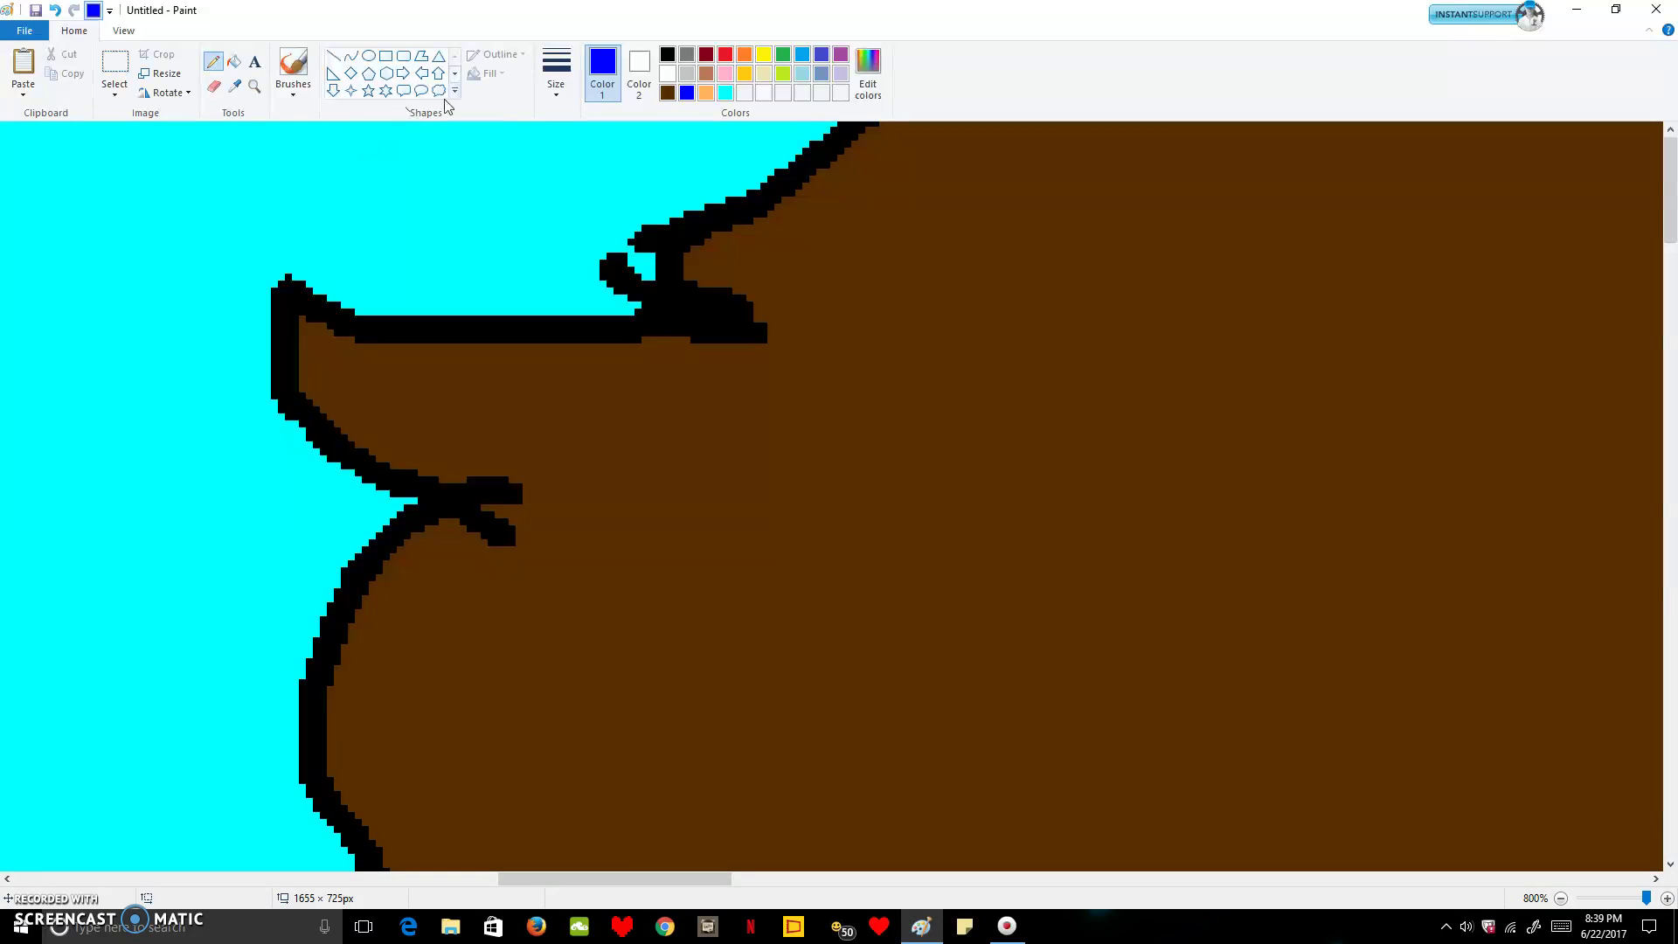
mouse_move(402, 192)
mouse_down()
mouse_move(409, 142)
mouse_move(444, 147)
mouse_move(456, 206)
mouse_move(434, 242)
mouse_move(390, 249)
mouse_move(425, 192)
mouse_move(478, 163)
mouse_move(507, 163)
mouse_move(517, 202)
mouse_move(573, 155)
mouse_move(573, 187)
mouse_move(594, 154)
mouse_move(617, 156)
mouse_move(608, 210)
mouse_move(657, 161)
mouse_move(410, 214)
mouse_move(718, 71)
mouse_up()
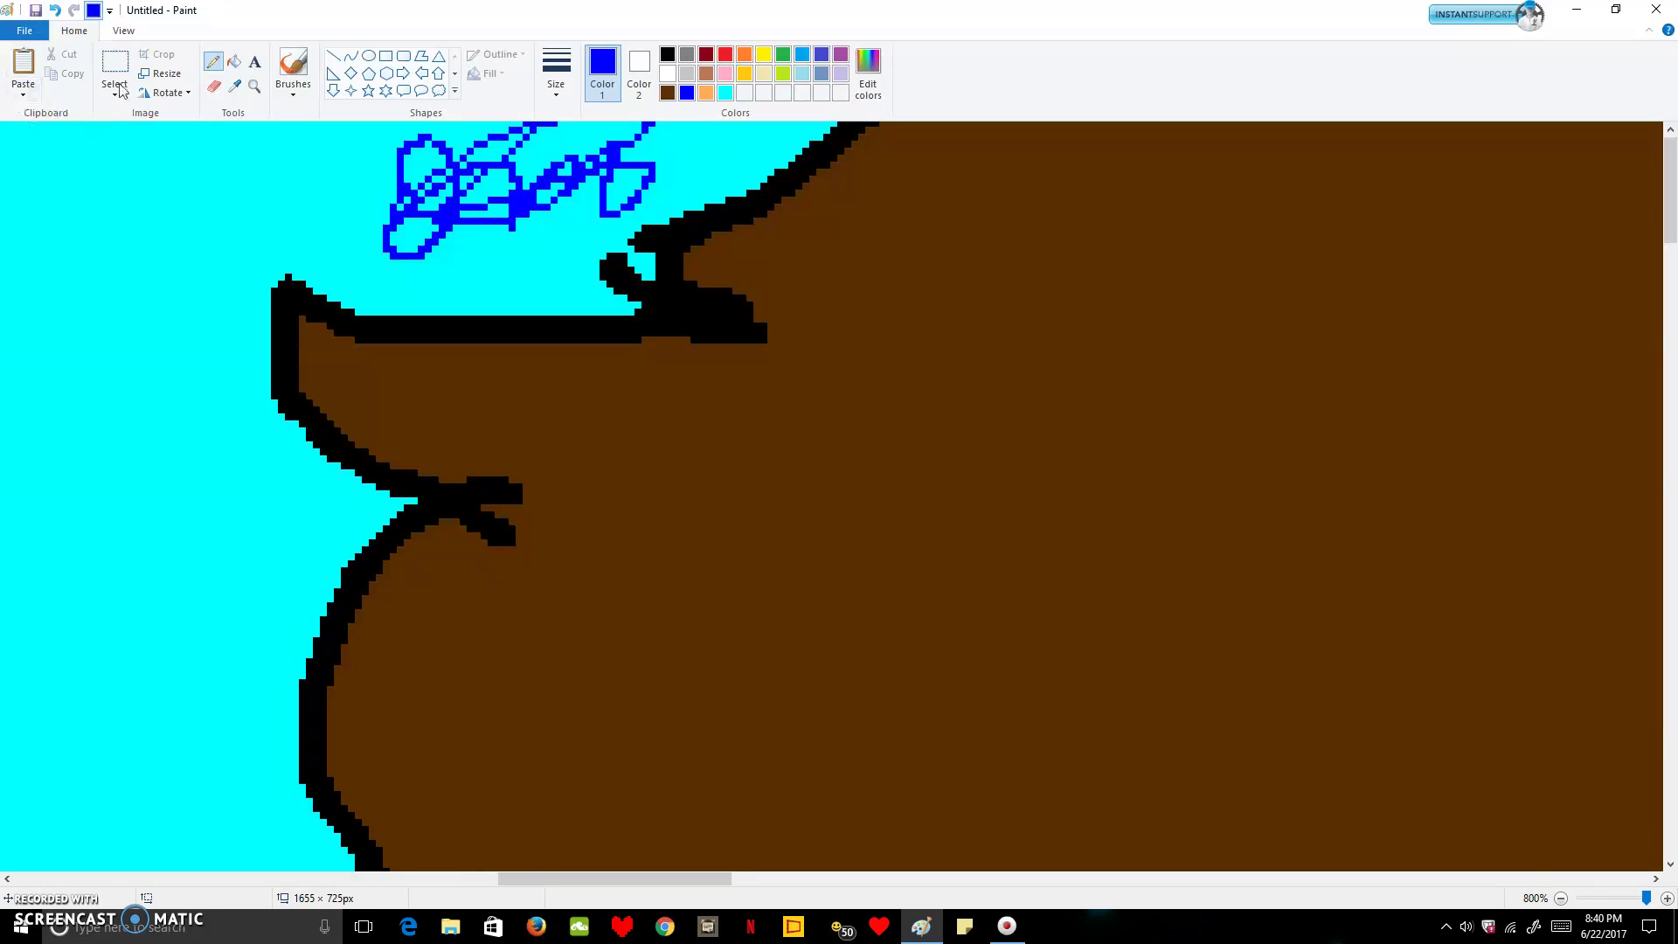
click(553, 86)
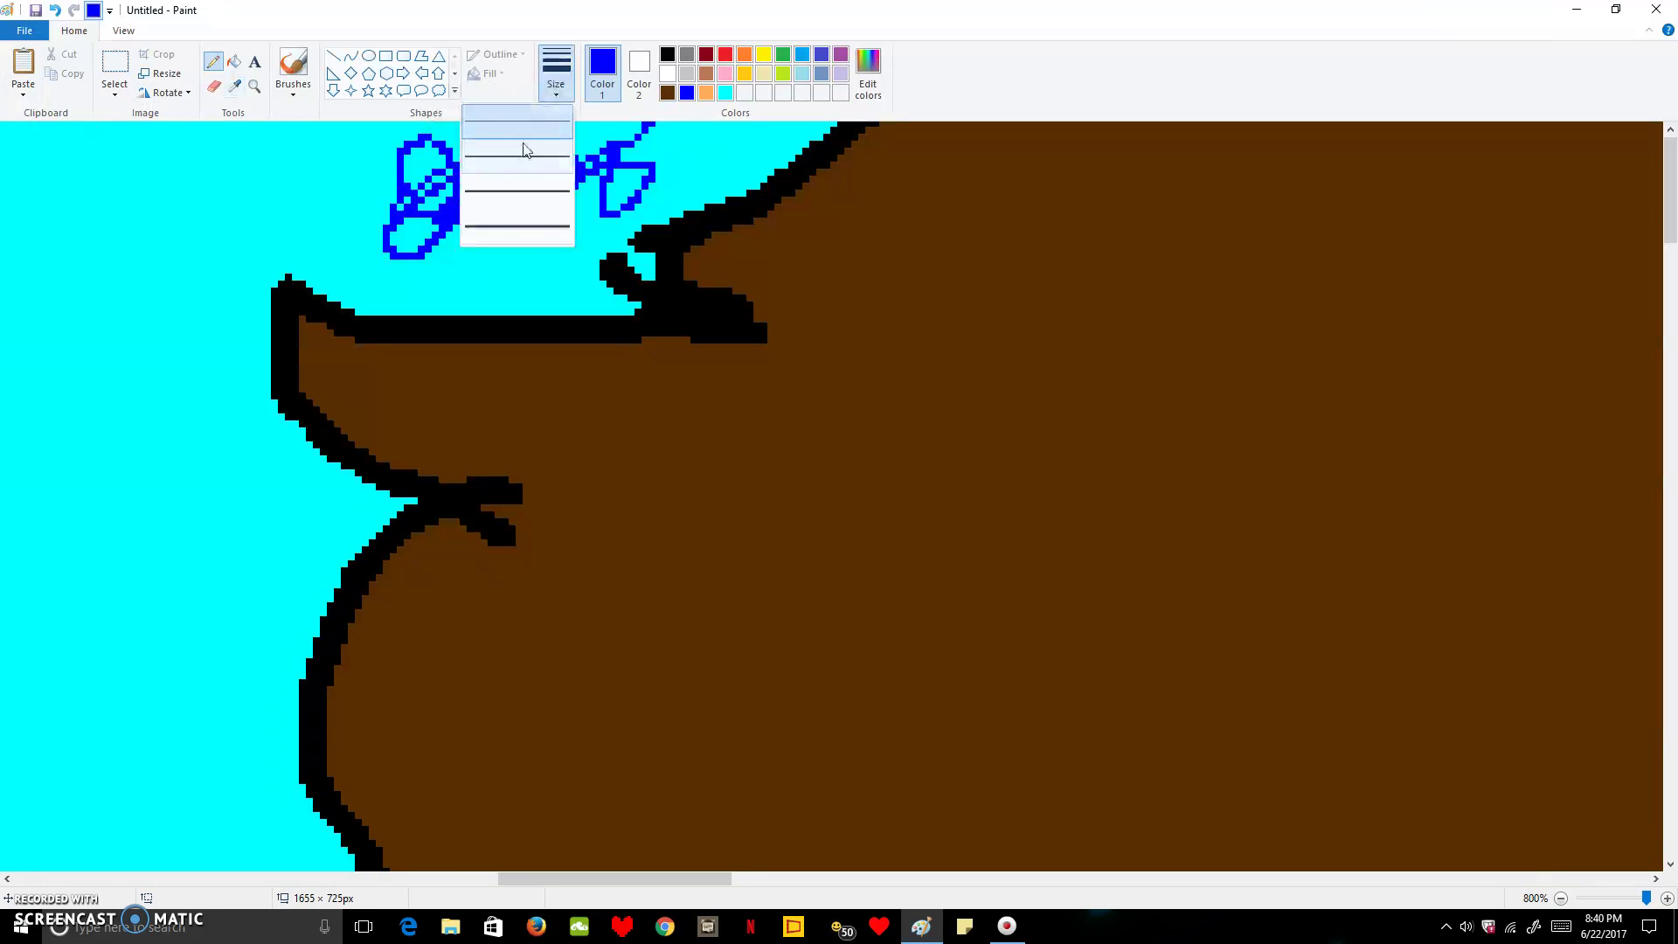
click(516, 228)
drag(516, 223, 551, 127)
drag(138, 238, 157, 273)
key(ctrl+z)
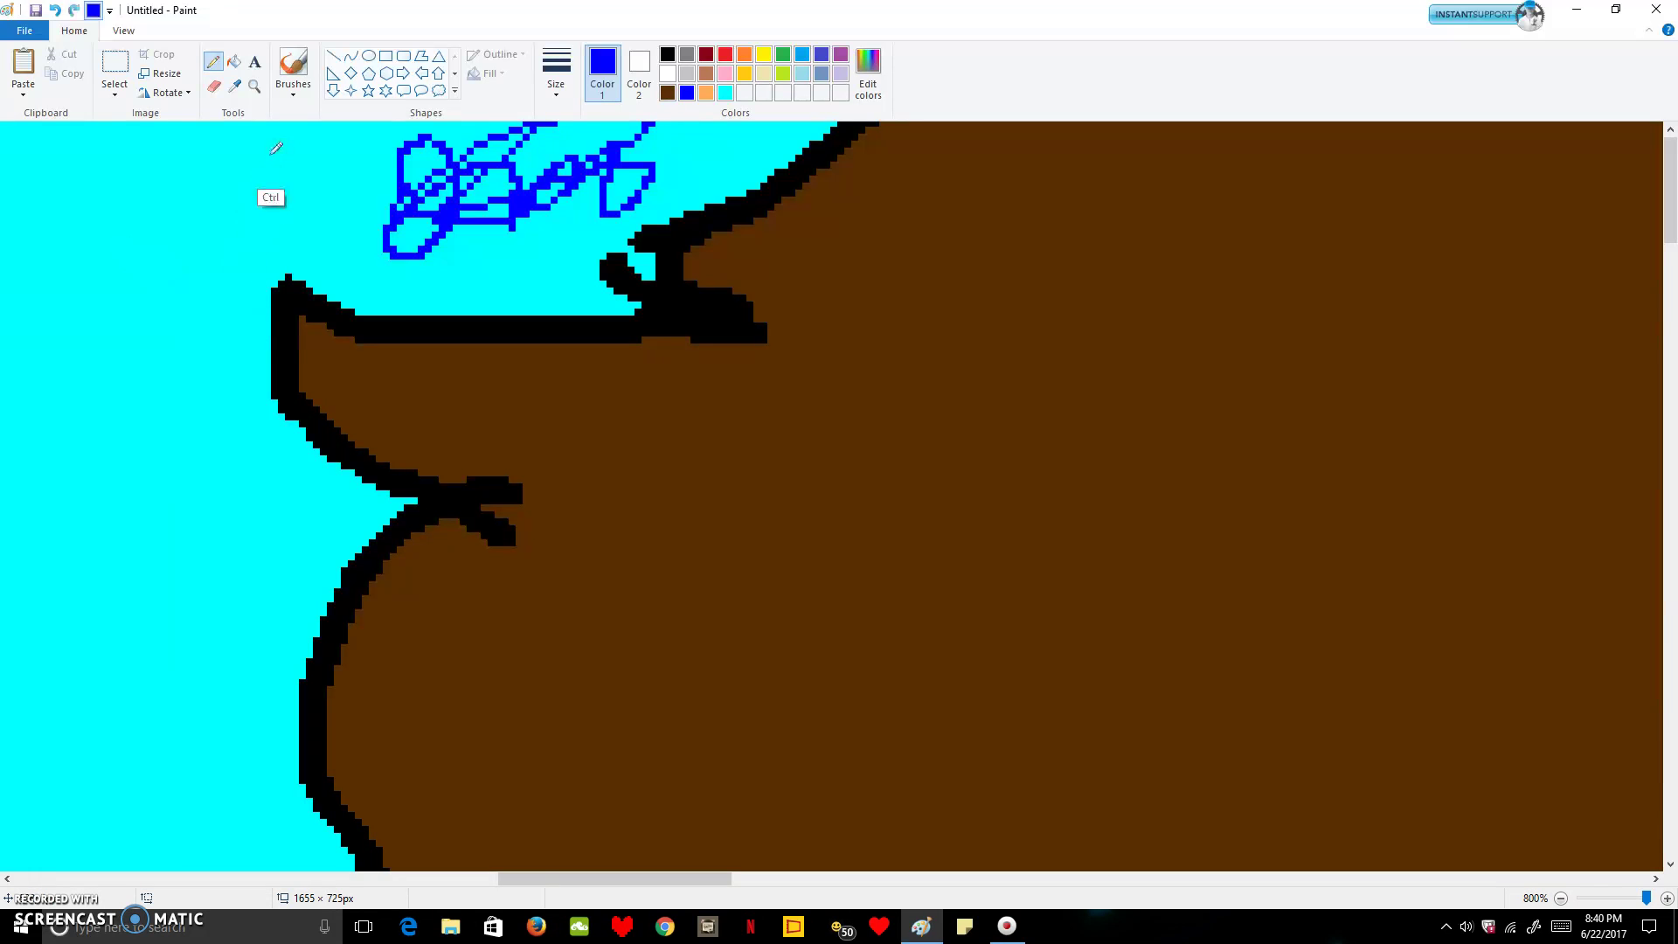
- Place a wide, one-line text box on the cyan background beside the lower end of the character's hair
click(254, 85)
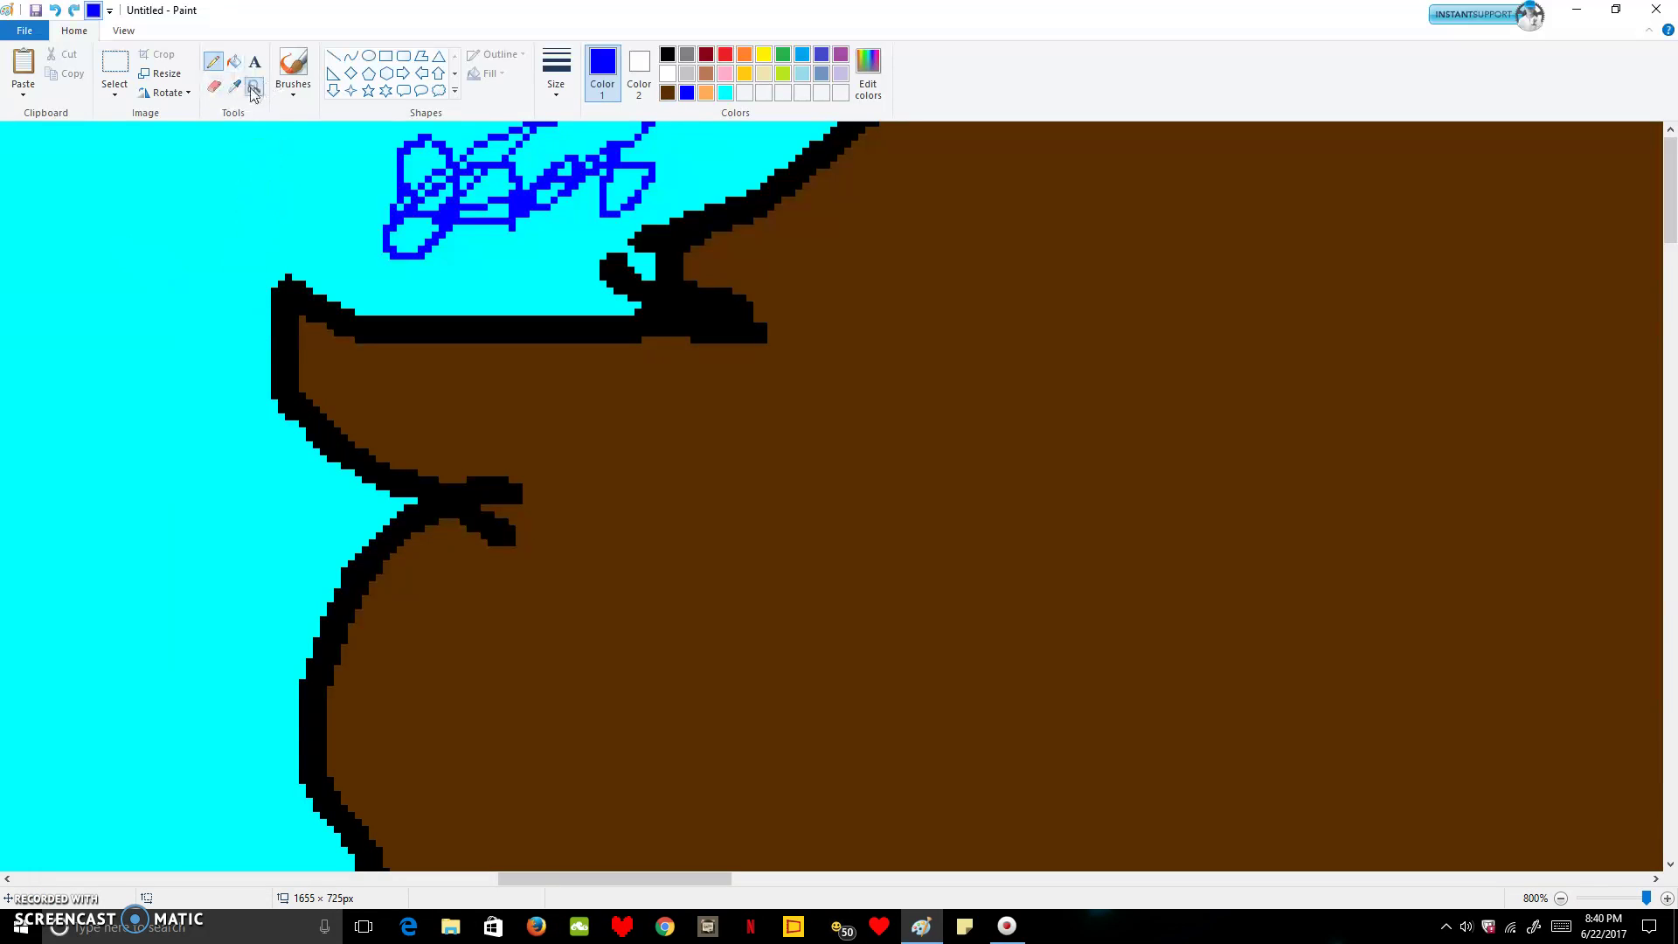
right_click(293, 220)
right_click(263, 248)
right_click(262, 248)
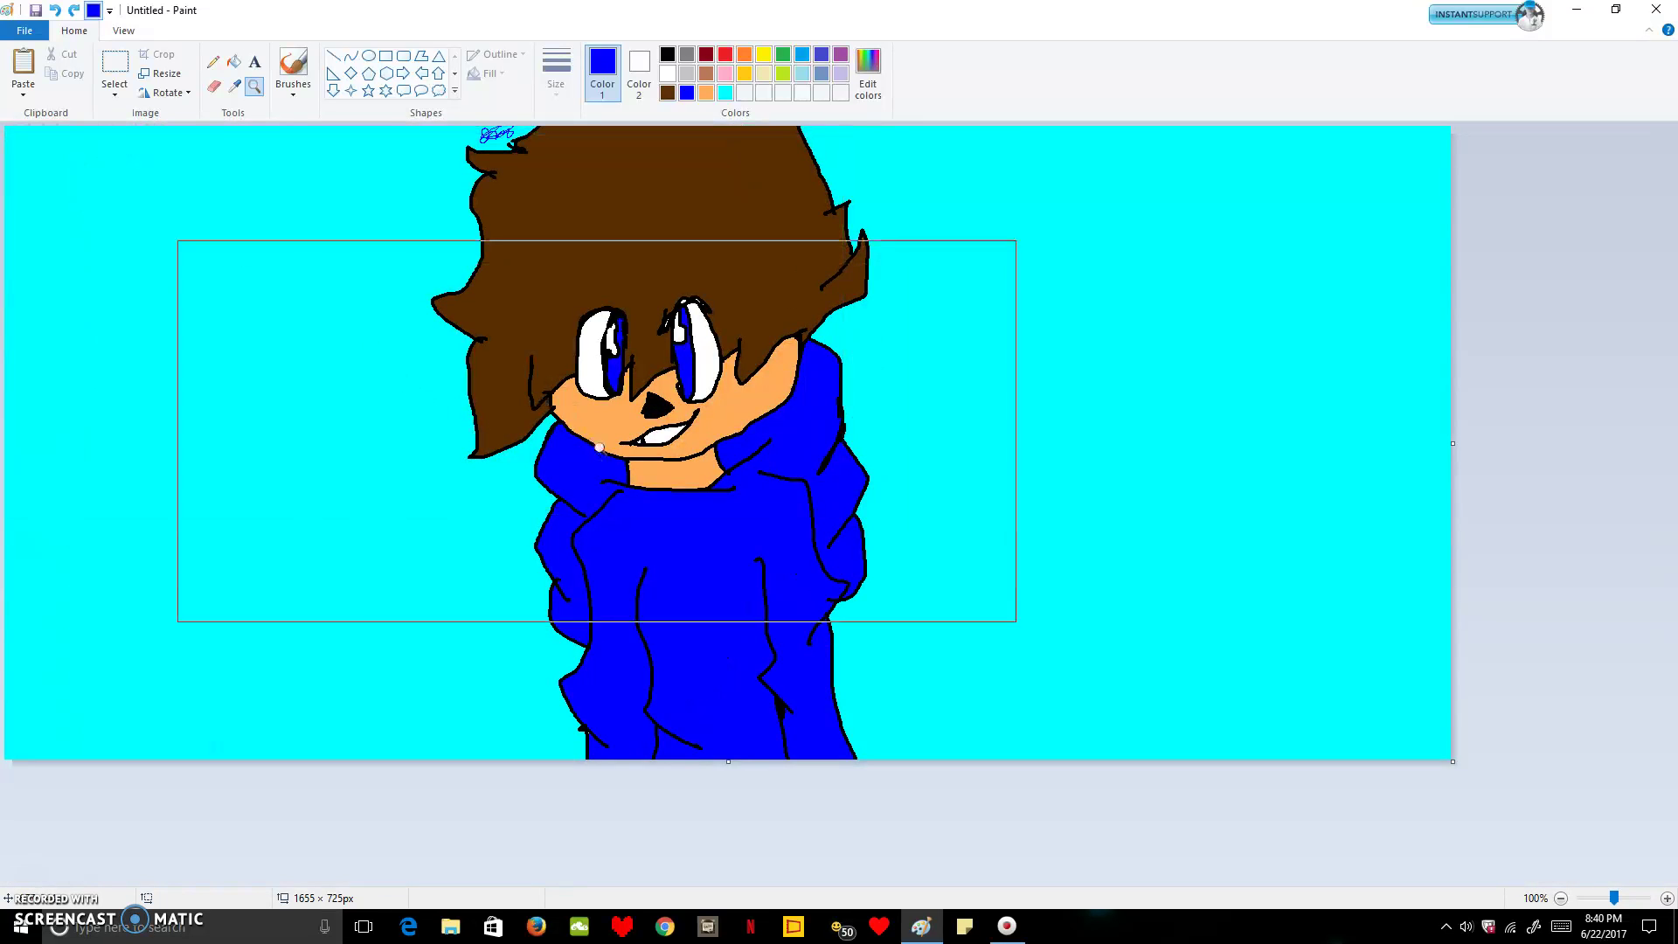
right_click(523, 258)
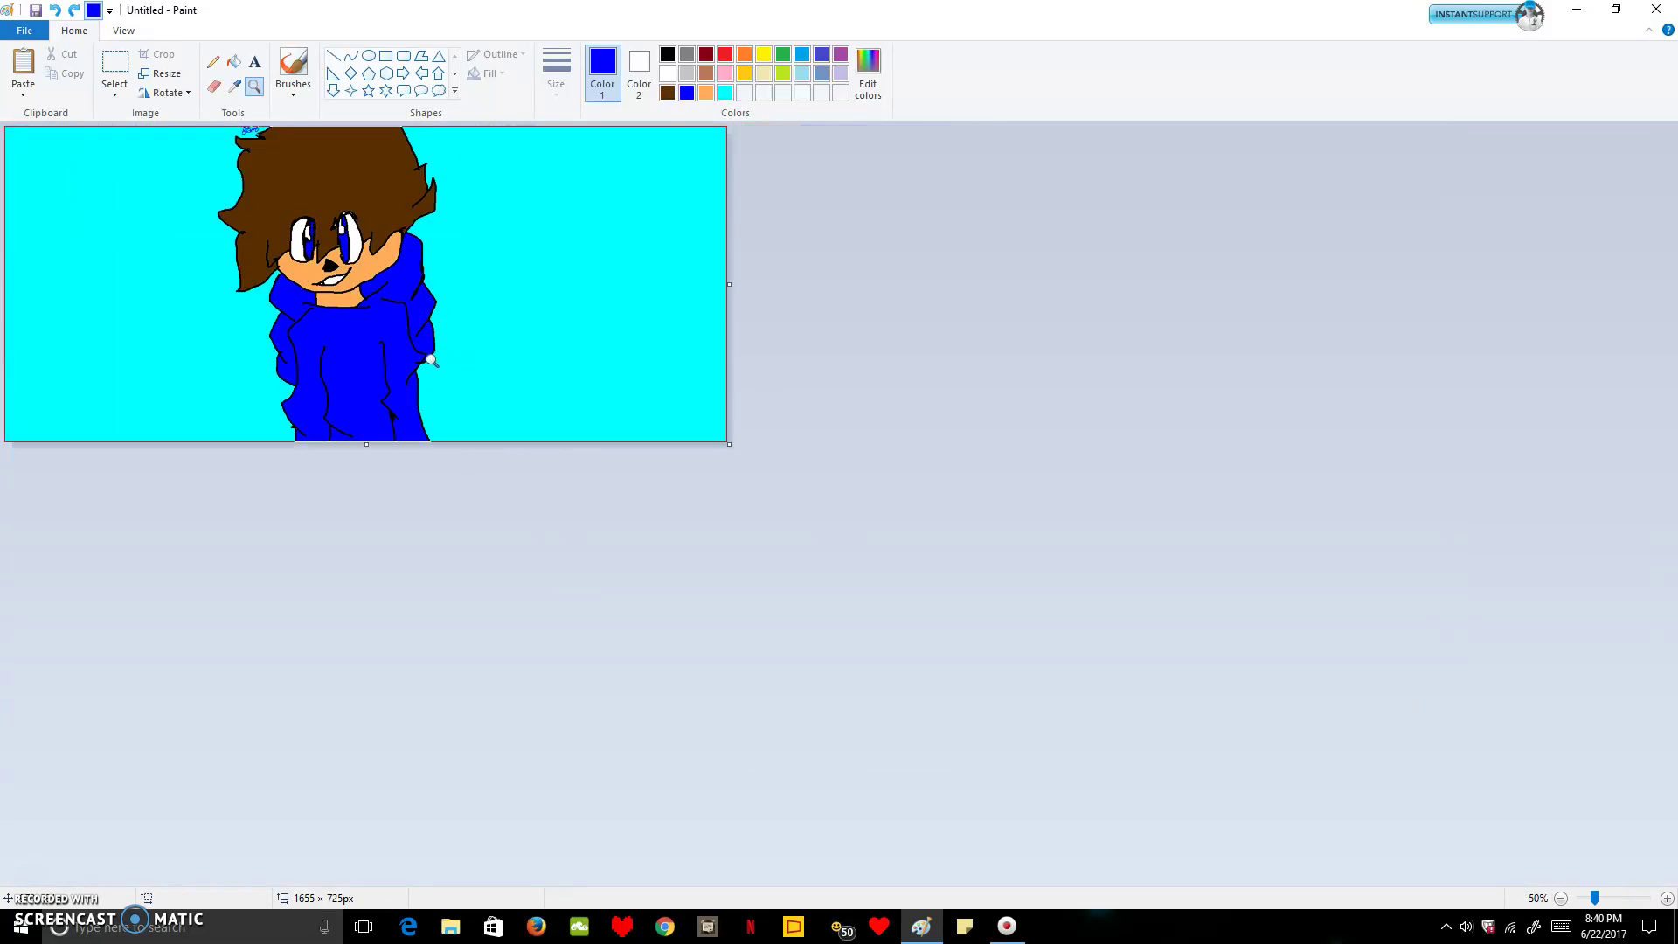
click(419, 350)
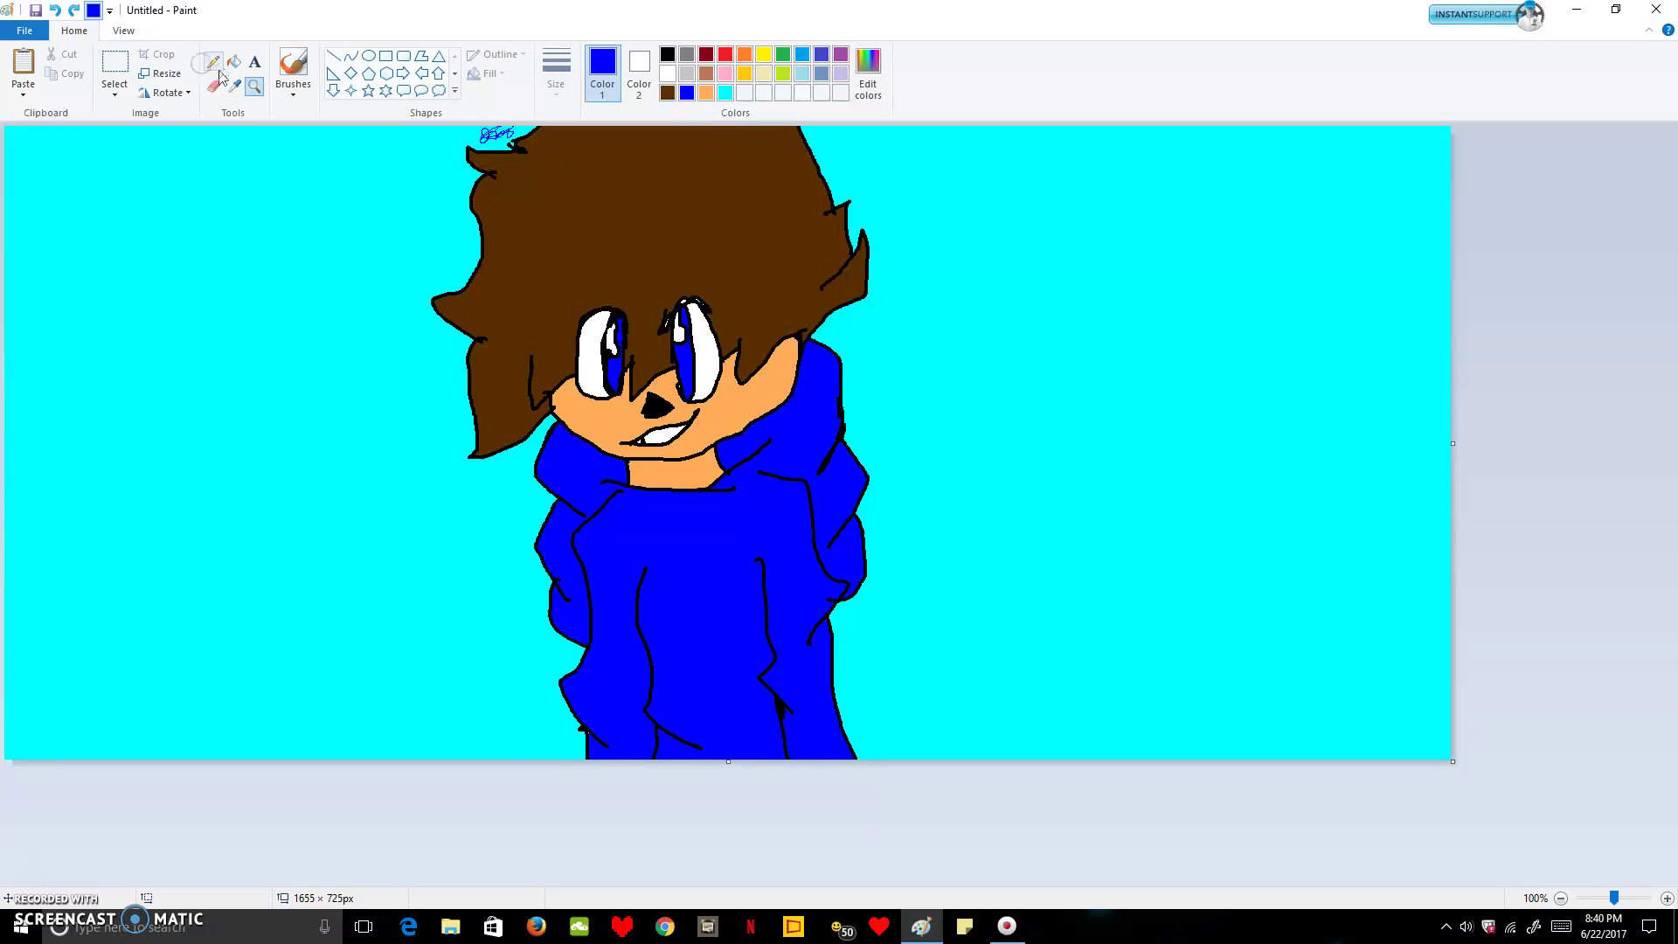
click(254, 61)
drag(125, 422, 426, 472)
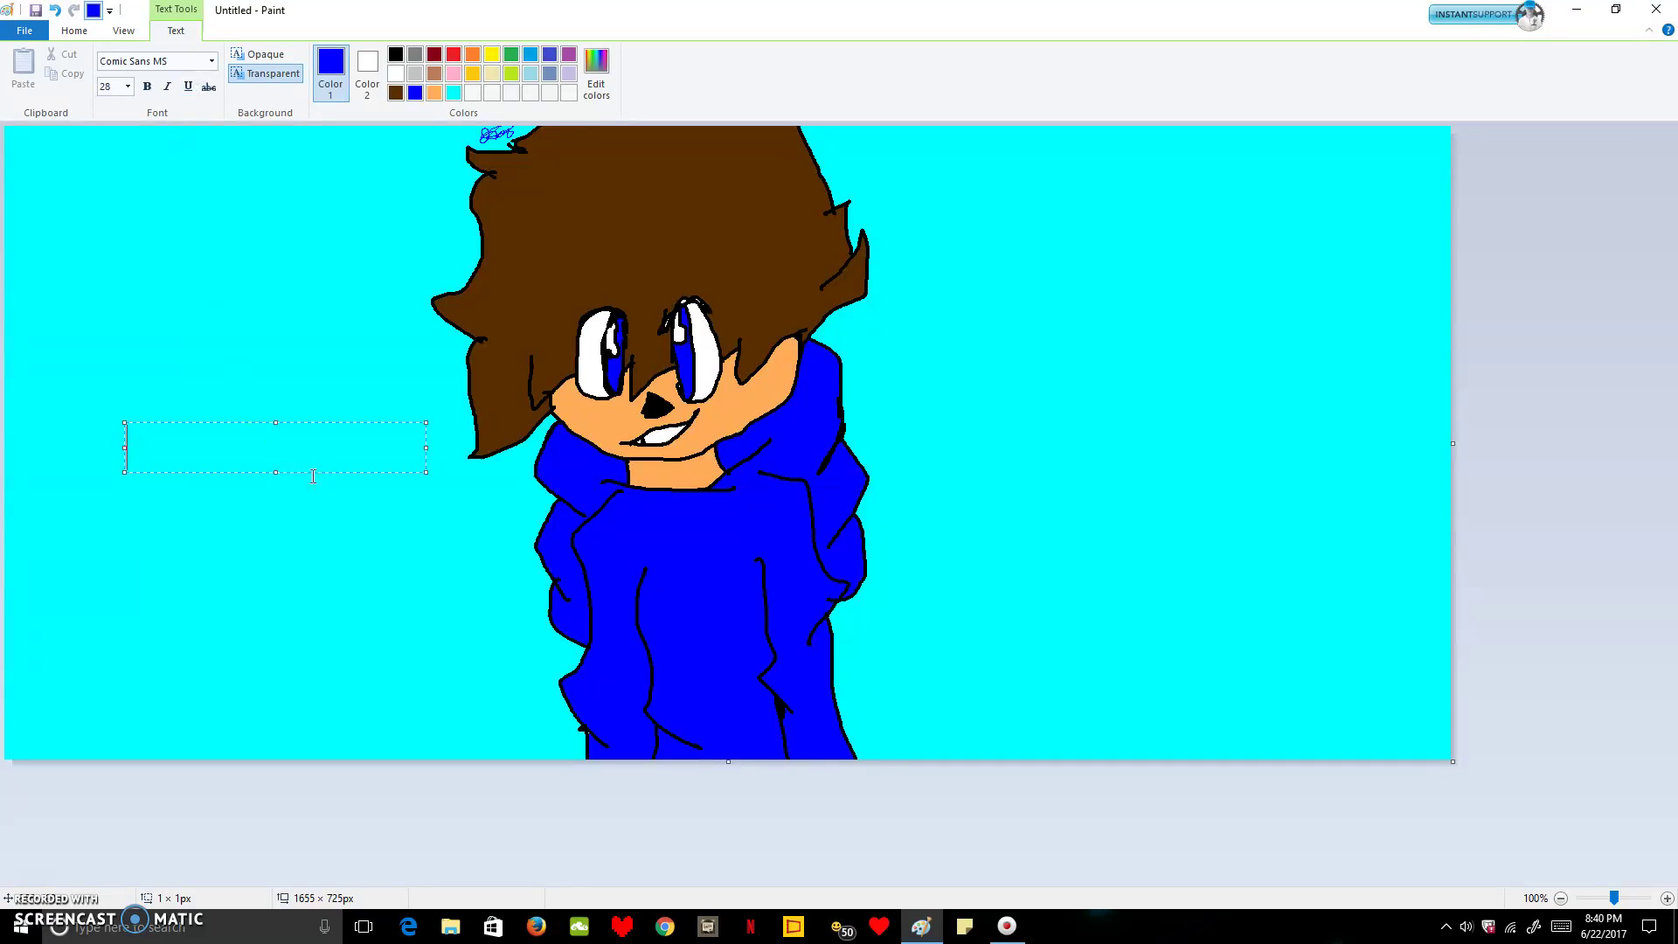
click(304, 450)
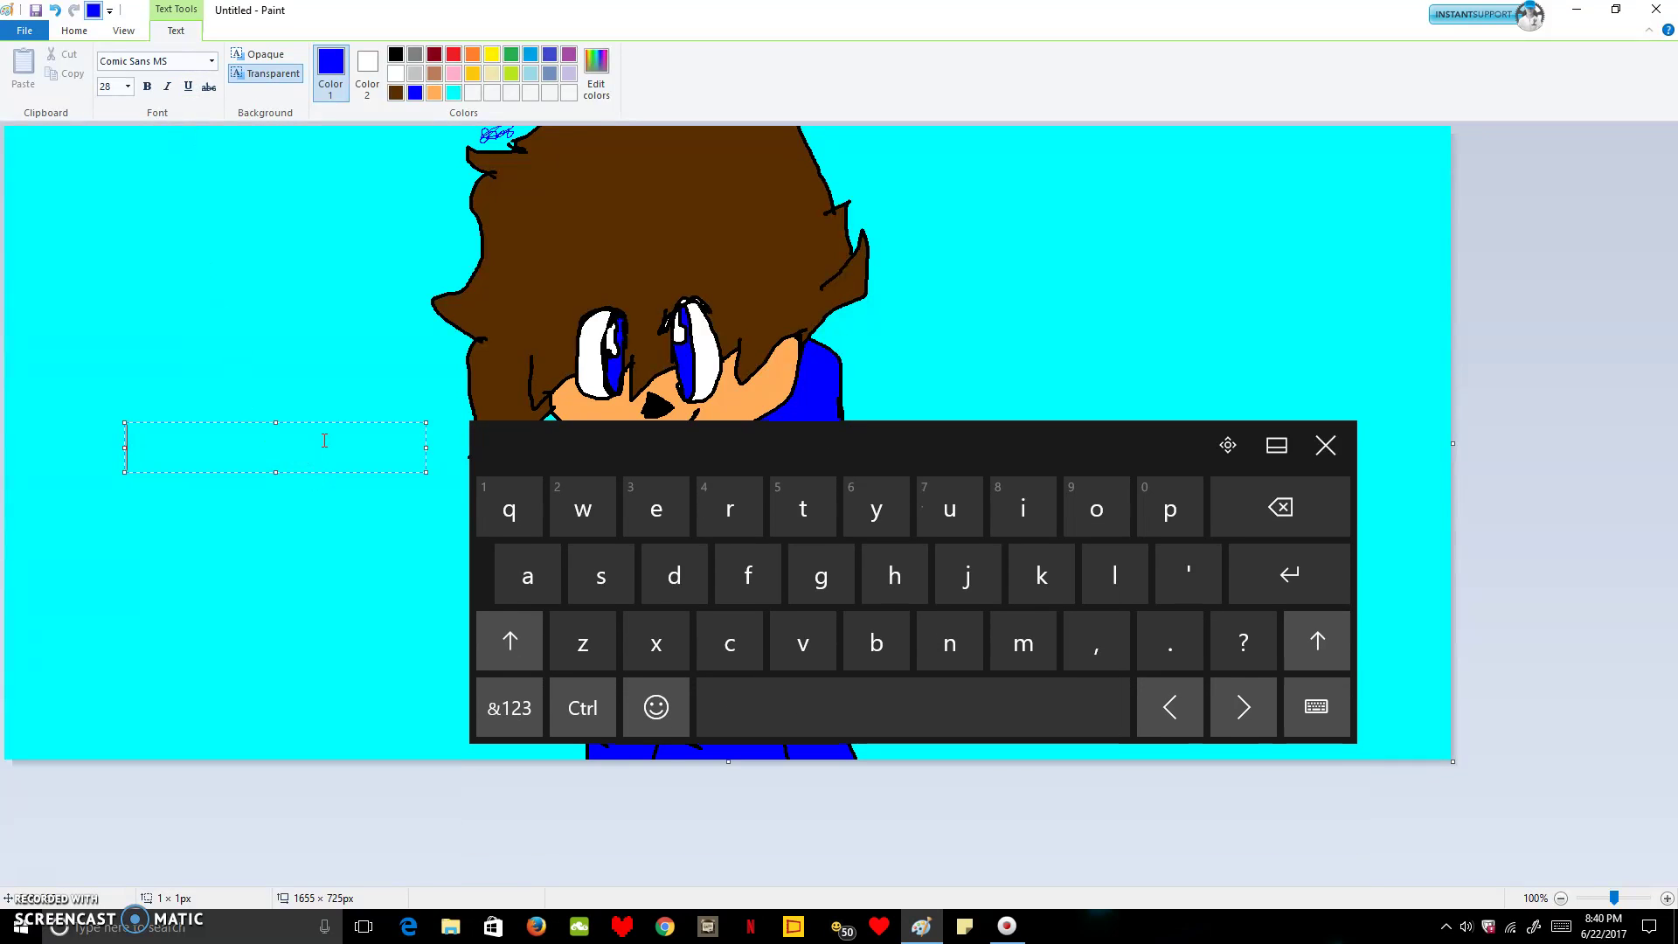
- Enter "SUBCRIBE!!!" in capital letters in the text box
click(509, 641)
click(510, 641)
click(602, 574)
click(946, 514)
click(874, 641)
click(754, 622)
click(729, 507)
click(1023, 507)
click(875, 643)
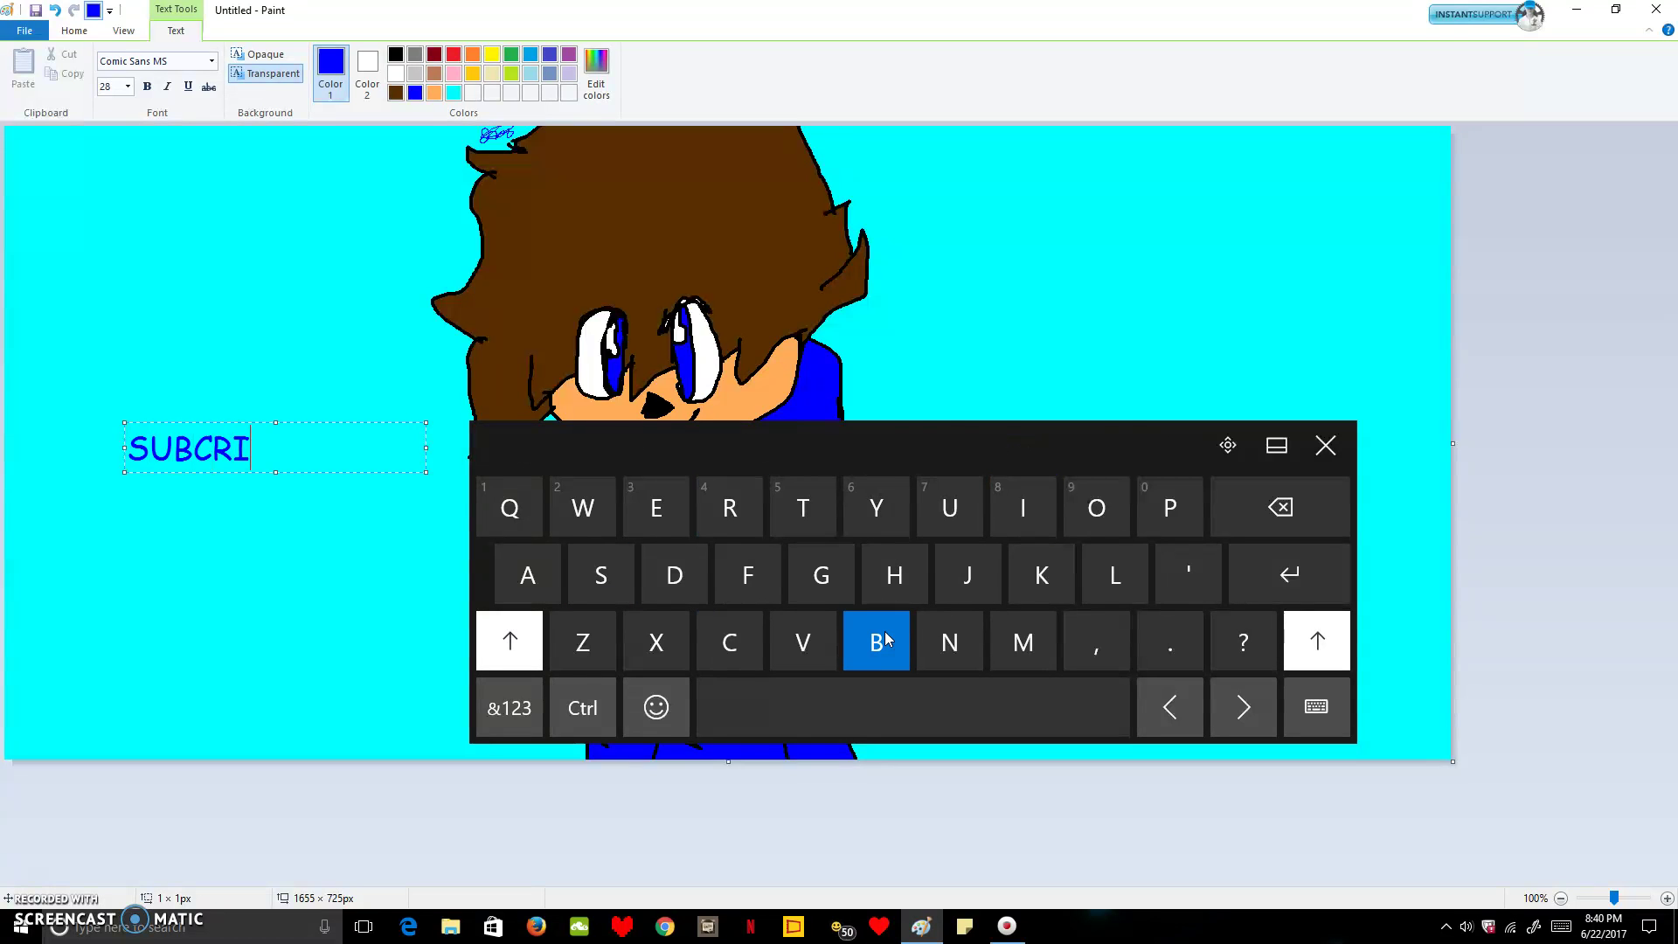
click(739, 510)
click(1281, 507)
click(676, 507)
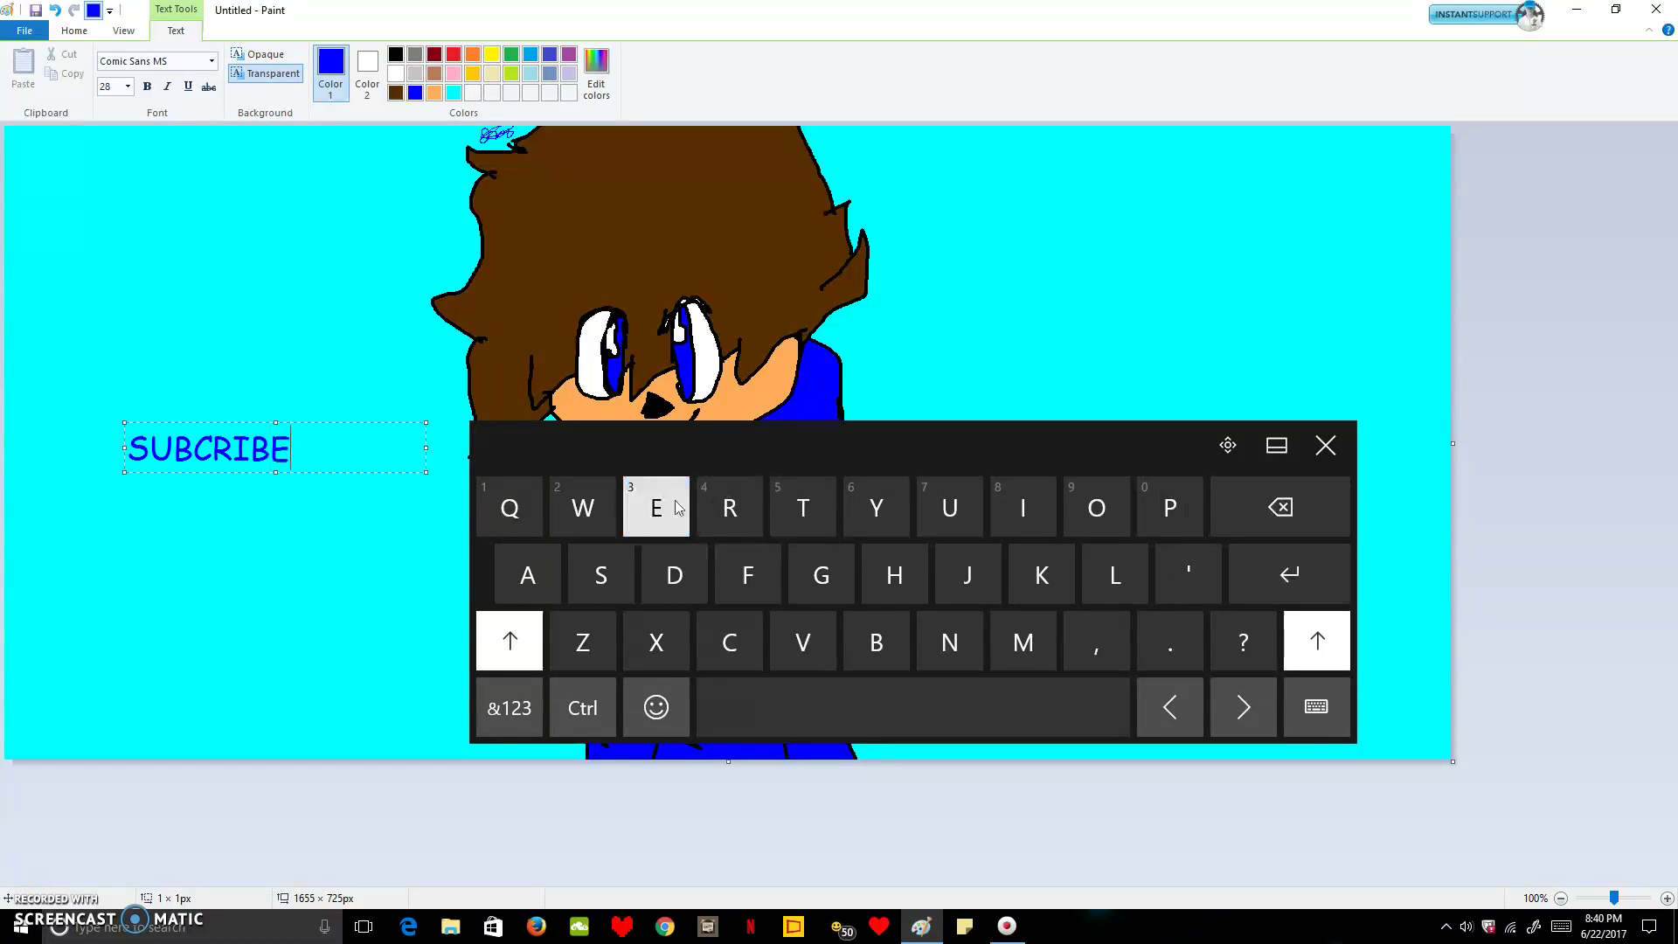
click(509, 704)
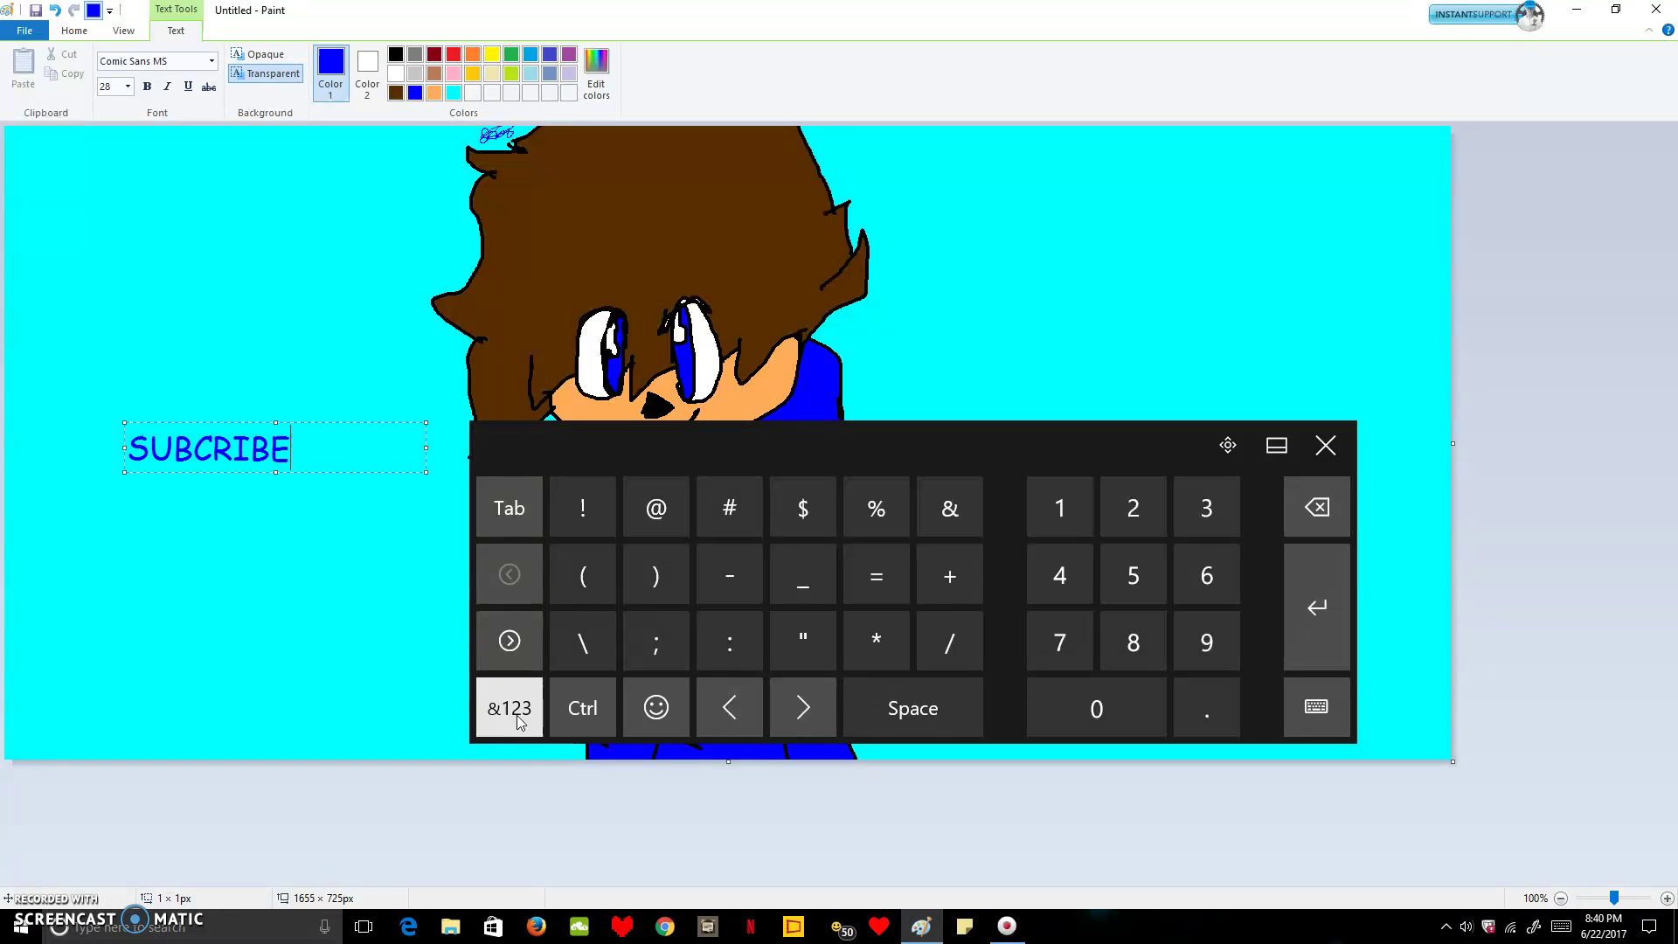
click(591, 522)
click(591, 522)
click(591, 522)
click(510, 707)
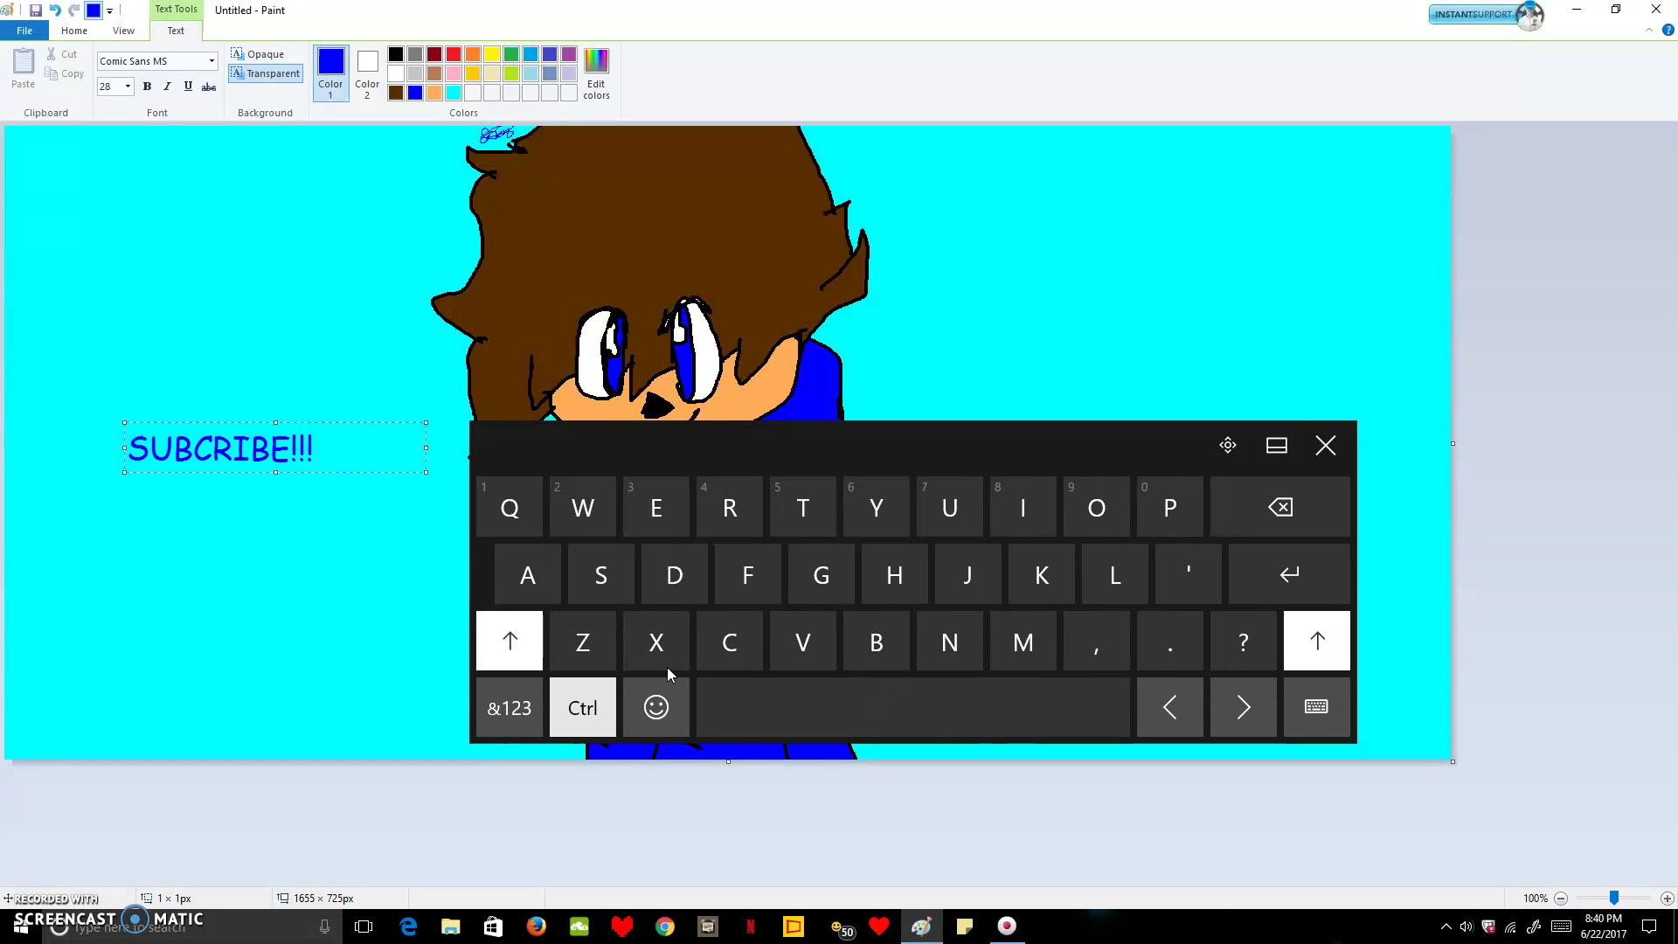
click(1326, 445)
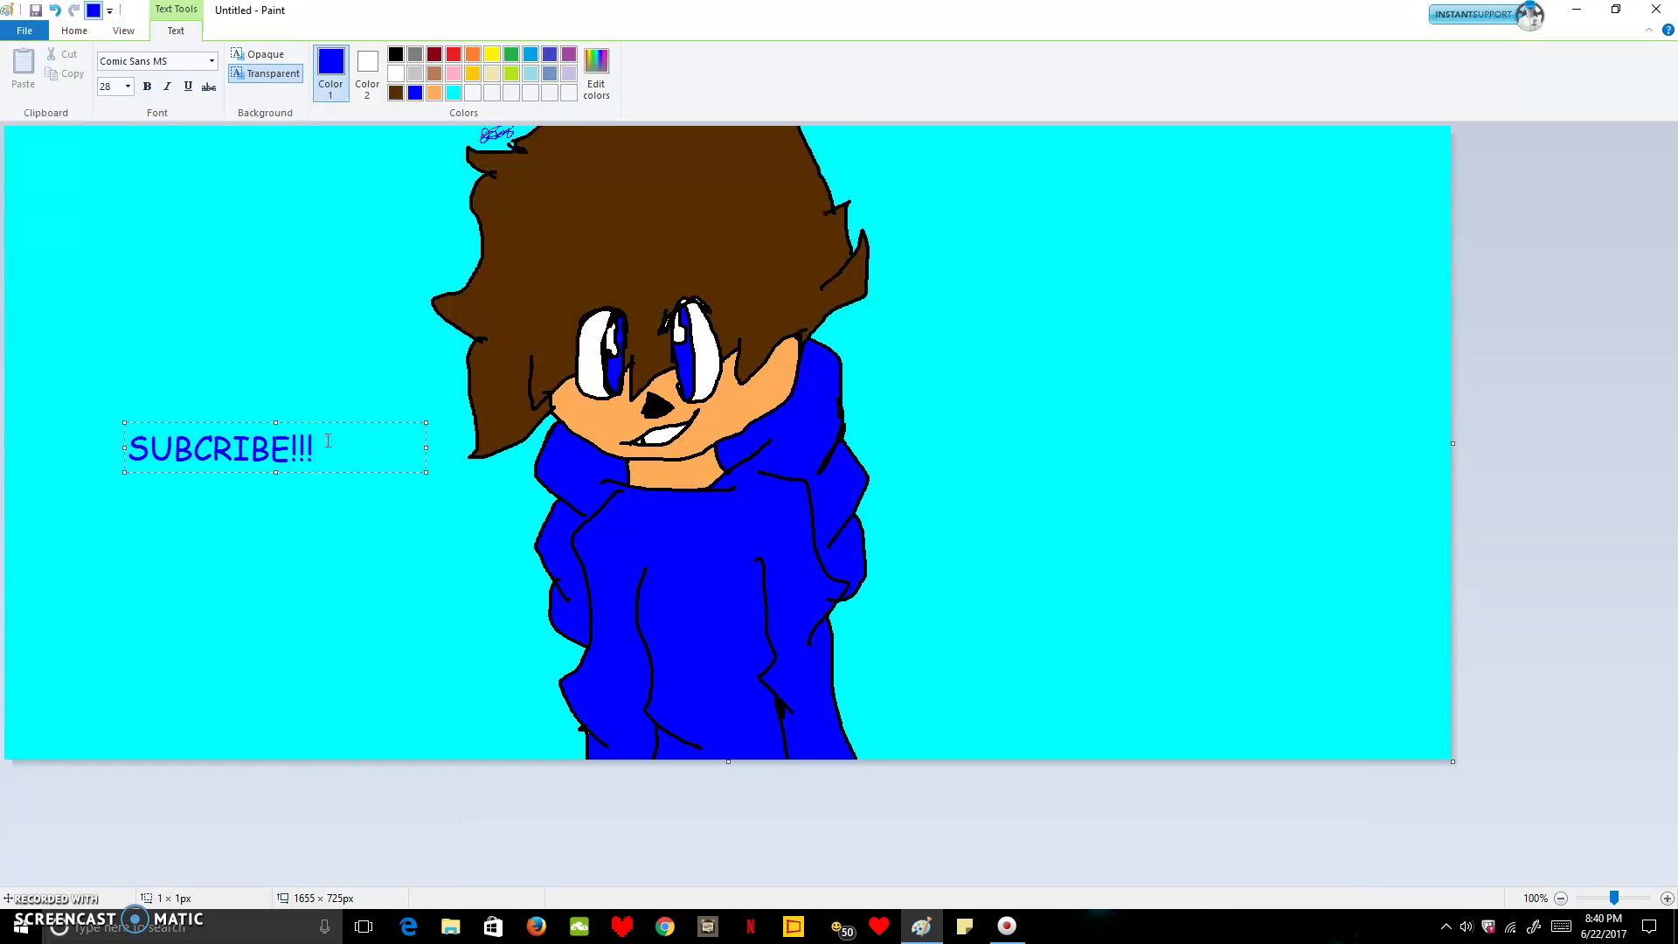
- Move the "SUBCRIBE!!!" text to the canvas's upper-left corner area and commit it to the picture
drag(341, 422, 284, 242)
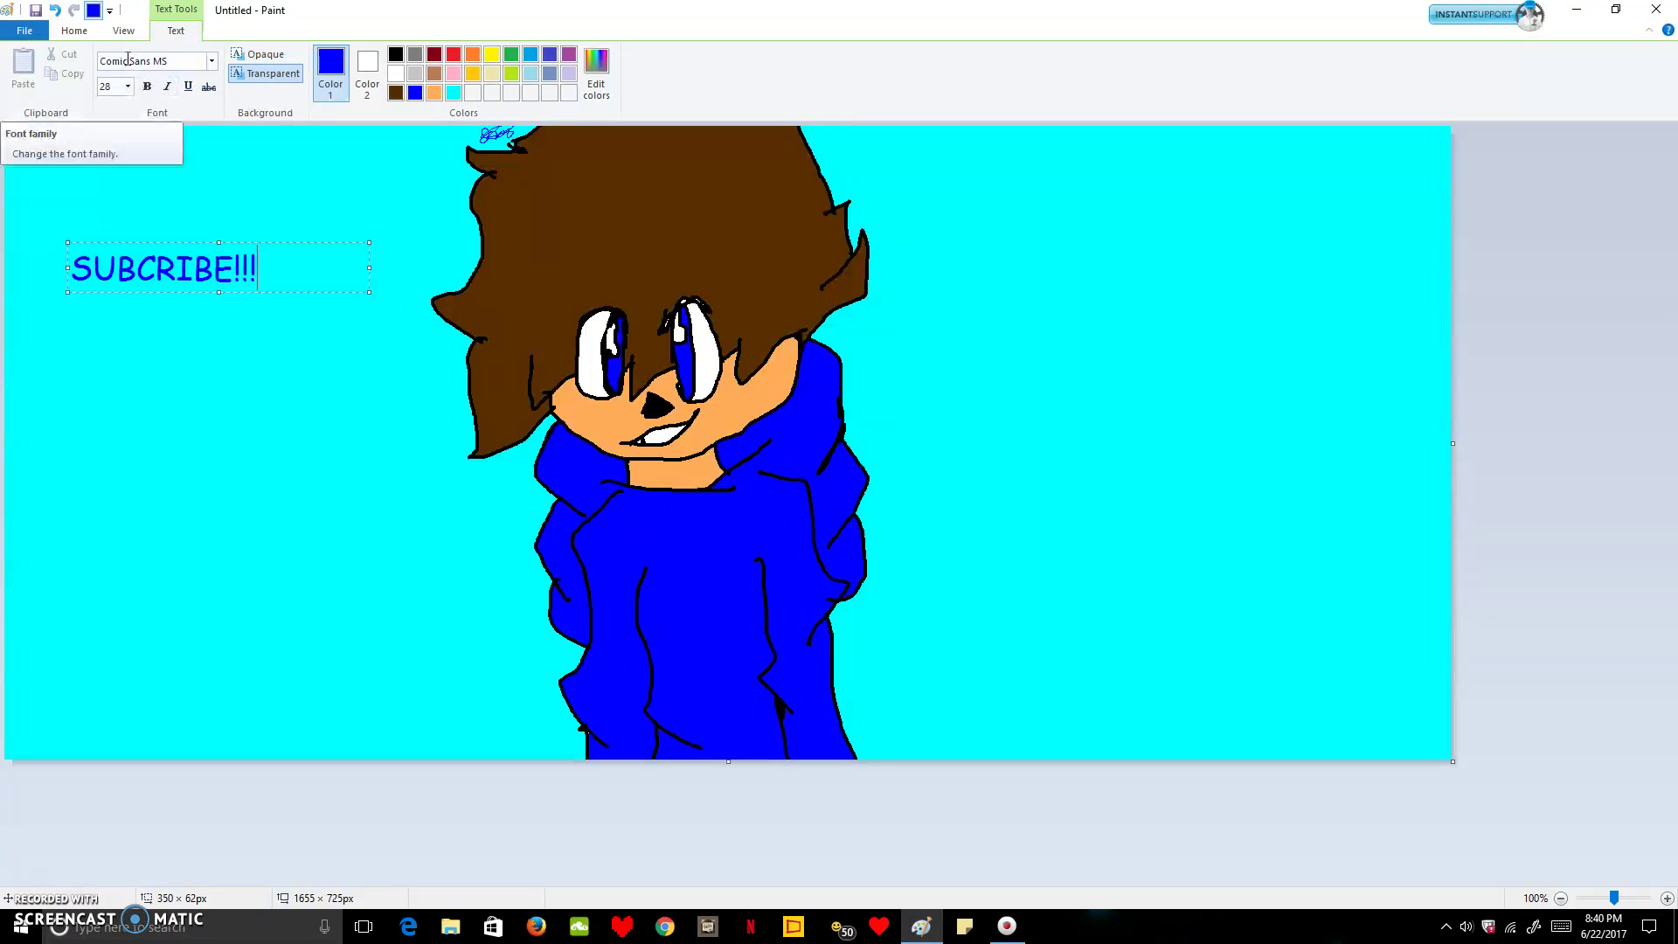
click(174, 239)
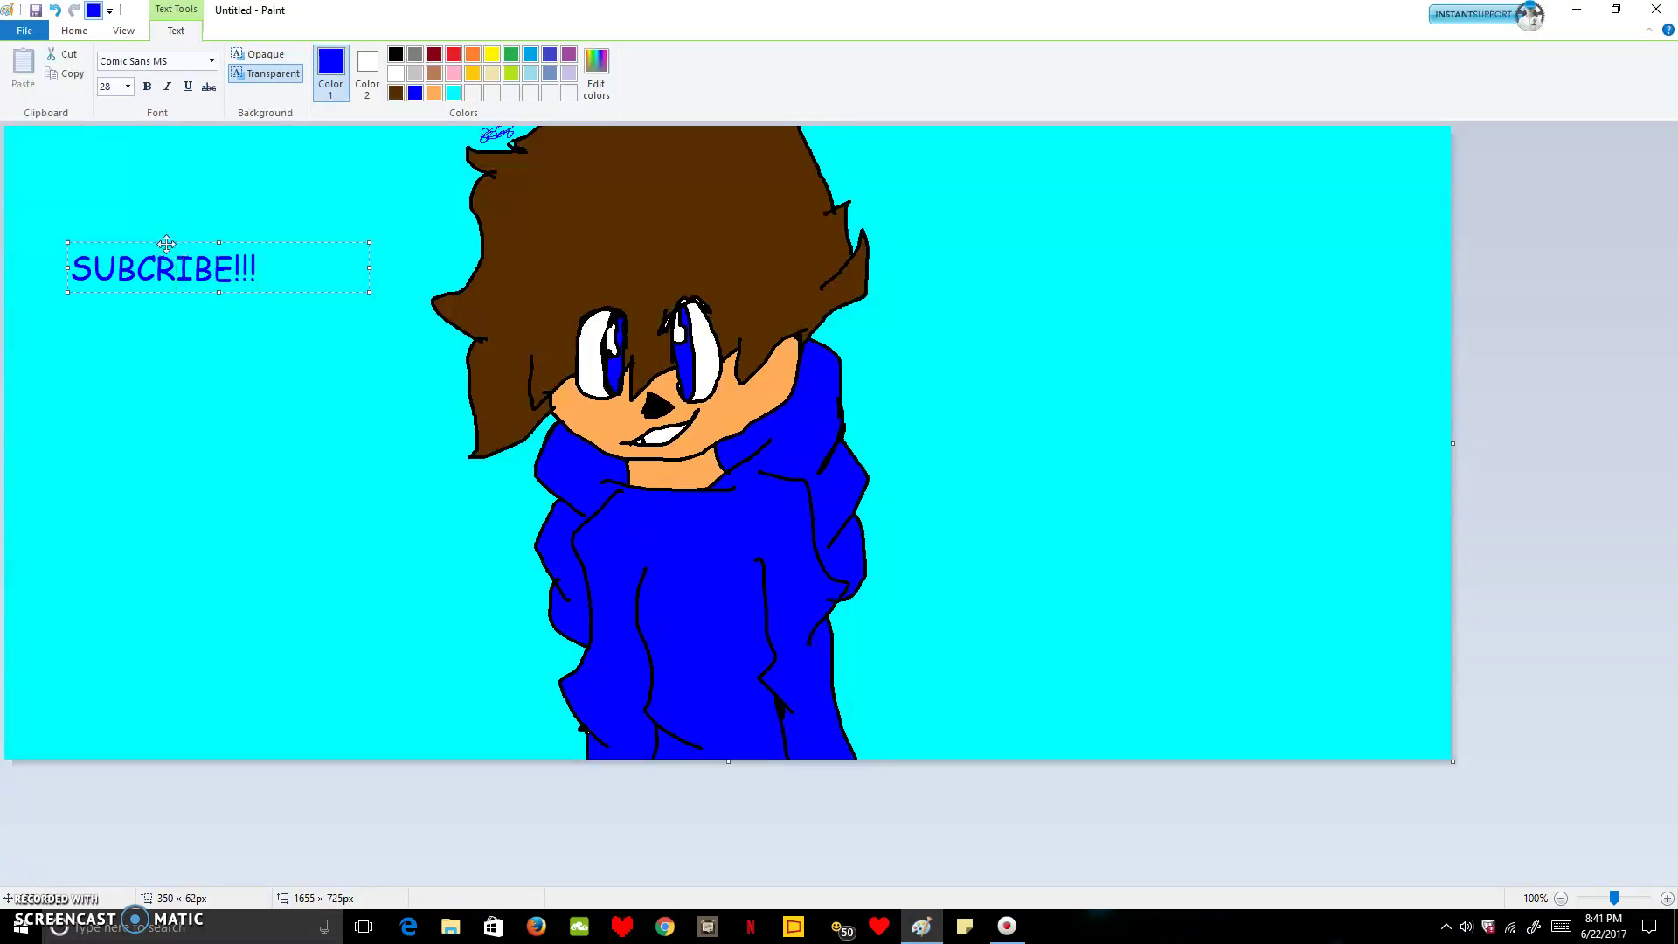
drag(166, 243, 177, 154)
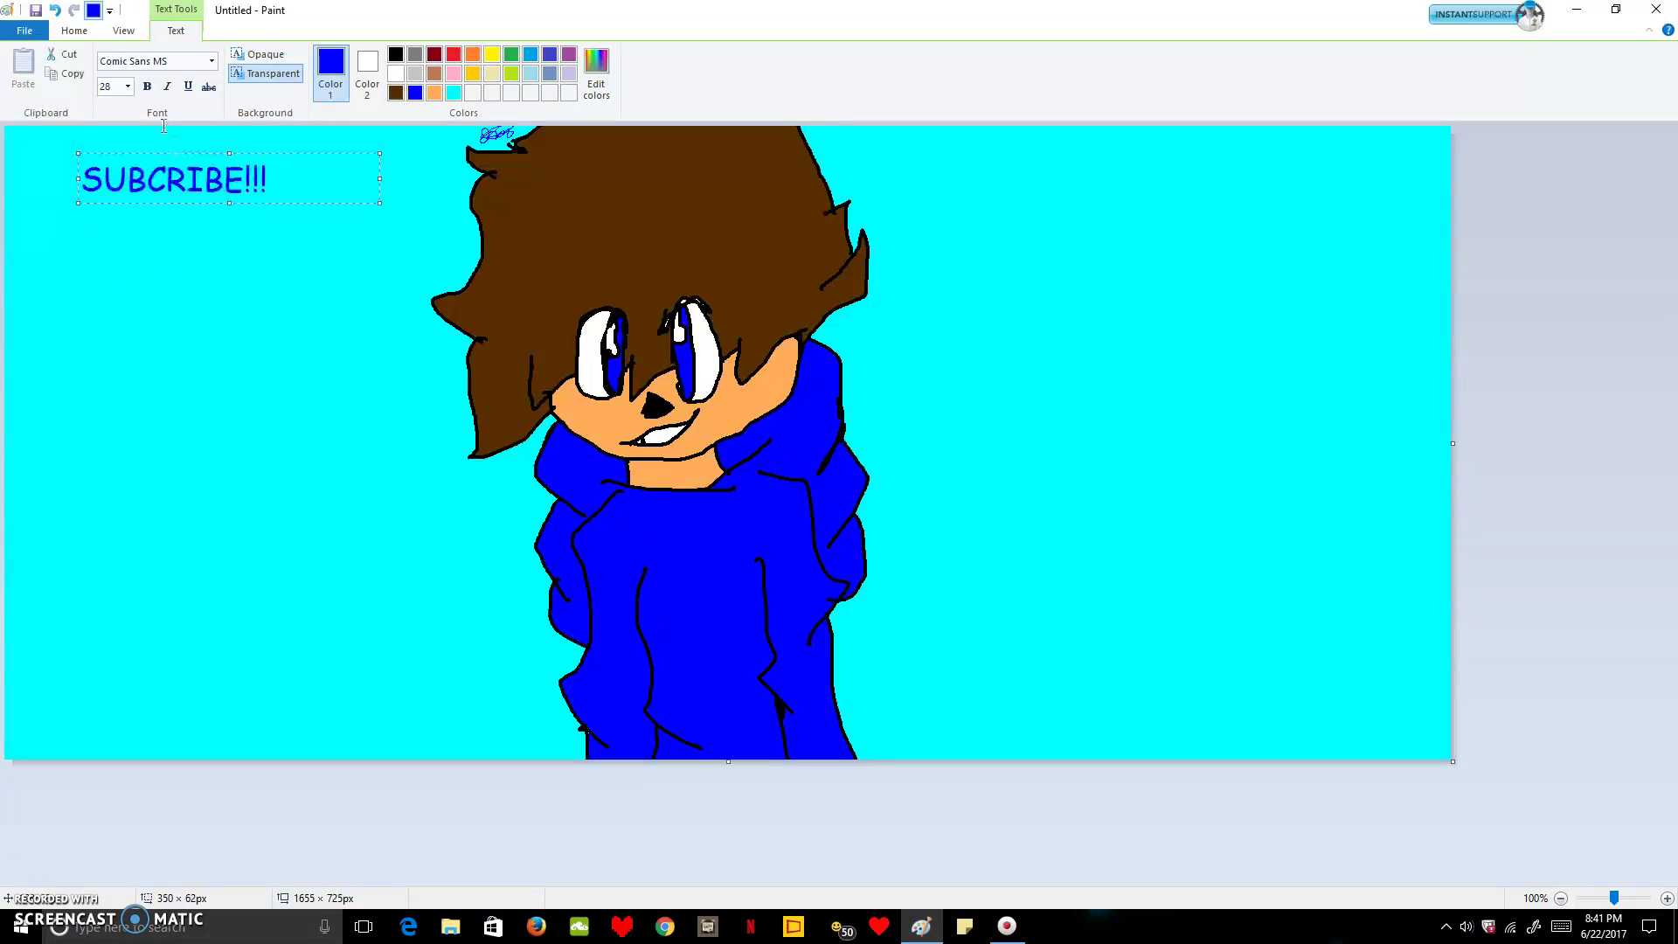
click(73, 31)
click(213, 62)
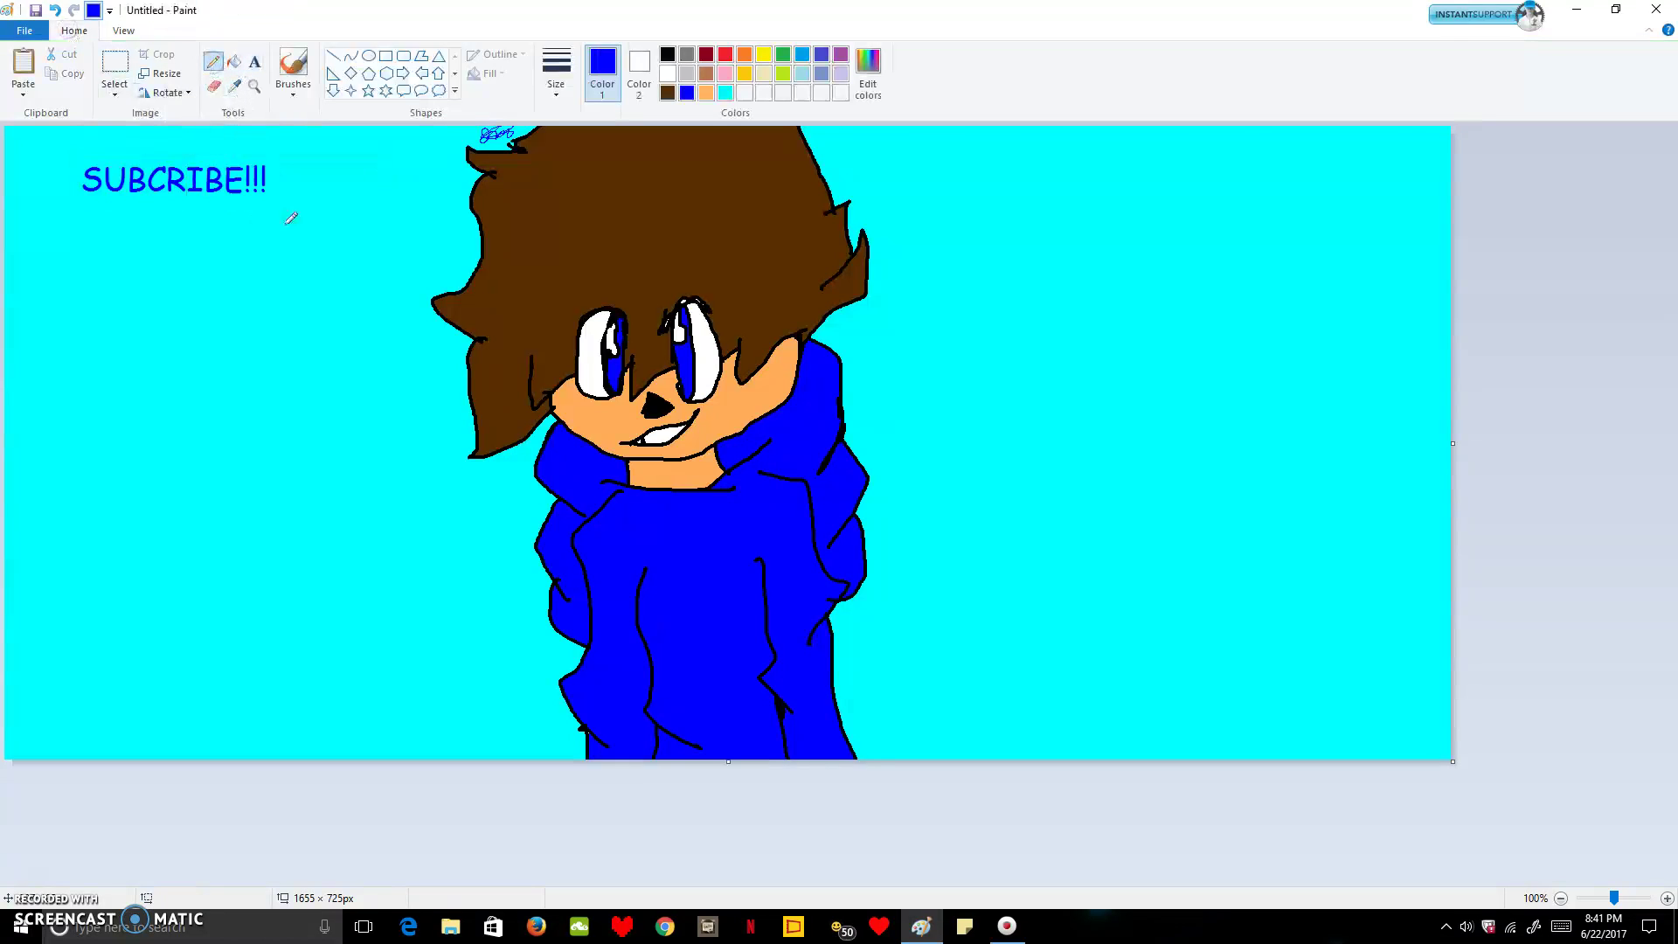
- Draw an oval speech bubble of about 399 × 309 px with a white outline below the "SUBCRIBE!!!" text
click(668, 74)
click(421, 90)
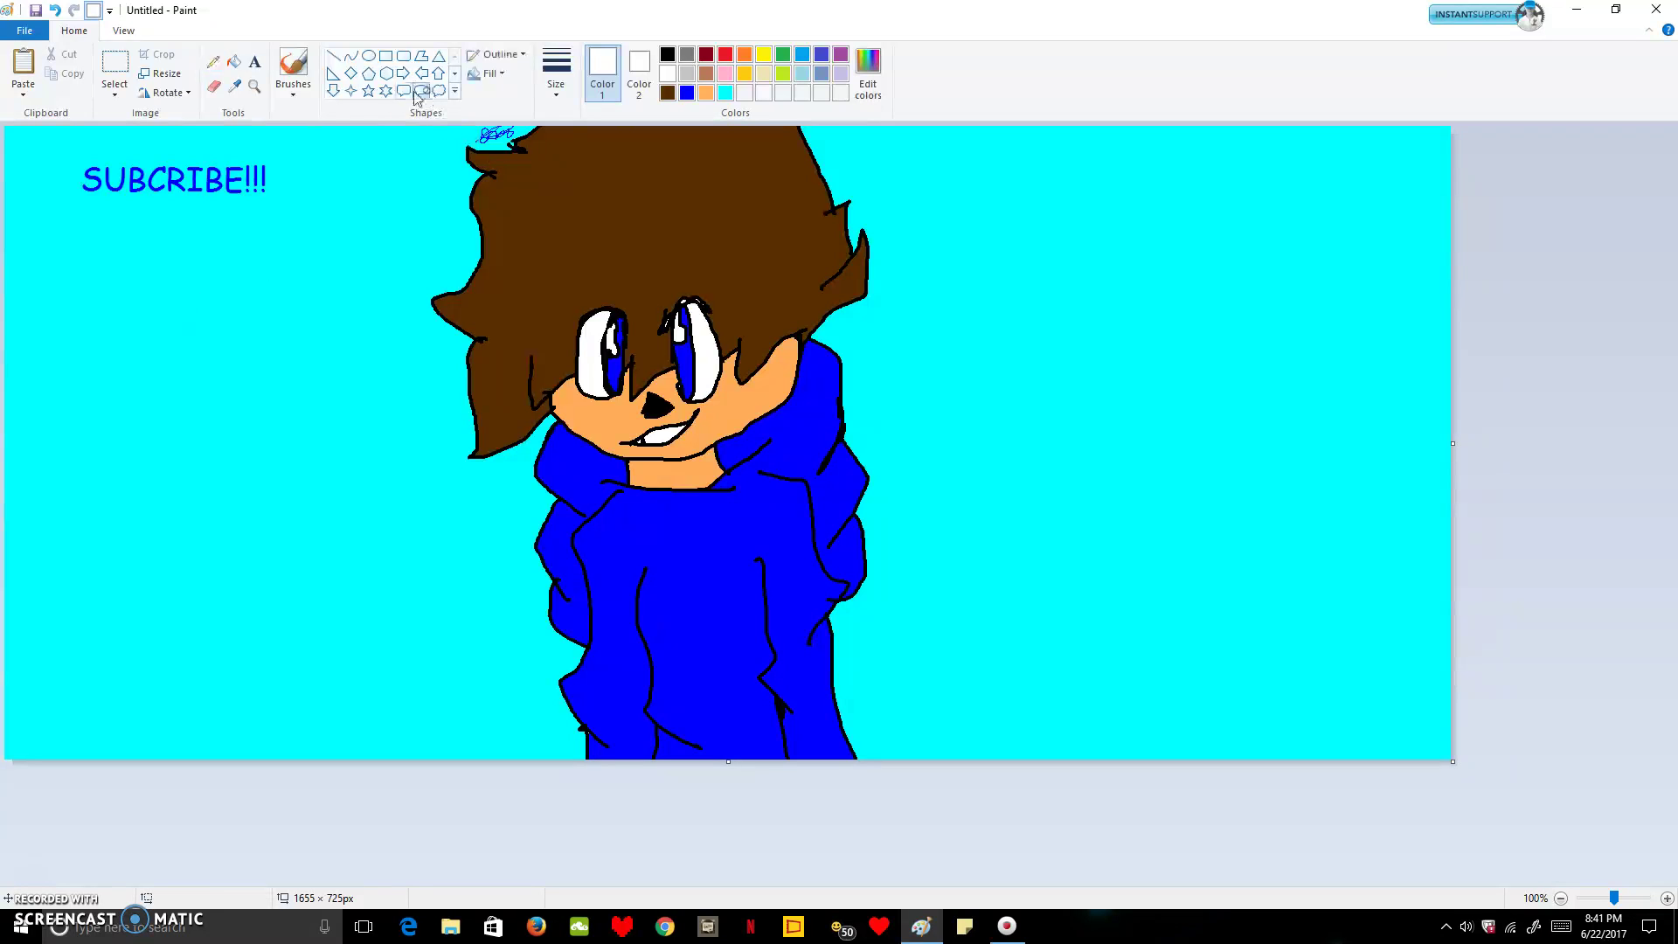
mouse_move(121, 289)
mouse_down()
mouse_move(234, 424)
mouse_move(390, 492)
mouse_move(416, 549)
mouse_move(459, 582)
mouse_move(470, 559)
mouse_up()
drag(278, 409, 187, 383)
right_click(203, 439)
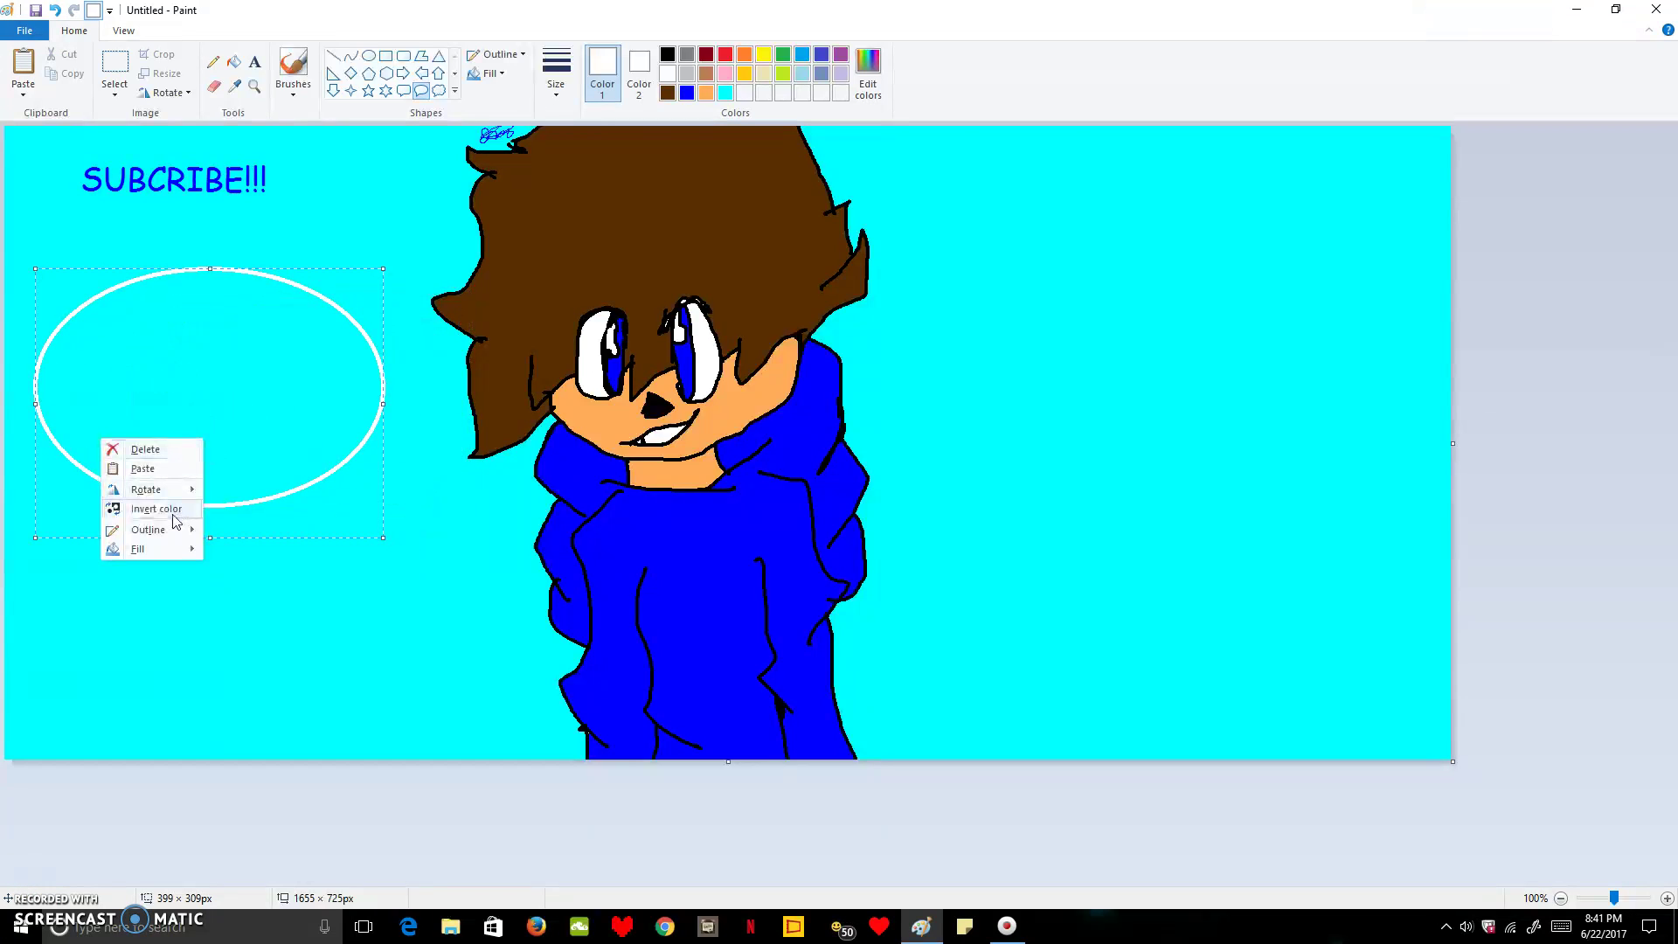
click(253, 567)
drag(265, 418, 278, 378)
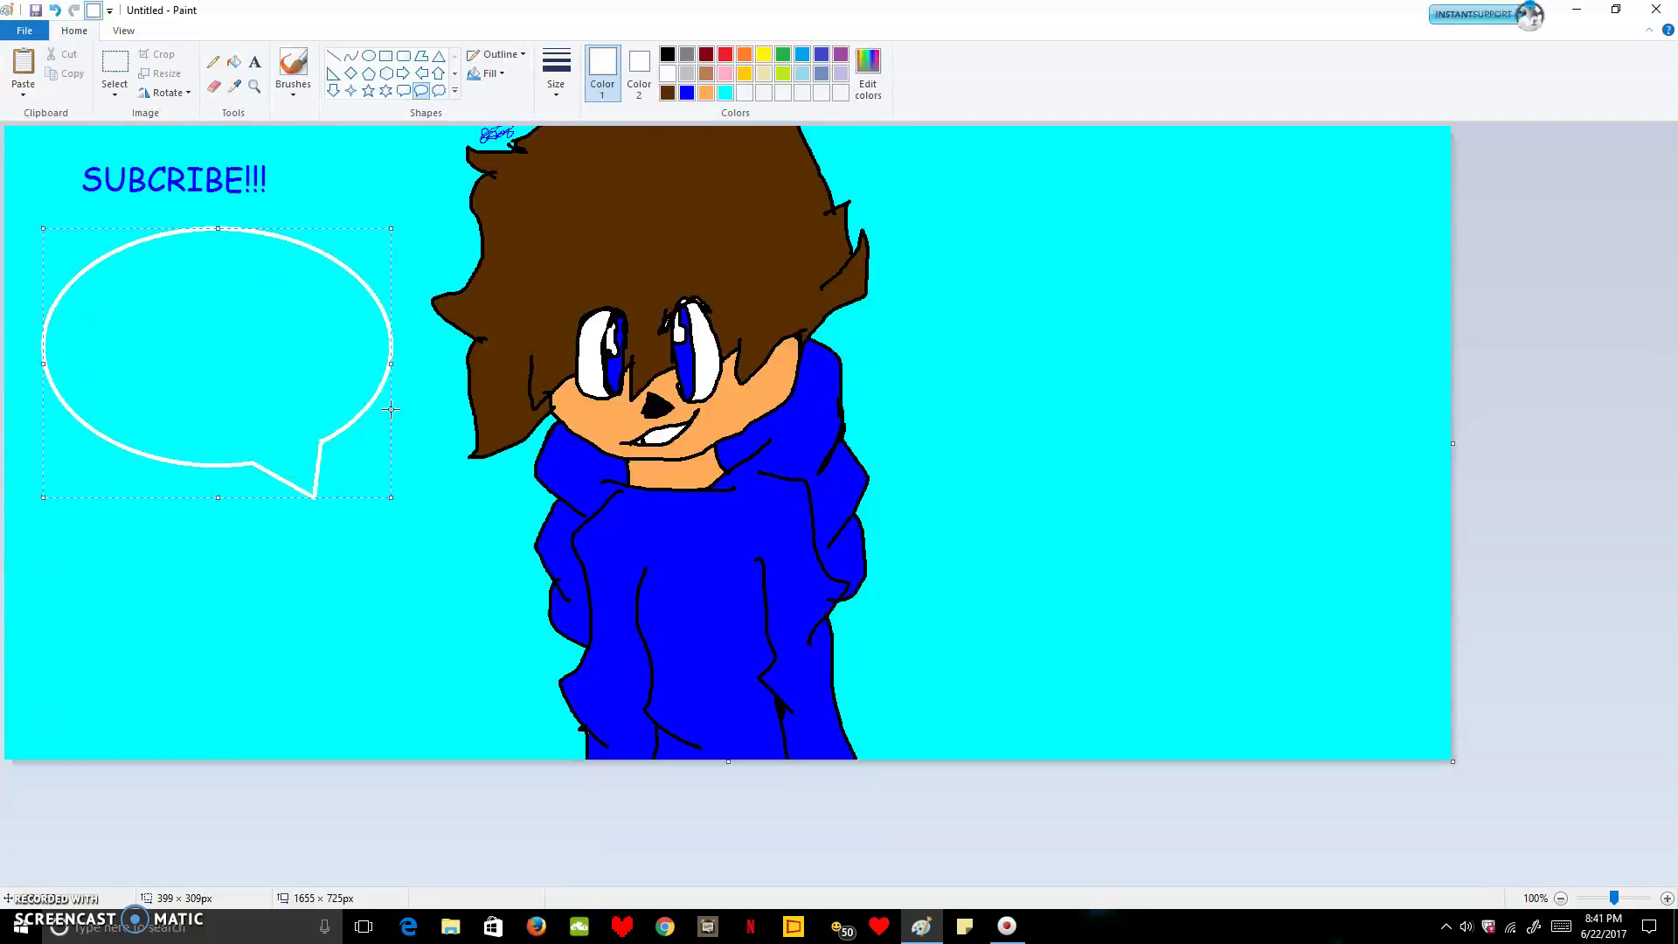
- Resize the speech bubble to about 466 × 254 px and fill it with white
drag(390, 363, 425, 331)
drag(425, 497, 448, 450)
drag(390, 335, 364, 330)
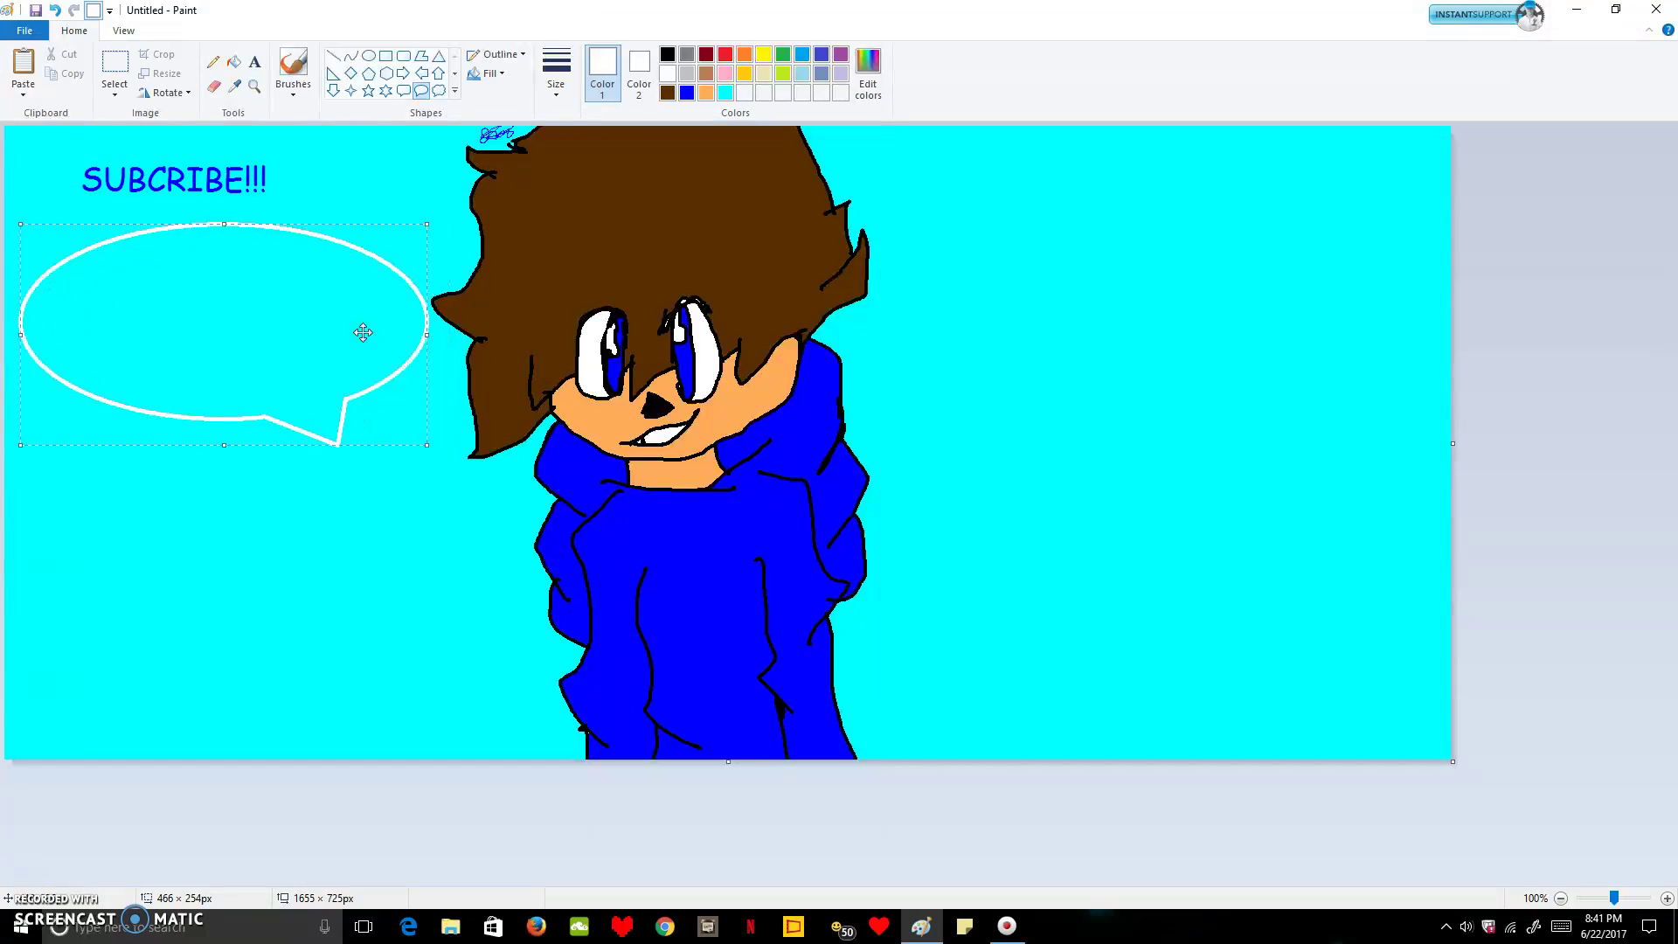
click(233, 62)
click(207, 290)
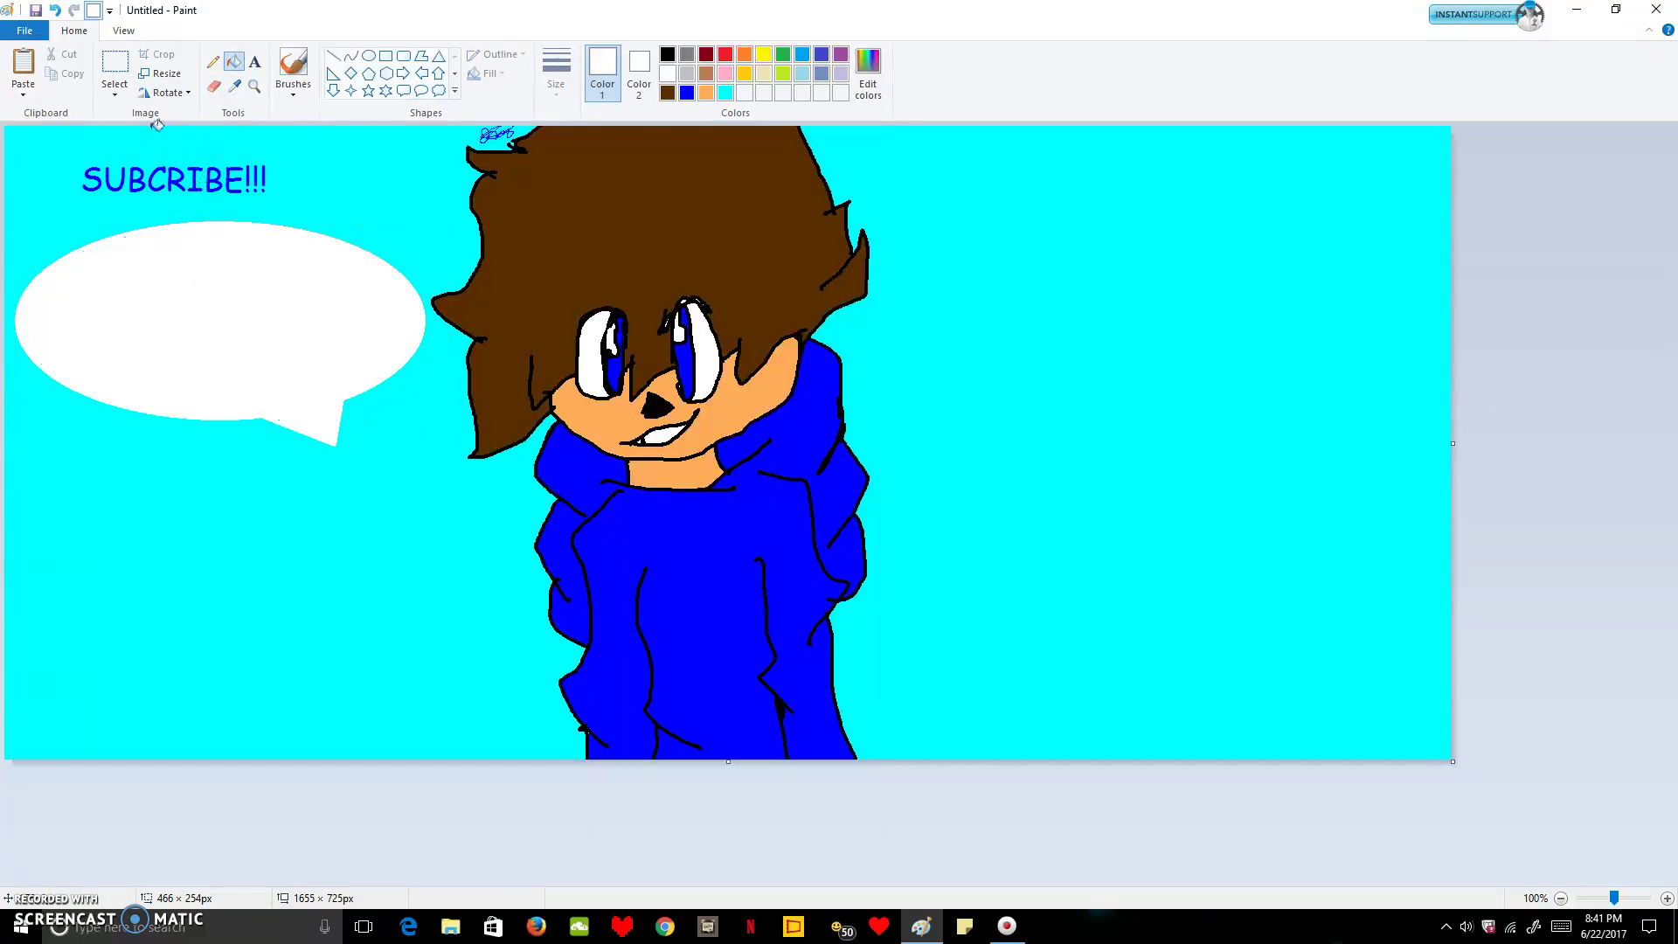
- Move the "SUBCRIBE!!!" text into the speech bubble and fill the white rectangle left behind with cyan
click(113, 68)
drag(66, 204, 240, 314)
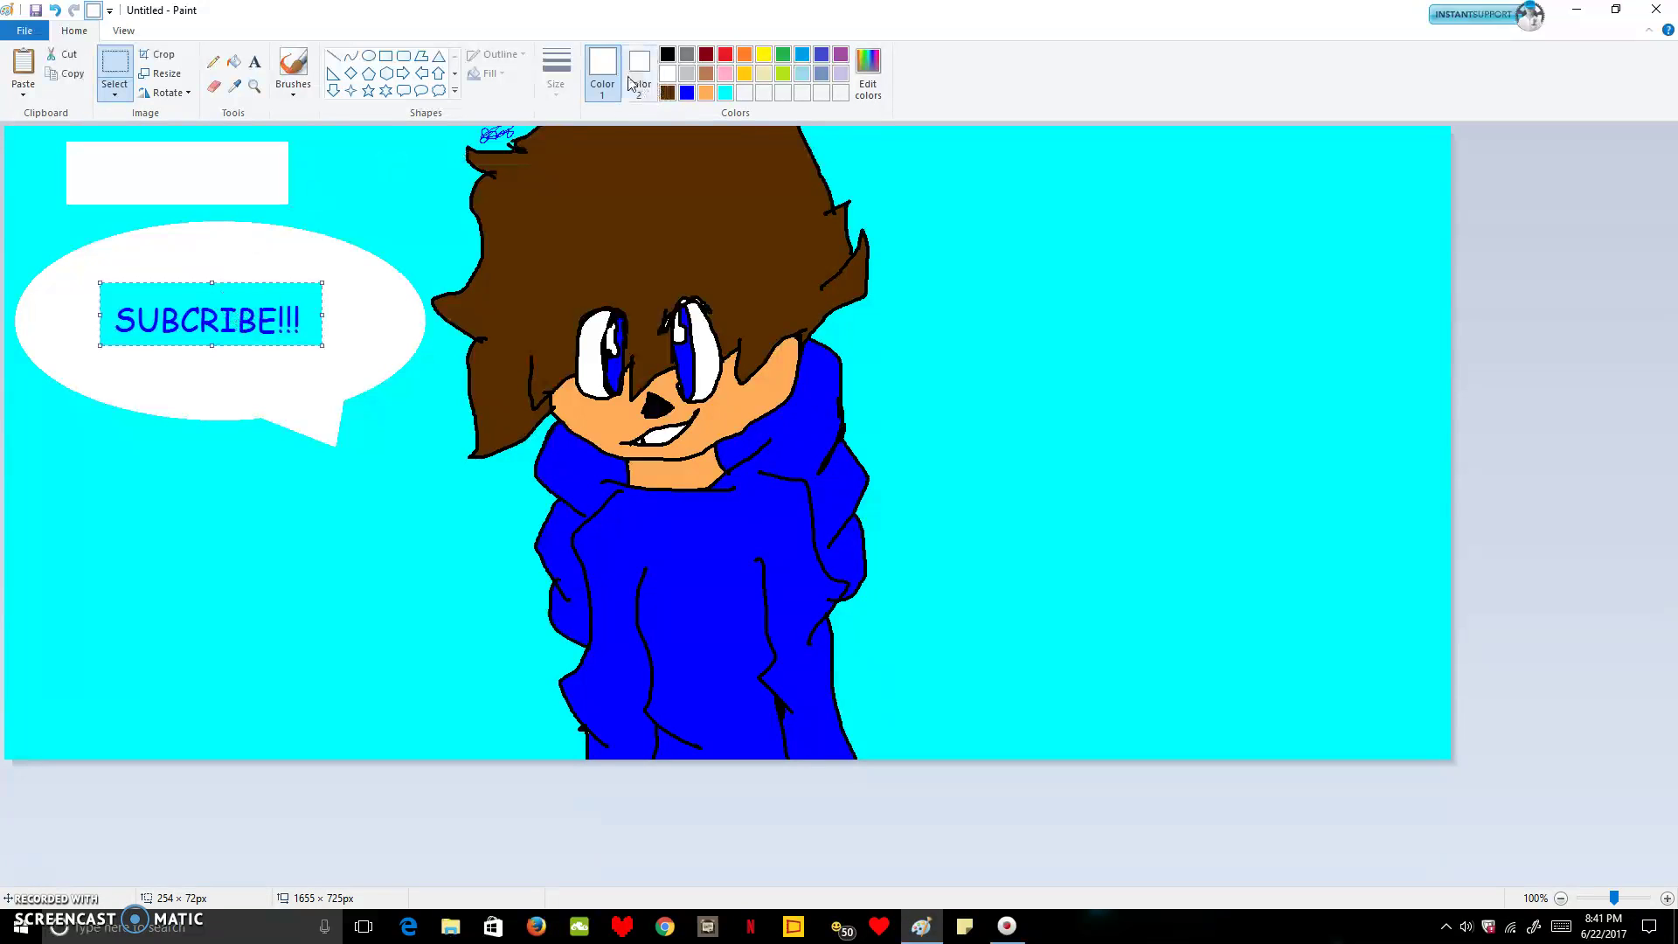
click(631, 81)
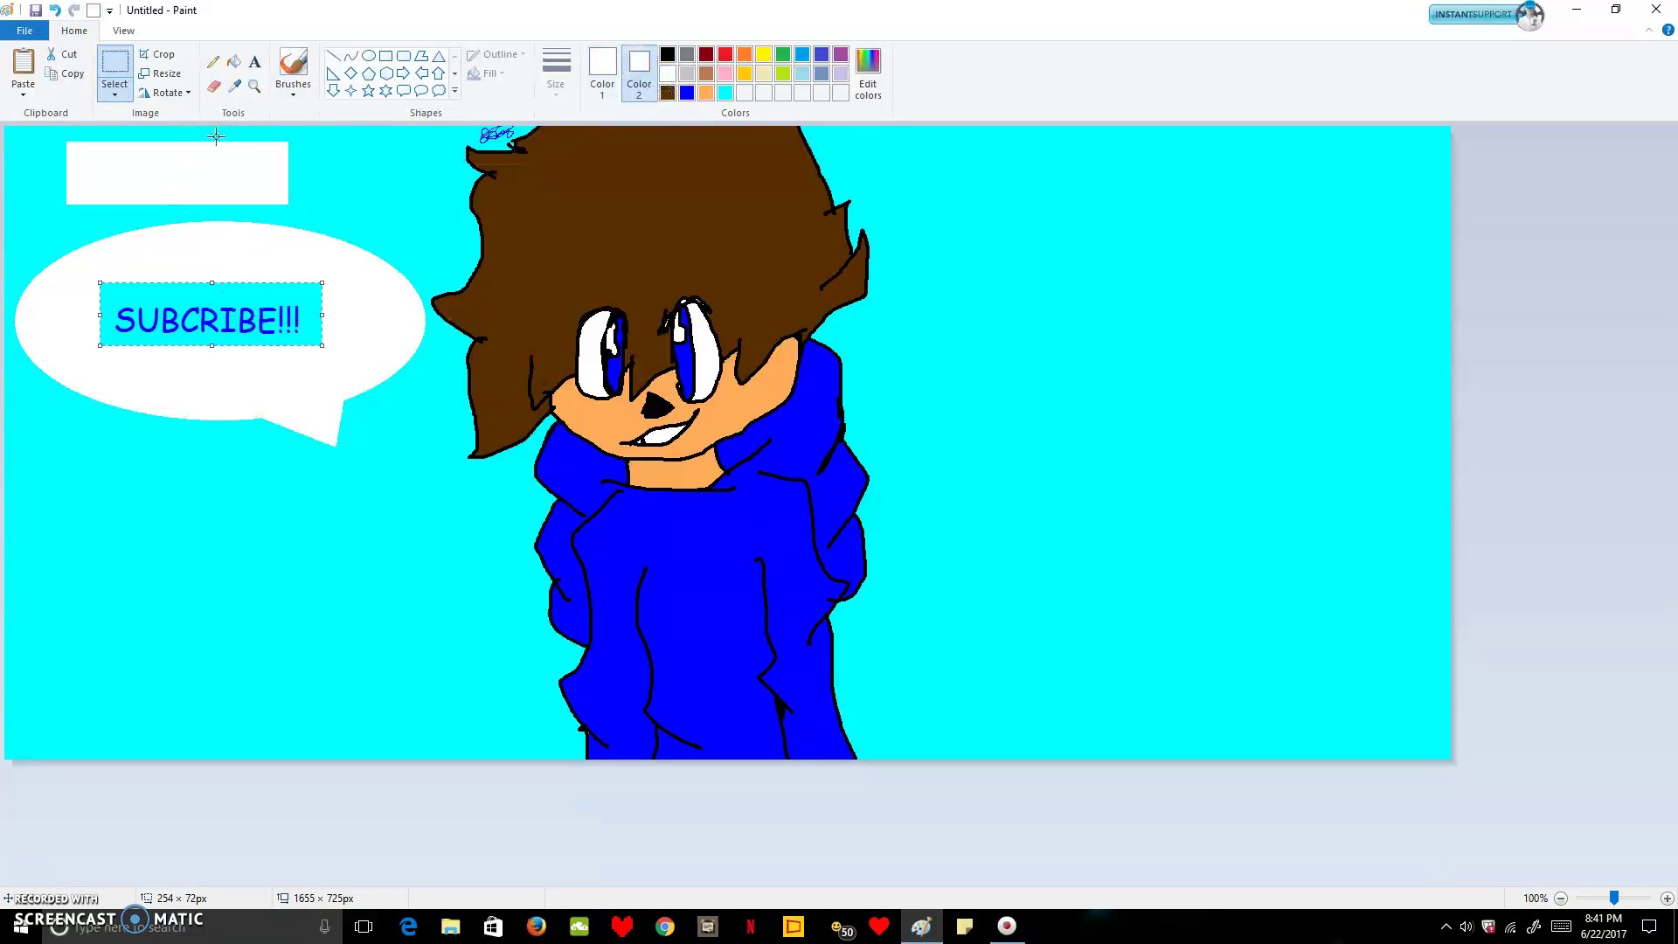
click(726, 92)
click(214, 87)
click(238, 63)
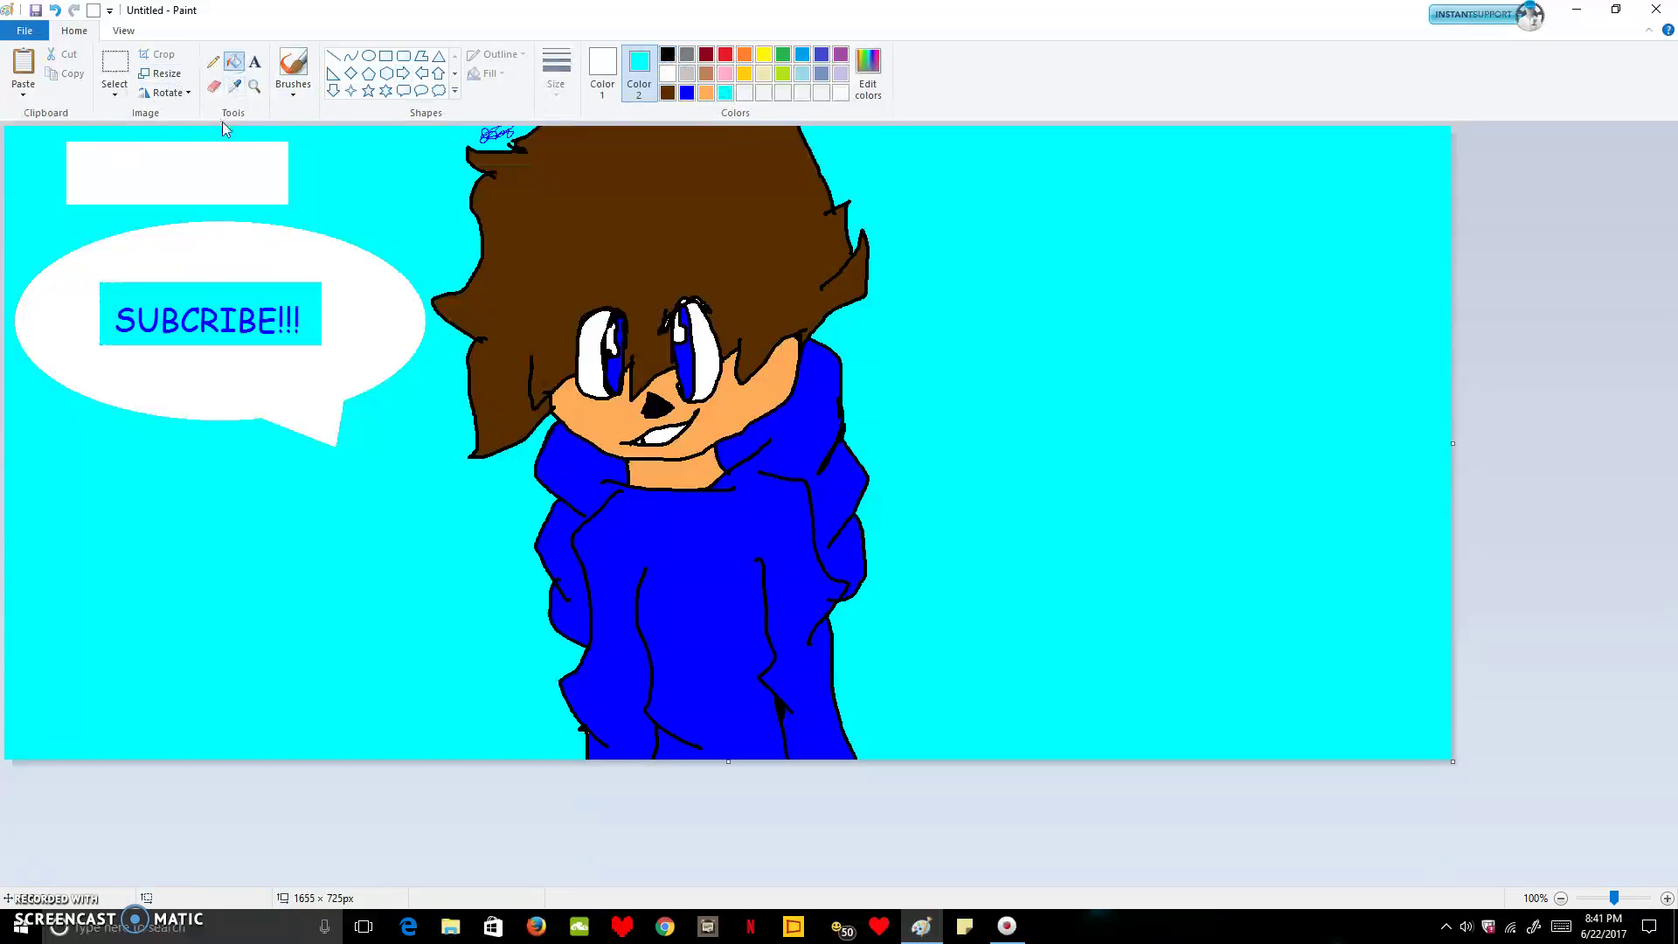
click(602, 70)
click(726, 92)
click(636, 74)
click(667, 73)
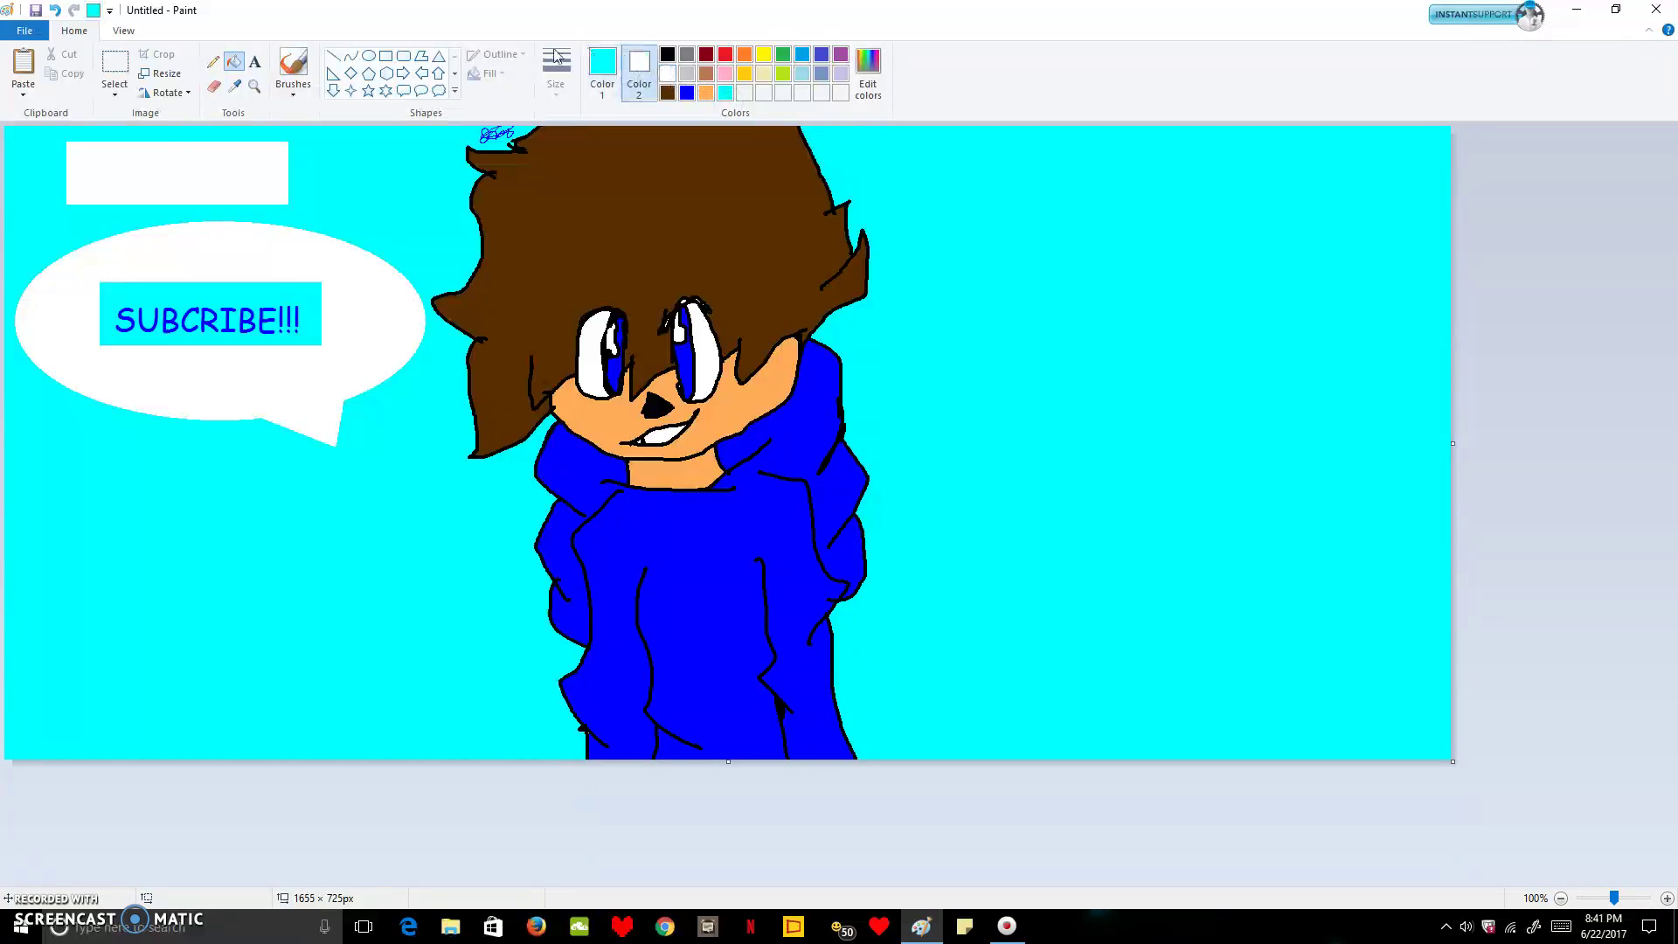
click(272, 172)
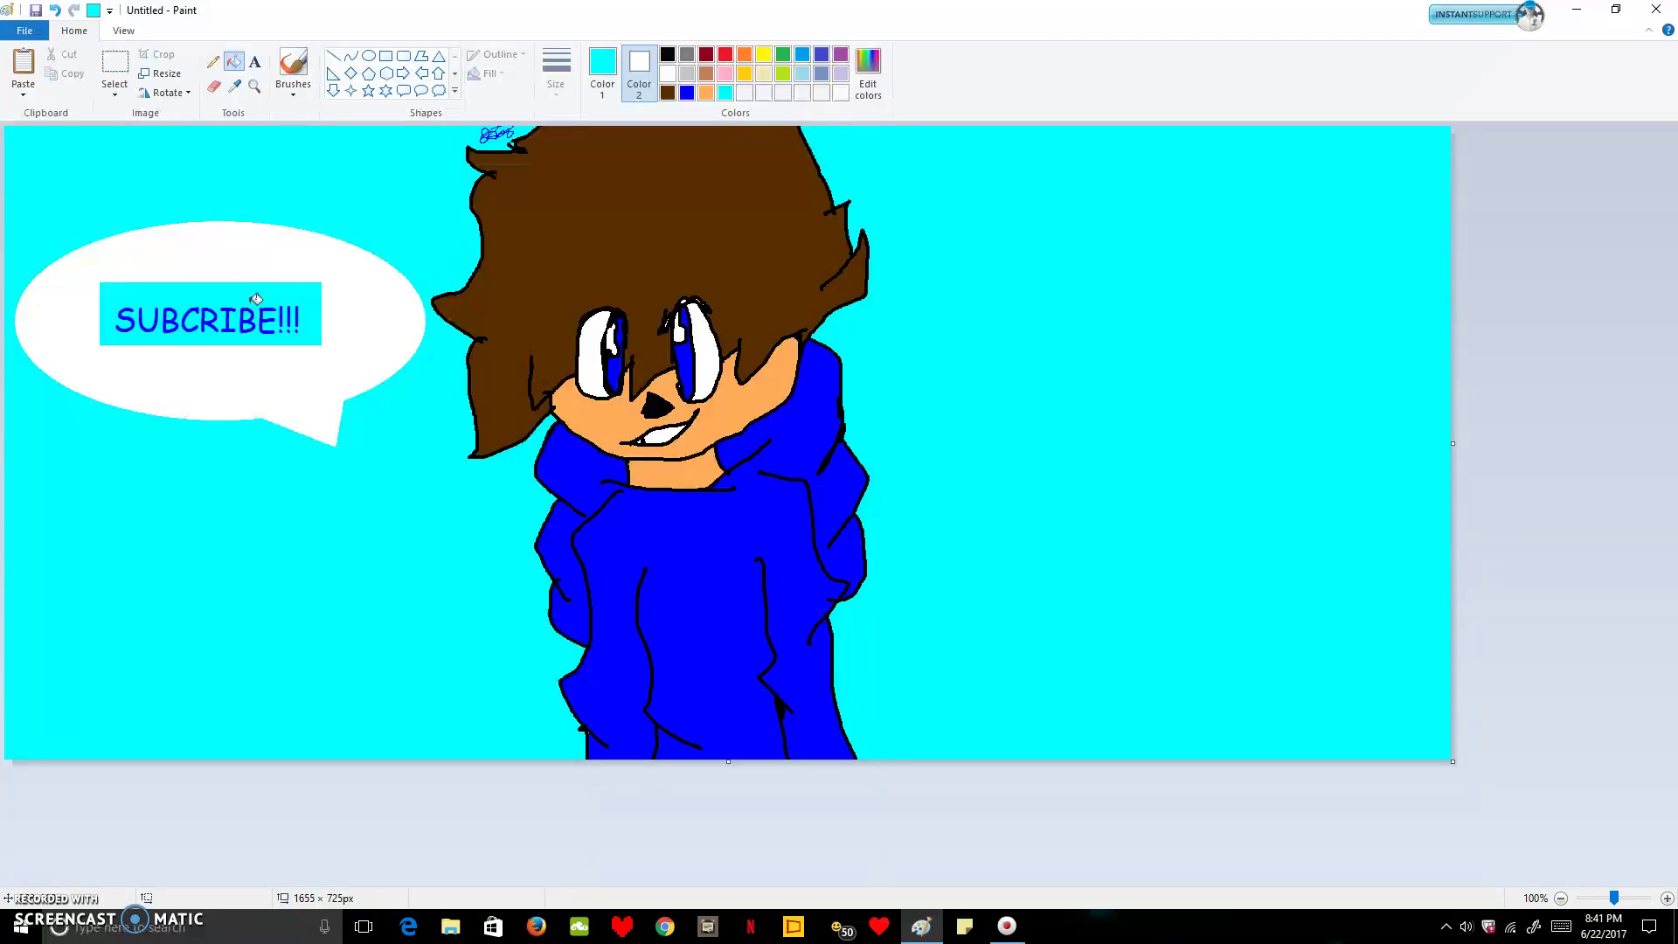
- Recolour the cyan patch around the speech bubble's text and inside its letters white
click(602, 66)
click(667, 73)
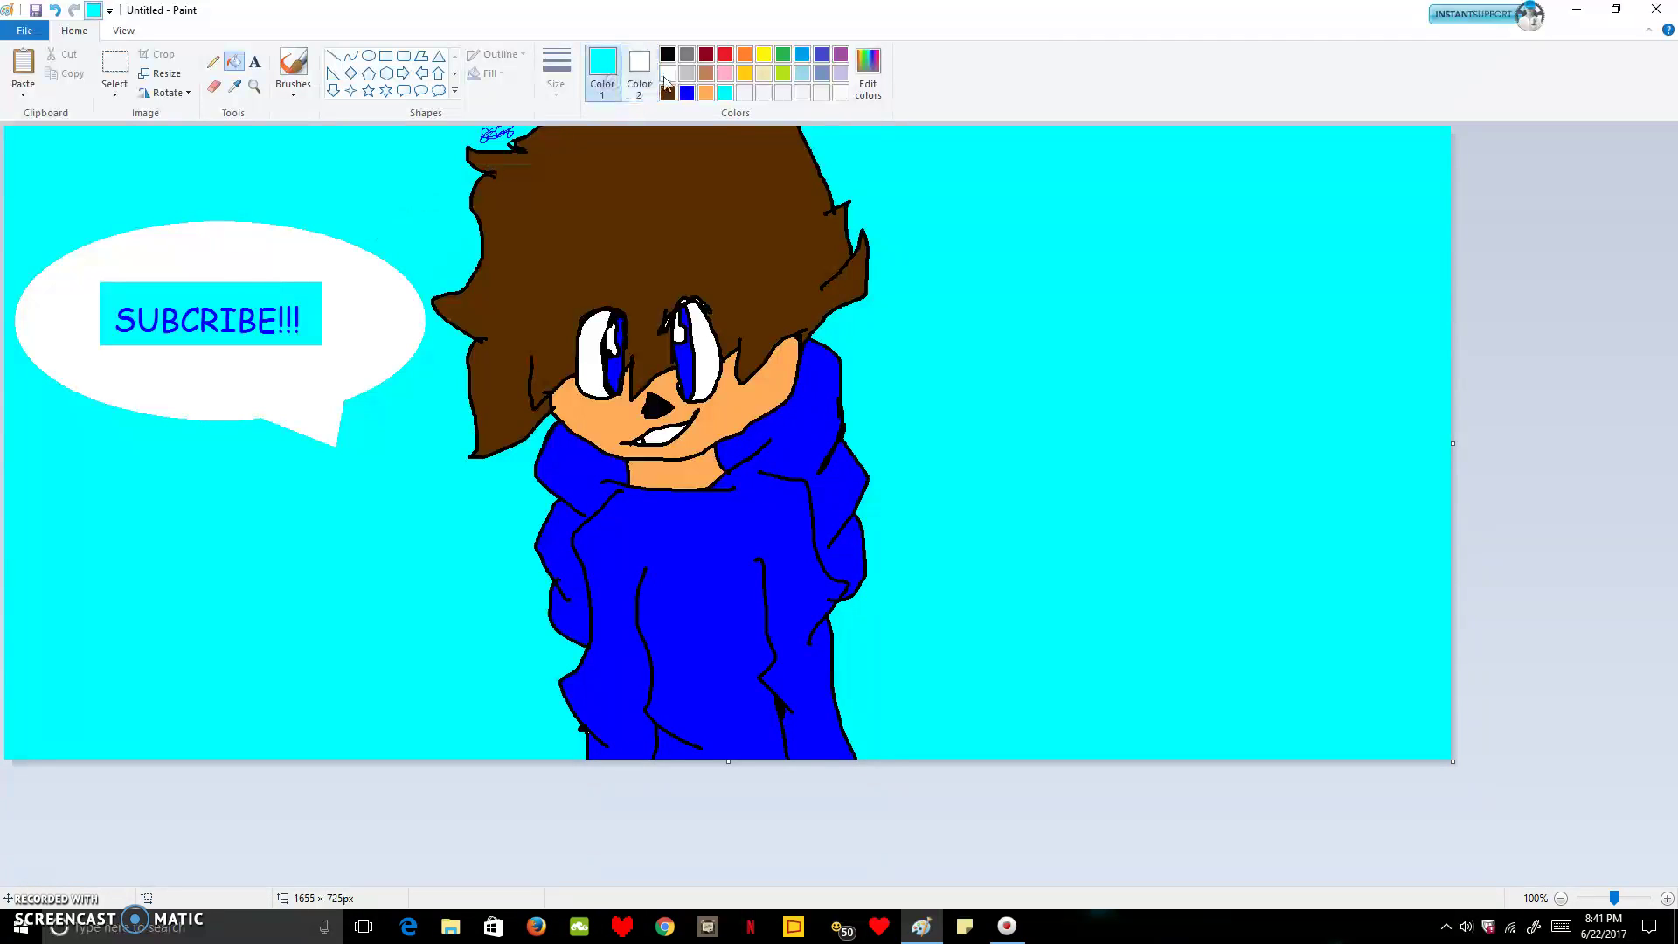
click(266, 306)
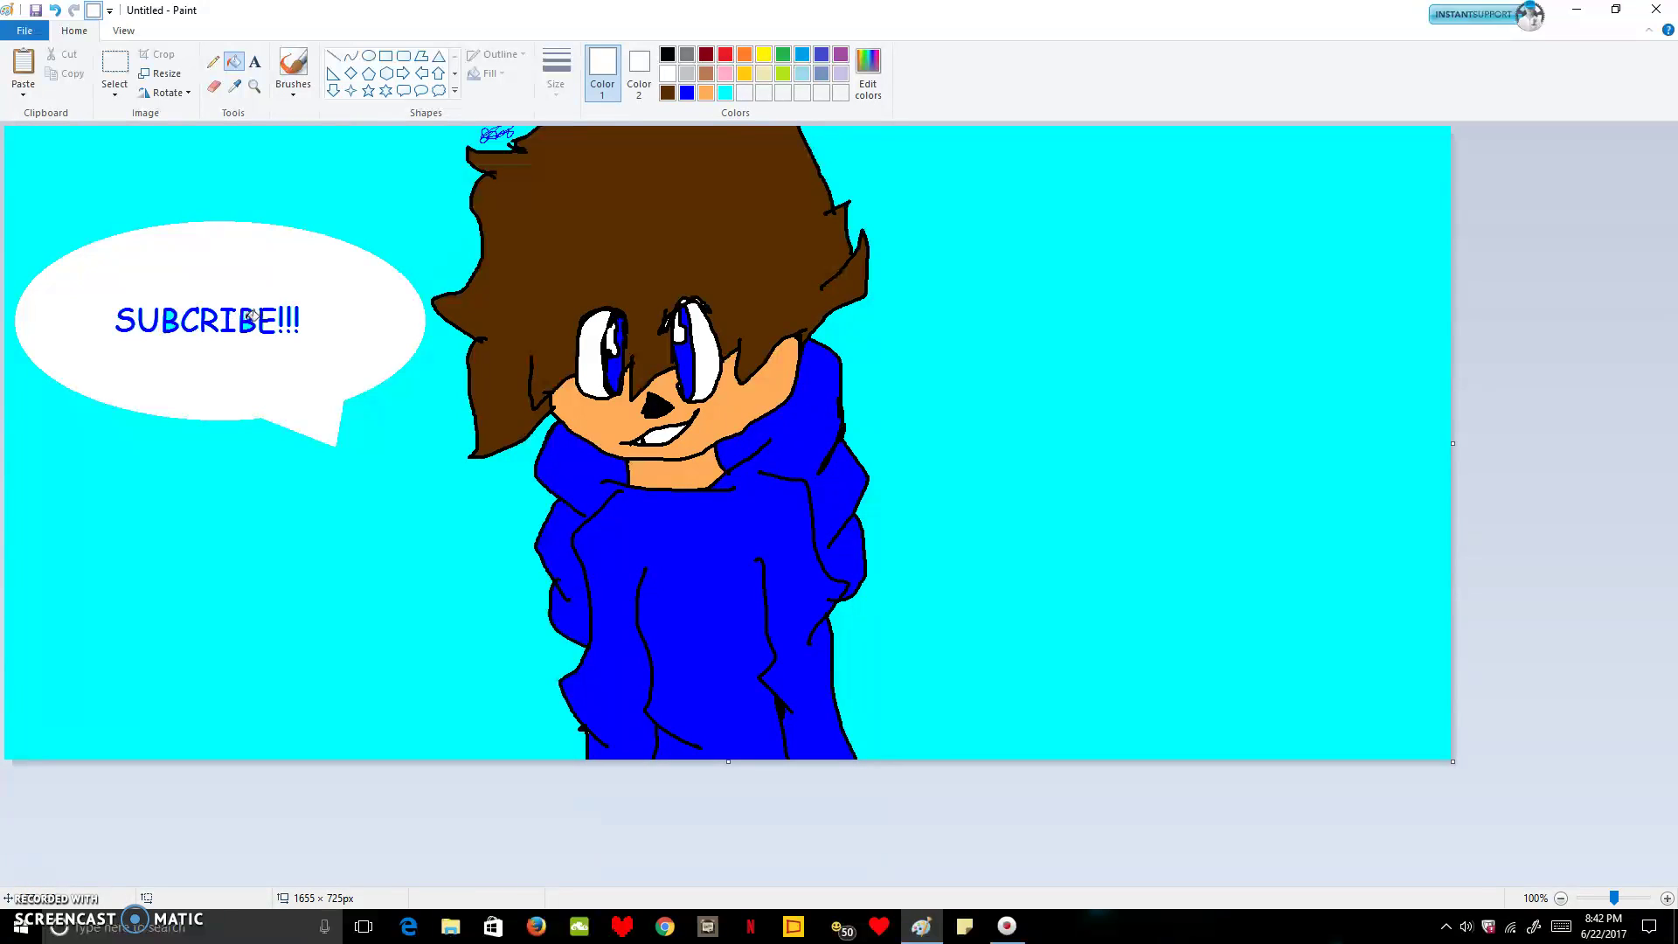
click(175, 320)
key(ctrl+z)
click(213, 61)
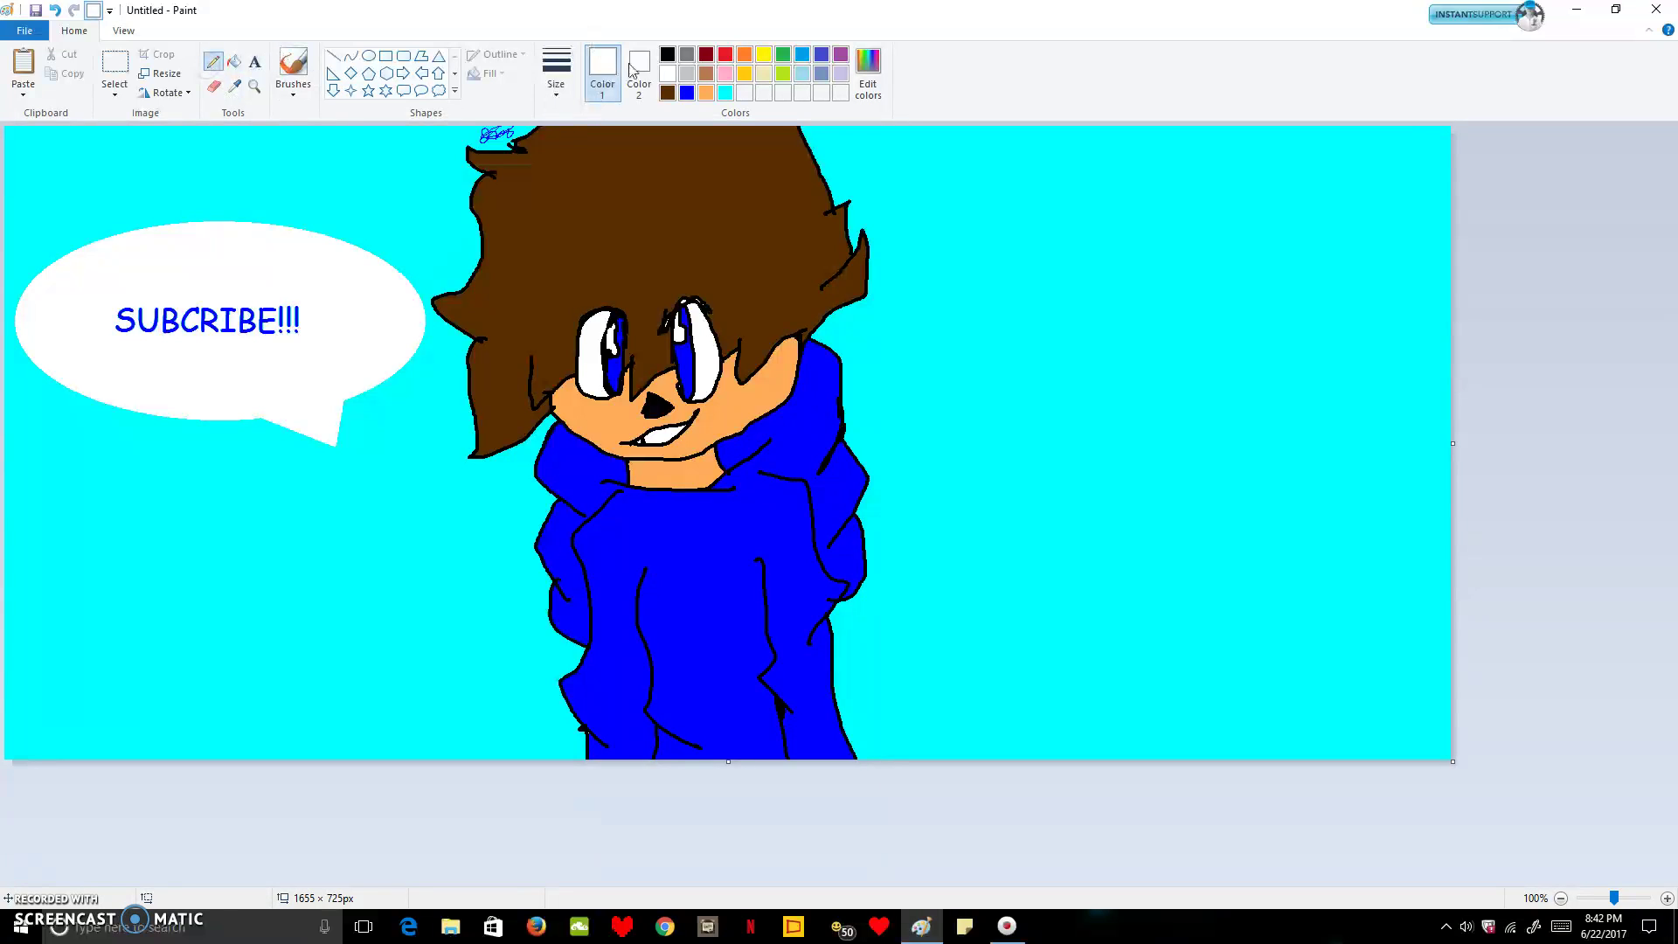
- Sketch a small figure's chin and two hands in black on the empty cyan area beside the character
click(667, 55)
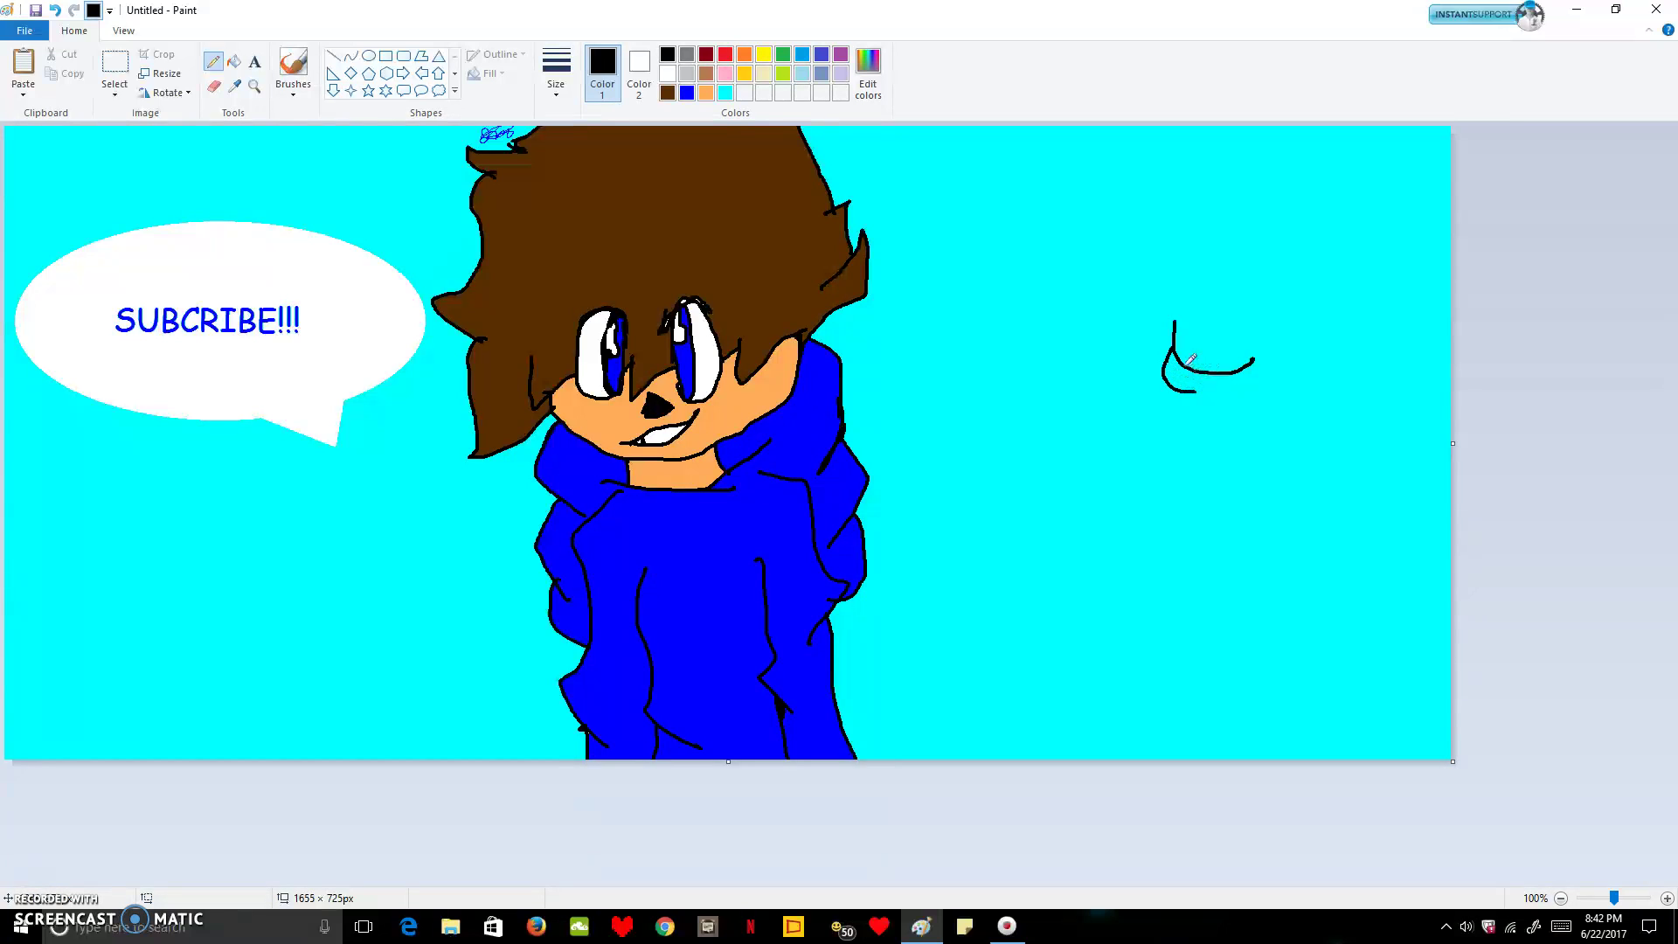
mouse_move(1224, 371)
mouse_down()
mouse_move(1175, 426)
mouse_move(1206, 421)
mouse_move(1170, 393)
mouse_move(1160, 462)
mouse_move(1253, 430)
mouse_move(1227, 476)
mouse_move(1245, 481)
mouse_move(1244, 459)
mouse_move(1235, 492)
mouse_move(1282, 477)
mouse_up()
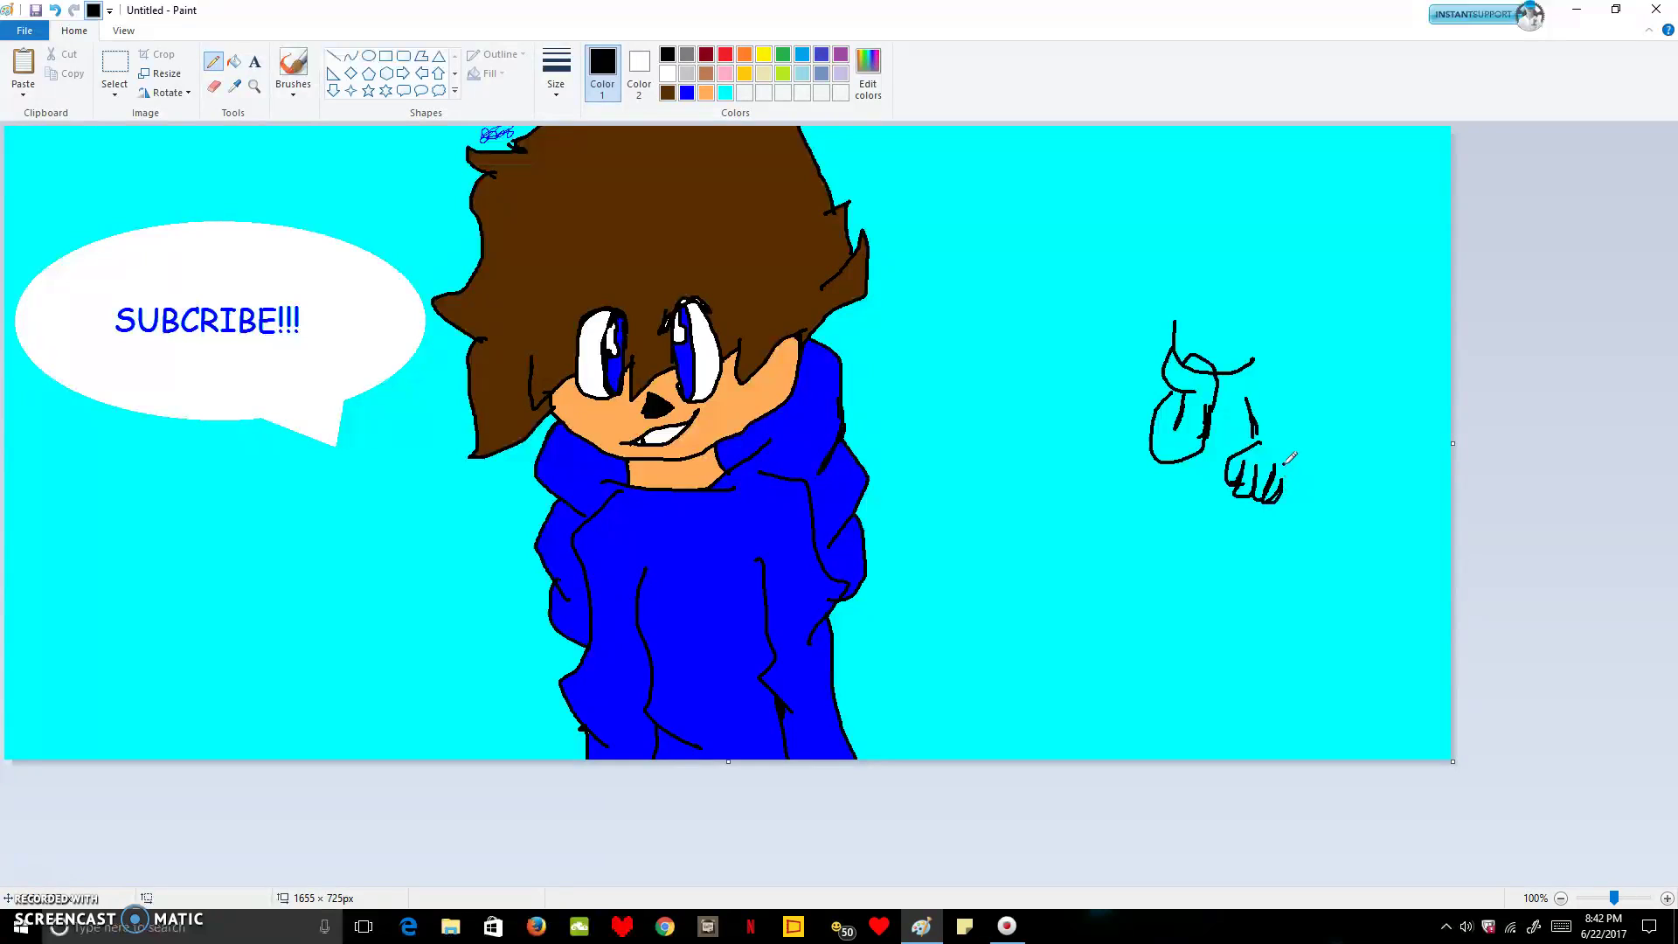
drag(1281, 393, 1286, 430)
drag(1290, 404, 1290, 472)
drag(1253, 403, 1252, 448)
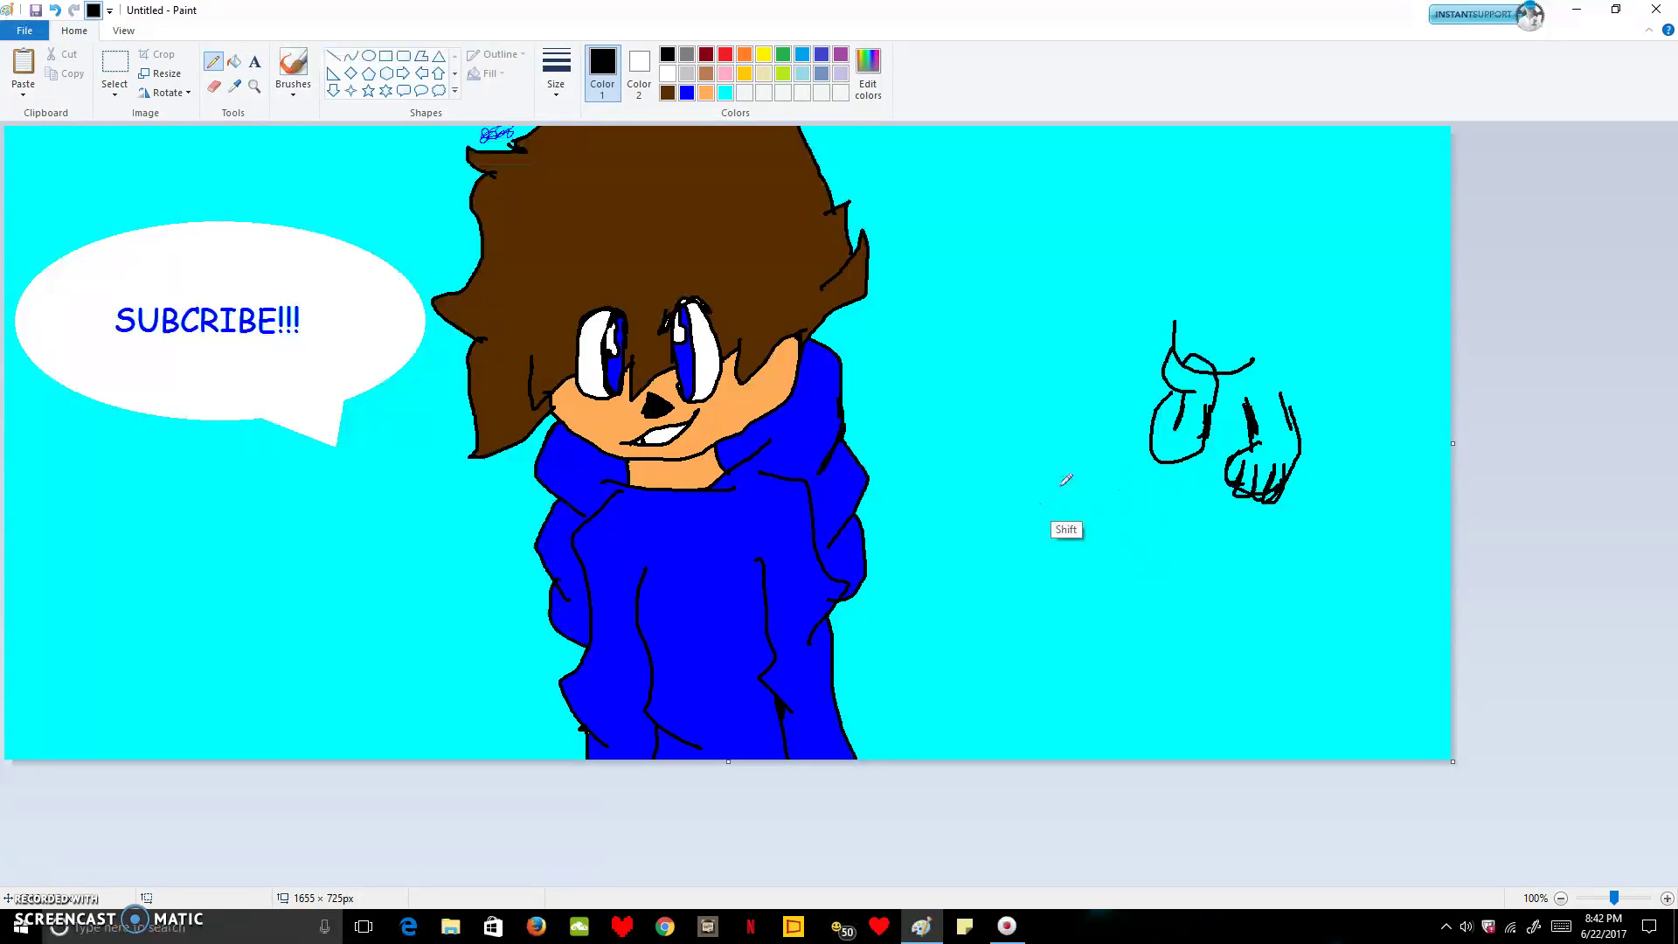
- Draw a straight horizontal line beneath the small figure's hands and add its eyes, open mouth and spiky hair
mouse_move(1042, 495)
mouse_down()
mouse_move(1177, 456)
mouse_move(1367, 455)
mouse_up()
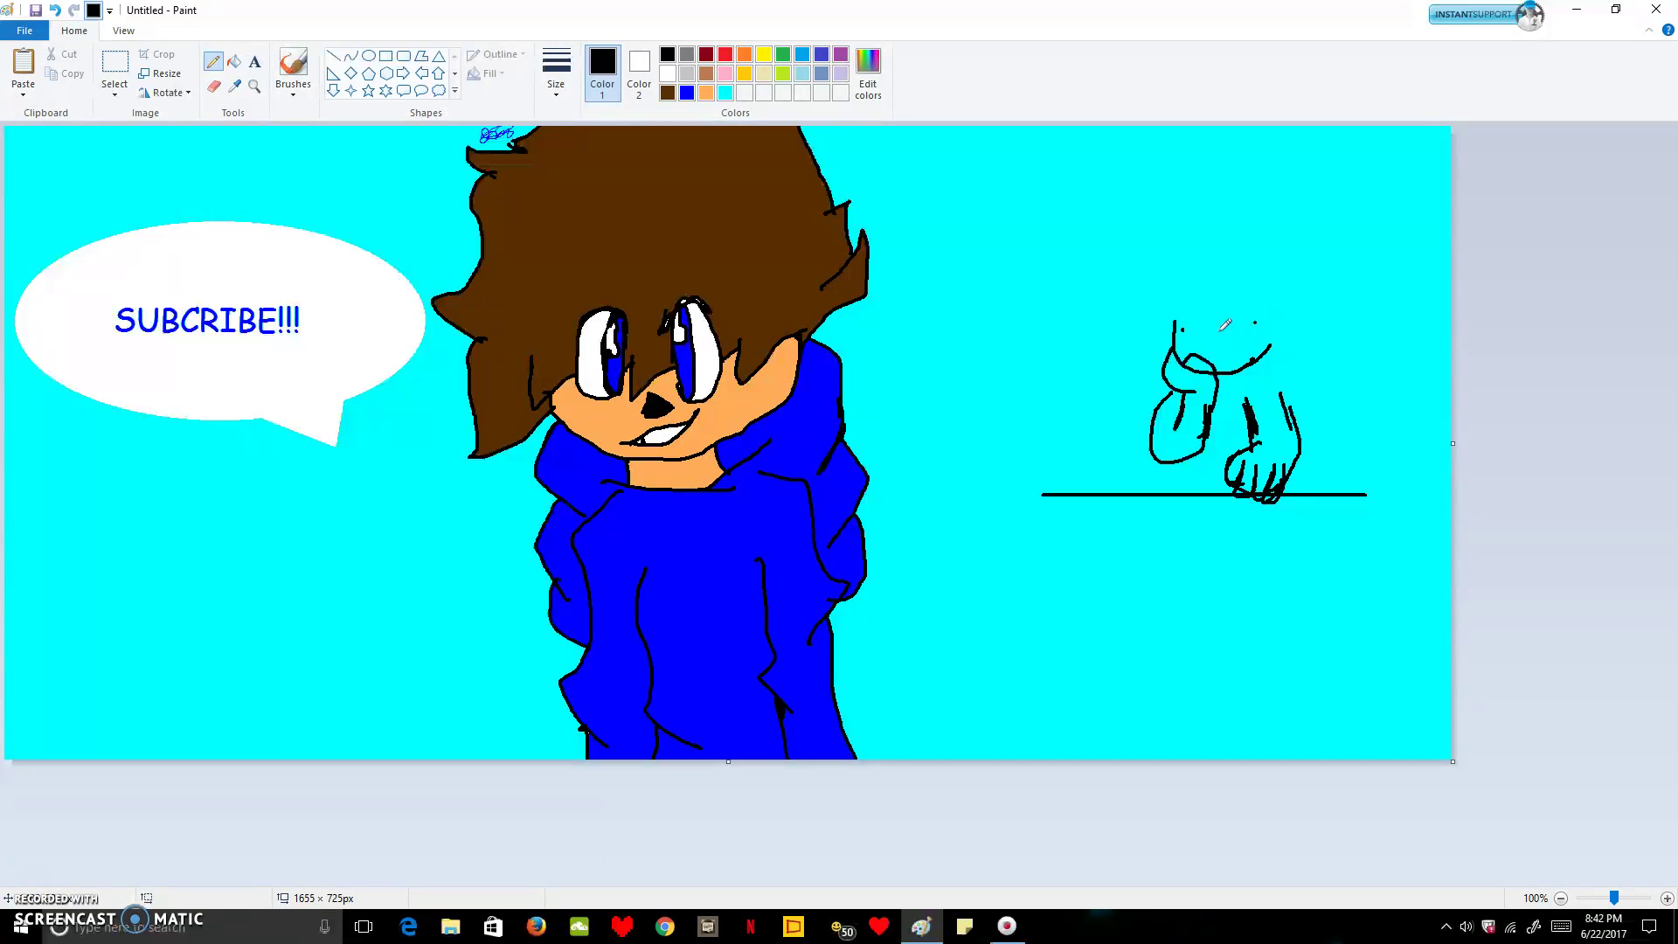
drag(1176, 345, 1230, 335)
mouse_move(1190, 341)
mouse_down()
mouse_move(1231, 354)
mouse_move(1240, 333)
mouse_up()
click(1256, 325)
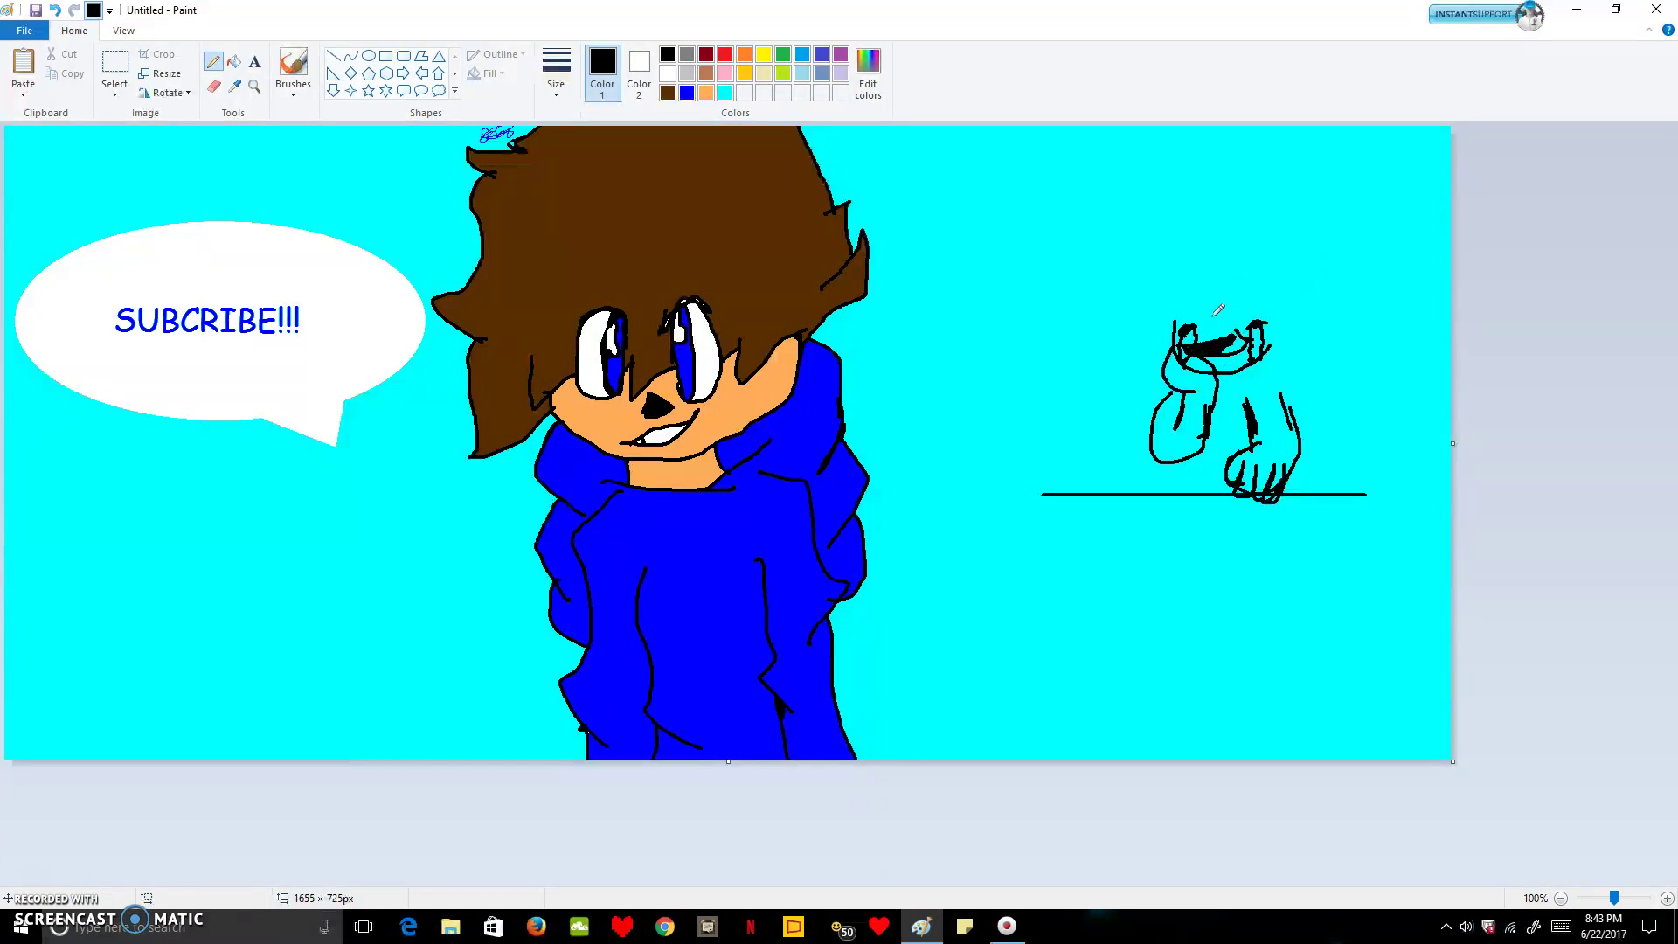
mouse_move(1276, 338)
mouse_down()
mouse_move(1305, 300)
mouse_move(1287, 280)
mouse_move(1208, 245)
mouse_move(1210, 276)
mouse_move(1124, 302)
mouse_move(1130, 362)
mouse_move(1174, 338)
mouse_move(1215, 342)
mouse_move(1182, 330)
mouse_move(1235, 308)
mouse_up()
- Try to sketch a simple face with a mouth above the small figure and undo its strokes
click(1083, 196)
drag(1005, 225, 1084, 218)
mouse_move(1076, 210)
mouse_down()
mouse_move(1090, 231)
mouse_move(1071, 216)
mouse_up()
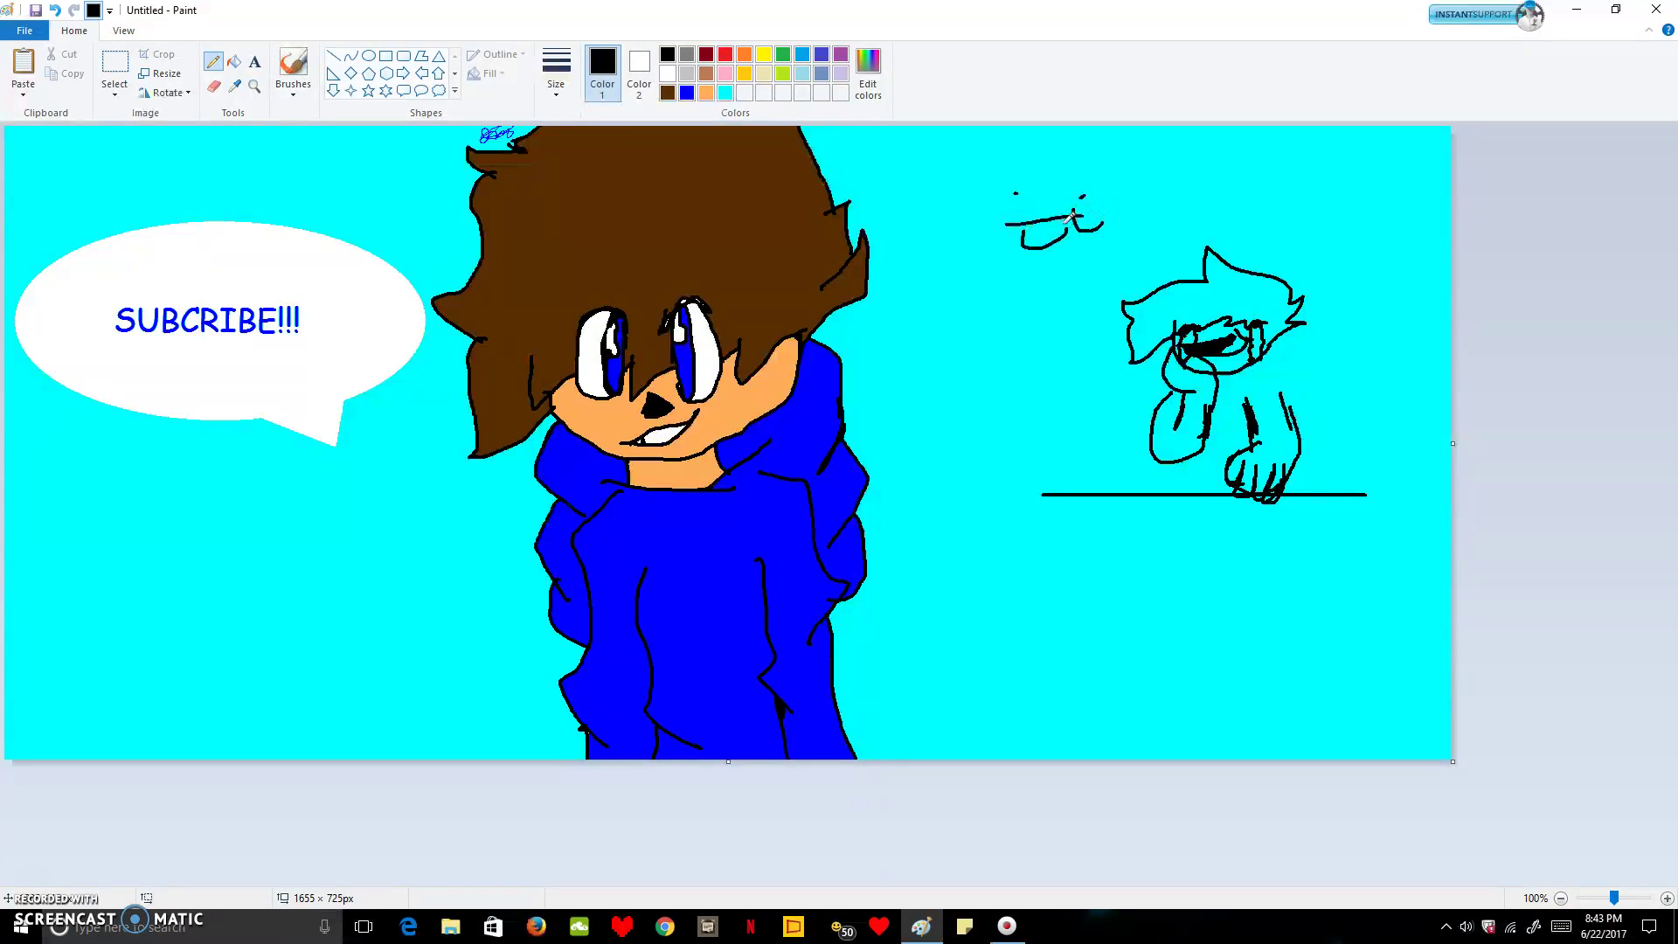
key(ctrl+z)
key(ctrl+z)
key(ctrl+z)
key(ctrl+z)
- Try a larger face with a straight-topped mouth filled in black above the small figure, and undo it
click(1001, 191)
drag(995, 205, 1108, 212)
mouse_move(998, 206)
mouse_down()
mouse_move(1062, 233)
mouse_move(1104, 208)
mouse_up()
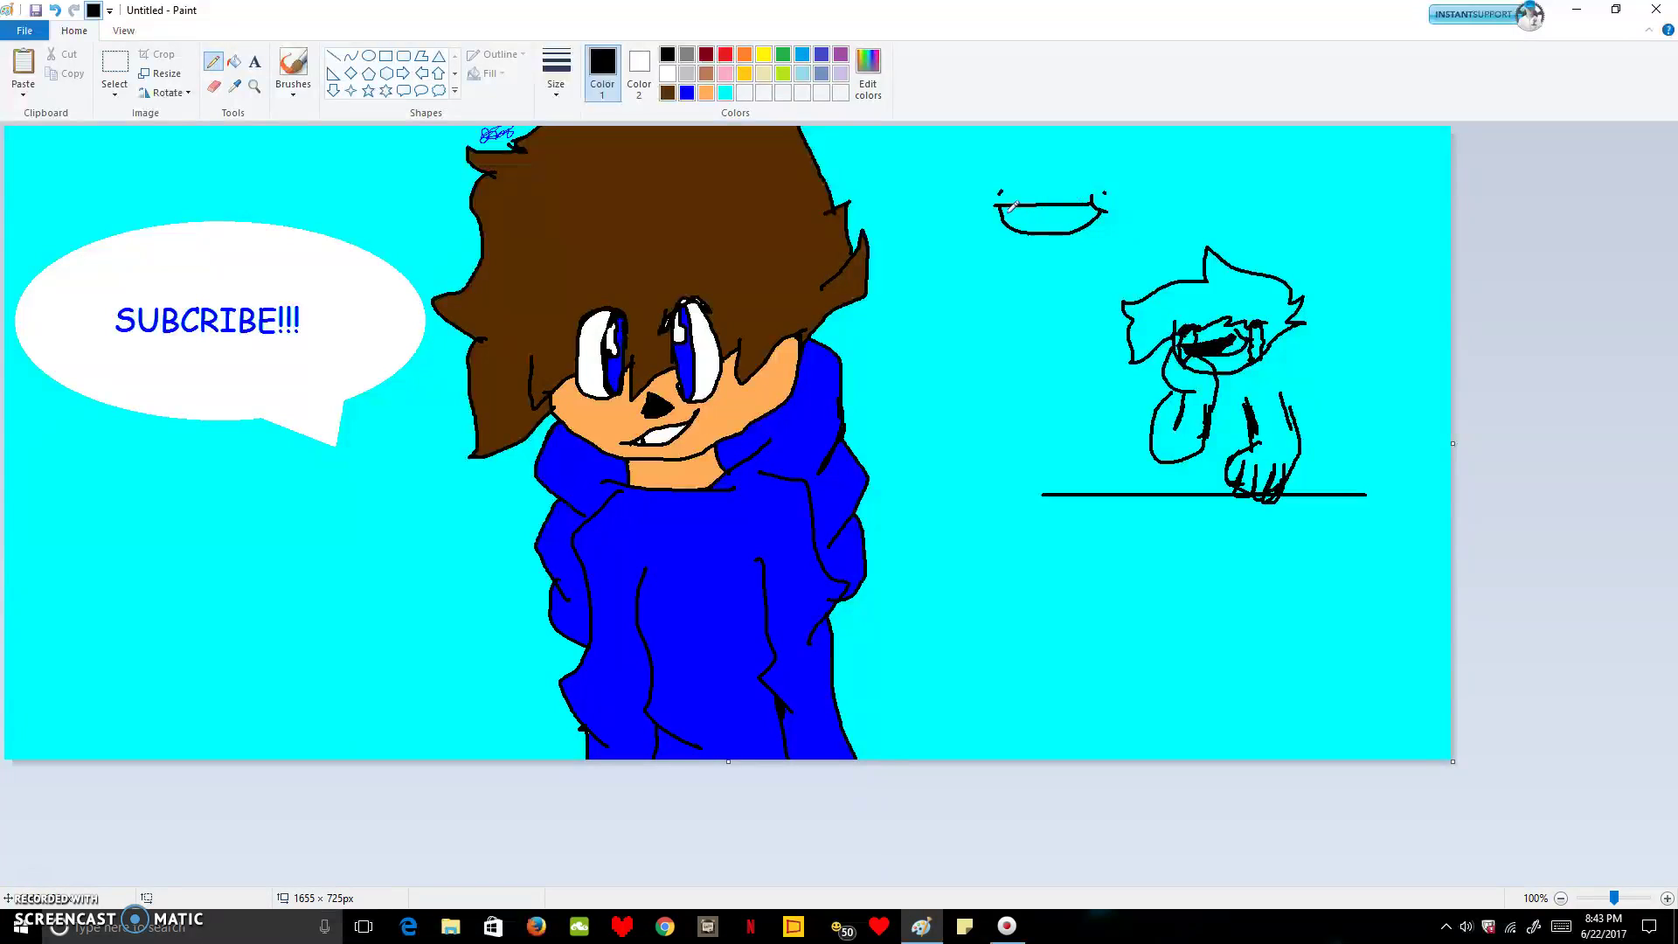
mouse_move(1013, 209)
mouse_down()
mouse_move(1091, 203)
mouse_move(1065, 229)
mouse_move(1070, 214)
mouse_move(1018, 209)
mouse_move(1008, 227)
mouse_move(1053, 231)
mouse_up()
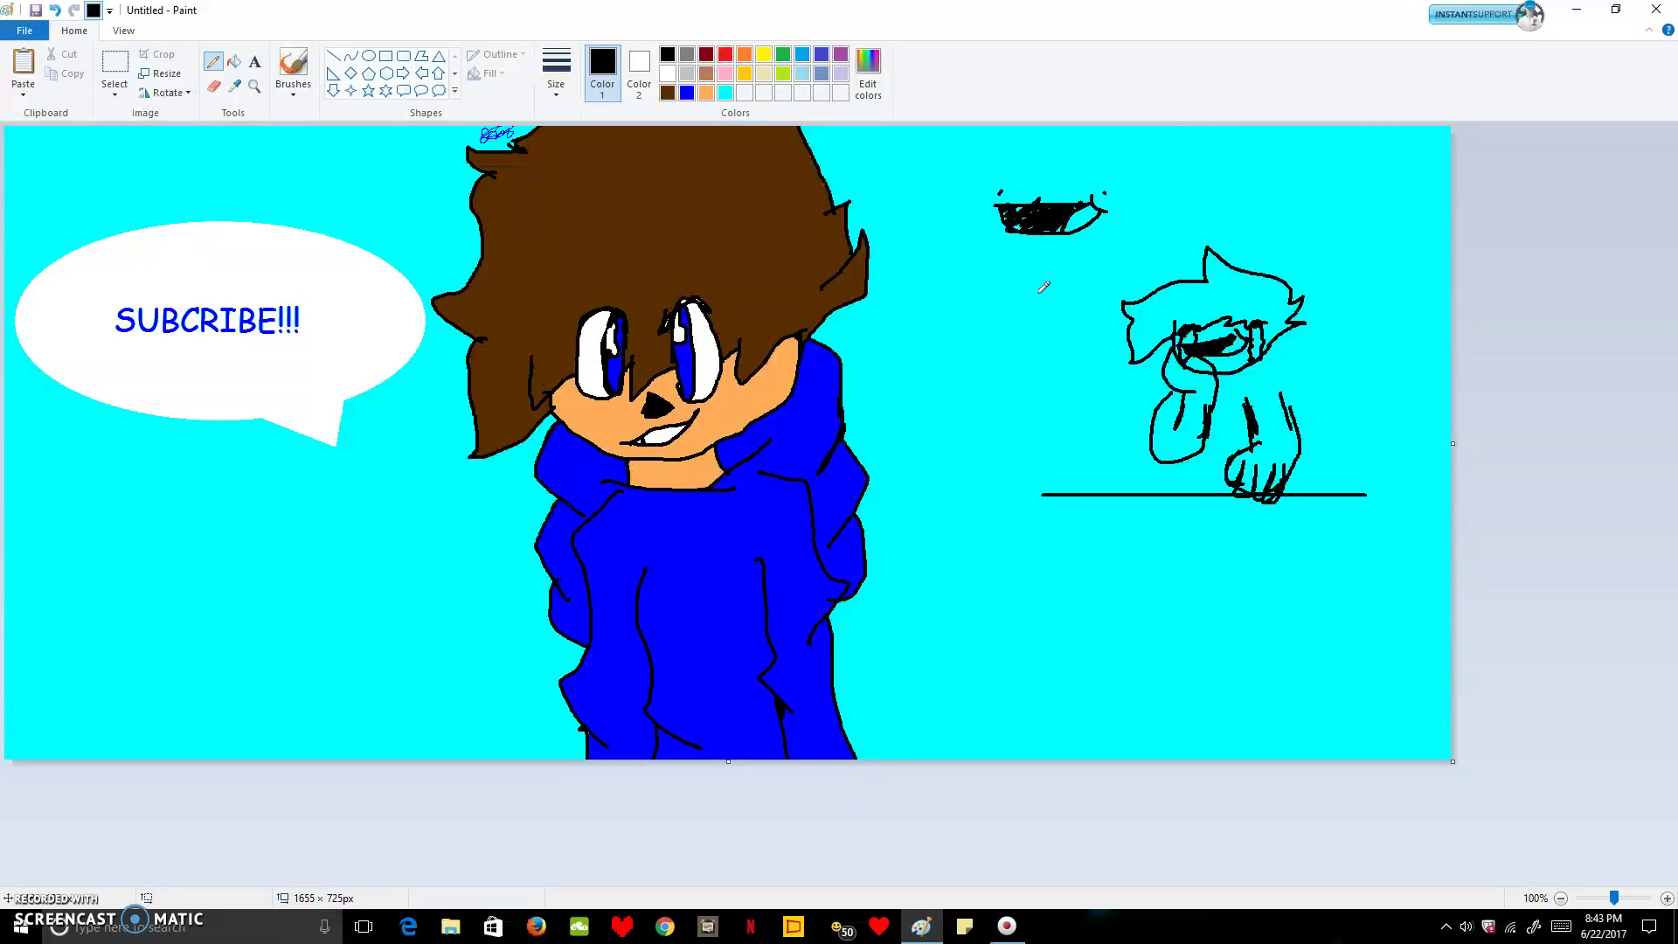
key(ctrl+z)
key(ctrl+z)
key(ctrl+z)
key(ctrl+z)
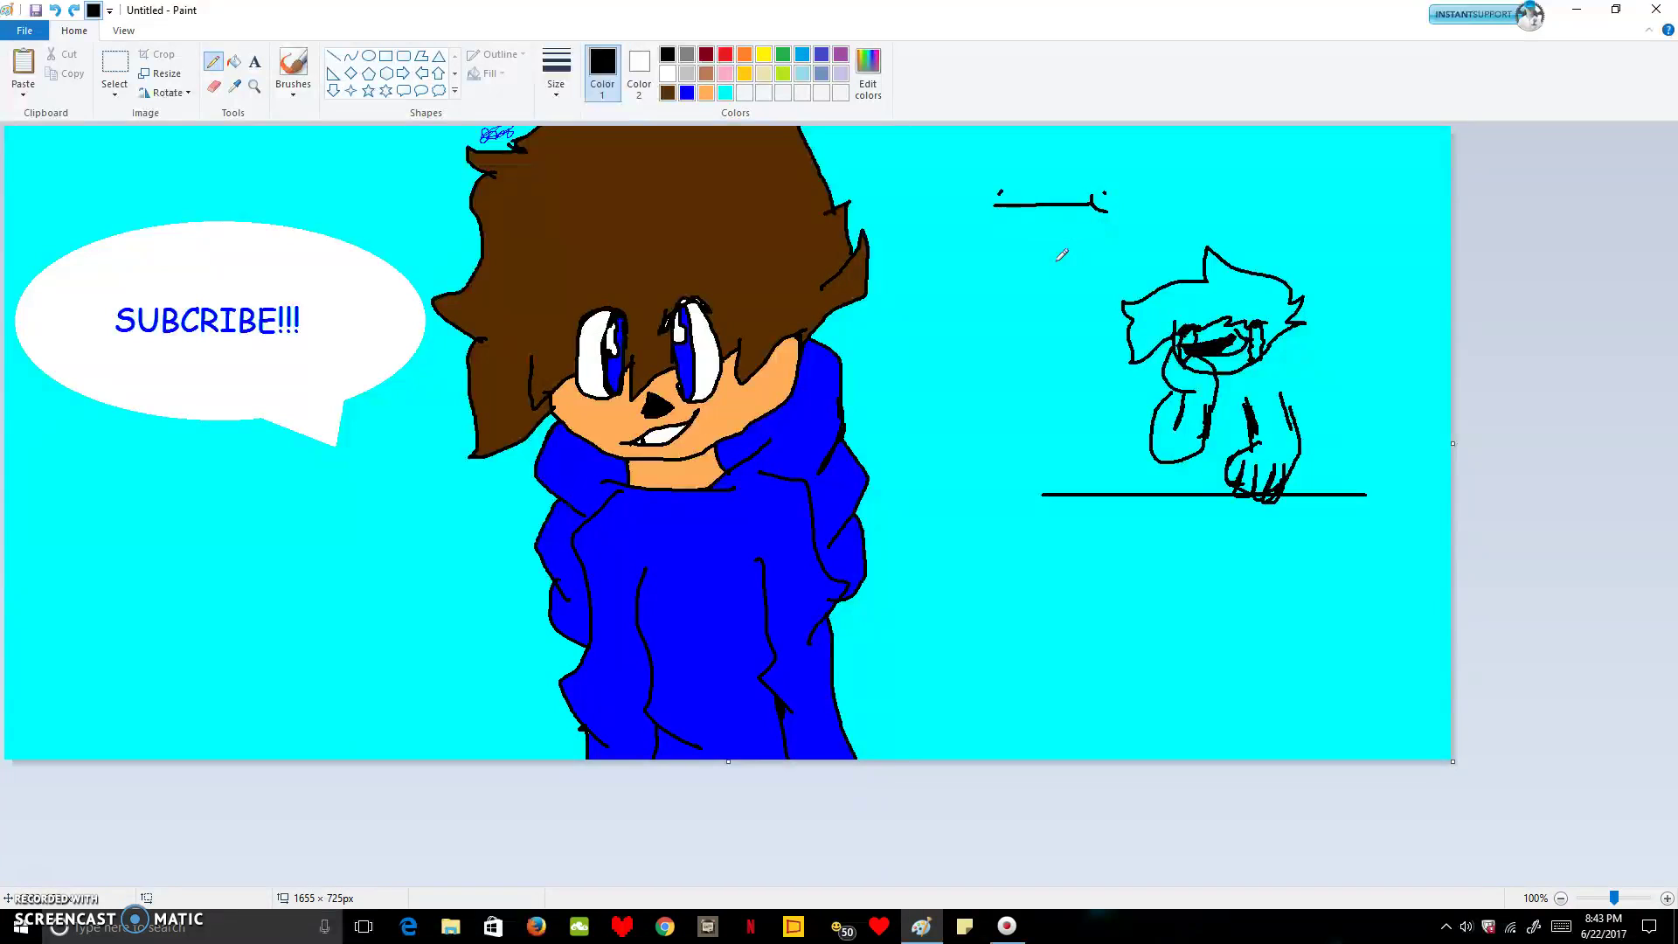
key(ctrl+z)
- Add the small figure's shoulder and arm lines and handwrite "I'm desprete" in black above it
mouse_move(1292, 335)
mouse_down()
mouse_move(1294, 398)
mouse_move(1307, 391)
mouse_move(1289, 412)
mouse_move(1261, 373)
mouse_move(1294, 416)
mouse_up()
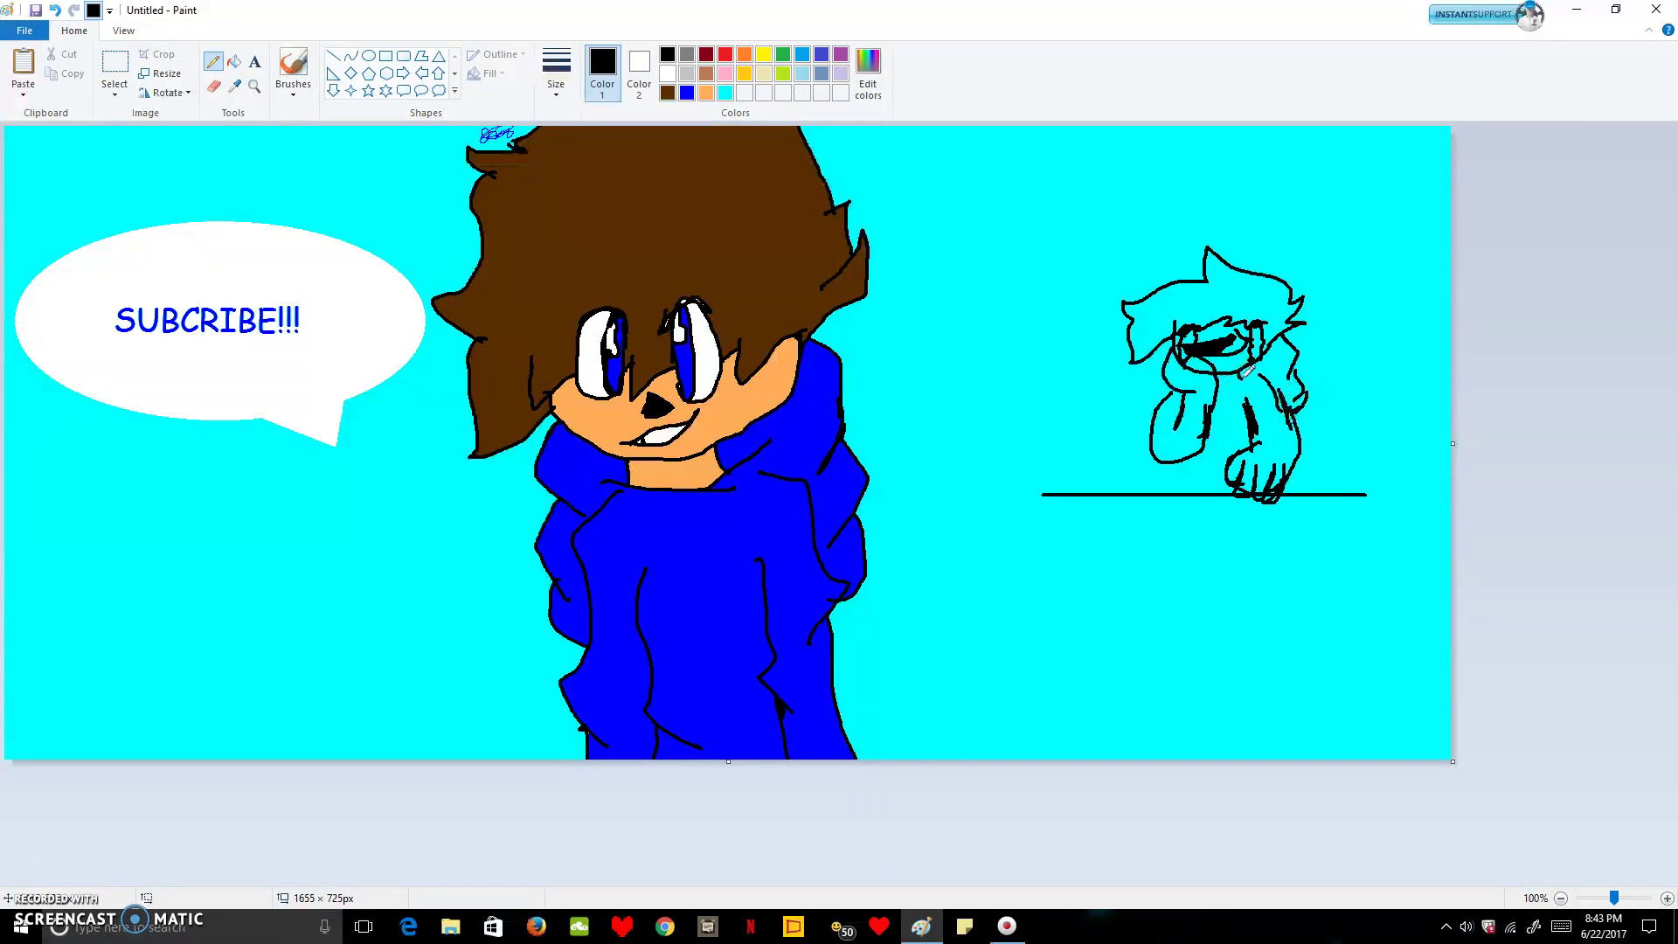
mouse_move(1177, 390)
mouse_down()
mouse_move(1228, 392)
mouse_move(1206, 436)
mouse_move(1174, 395)
mouse_move(1191, 433)
mouse_move(1182, 411)
mouse_move(1174, 424)
mouse_move(1219, 433)
mouse_move(1177, 488)
mouse_up()
drag(982, 203, 1007, 224)
mouse_move(994, 244)
mouse_down()
mouse_move(1095, 178)
mouse_move(1016, 199)
mouse_up()
mouse_move(1003, 202)
mouse_down()
mouse_move(991, 239)
mouse_move(1025, 226)
mouse_up()
drag(996, 291, 1040, 293)
drag(1045, 282, 1071, 251)
drag(1093, 238, 1098, 271)
mouse_move(1125, 247)
mouse_down()
mouse_move(1188, 174)
mouse_move(1194, 194)
mouse_move(1283, 194)
mouse_up()
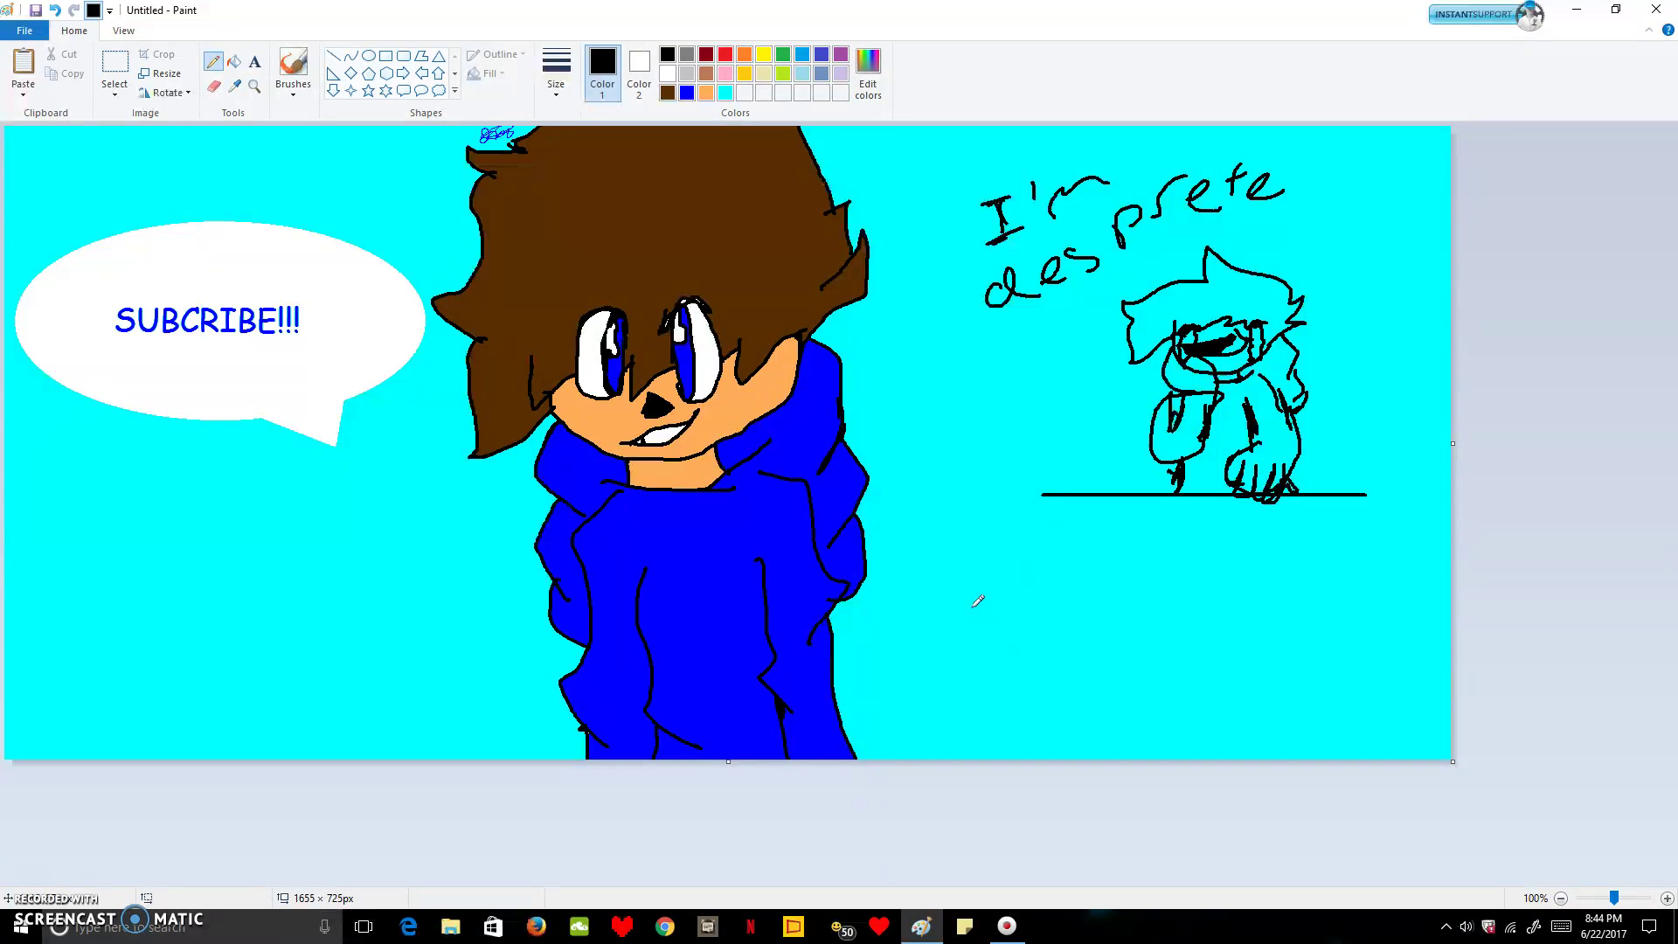
- Undo the handwritten text and the small figure's arm lines, hair and eye and mouth details
key(ctrl+z)
key(ctrl+z)
key(ctrl+z)
key(ctrl+z)
key(ctrl+z)
key(ctrl+z)
key(ctrl+z)
key(ctrl+z)
key(ctrl+z)
key(ctrl+z)
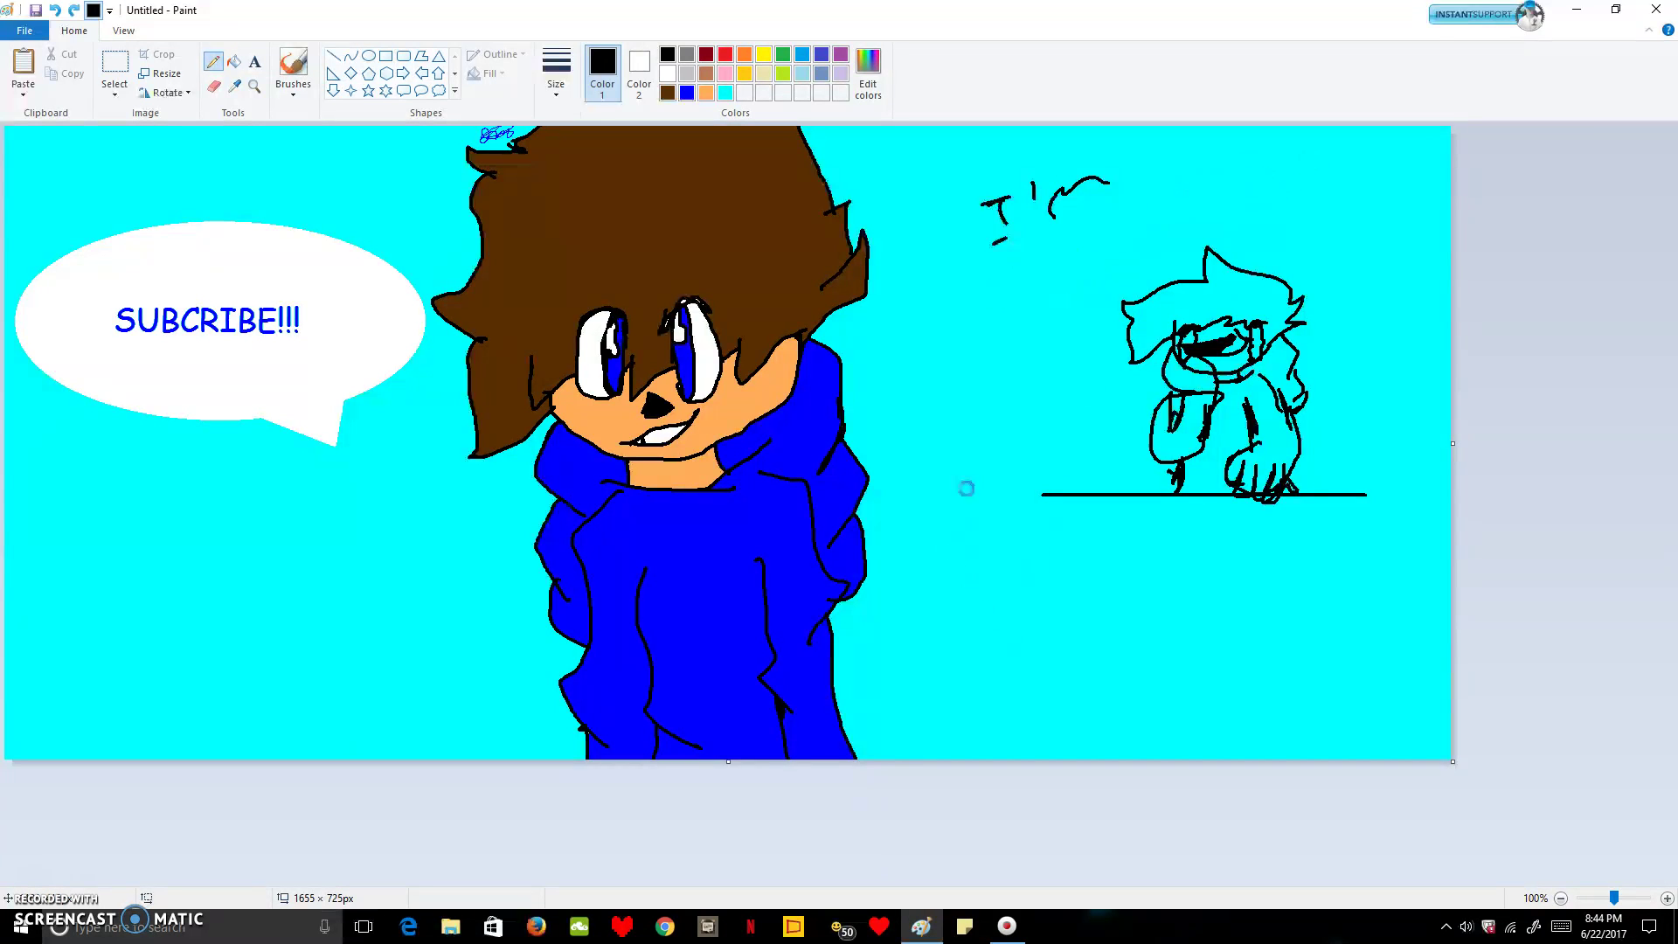
key(ctrl+z)
key(ctrl+z)
key(ctrl+z)
key(ctrl+z)
key(ctrl+z)
key(ctrl+z)
key(ctrl+z)
key(ctrl+z)
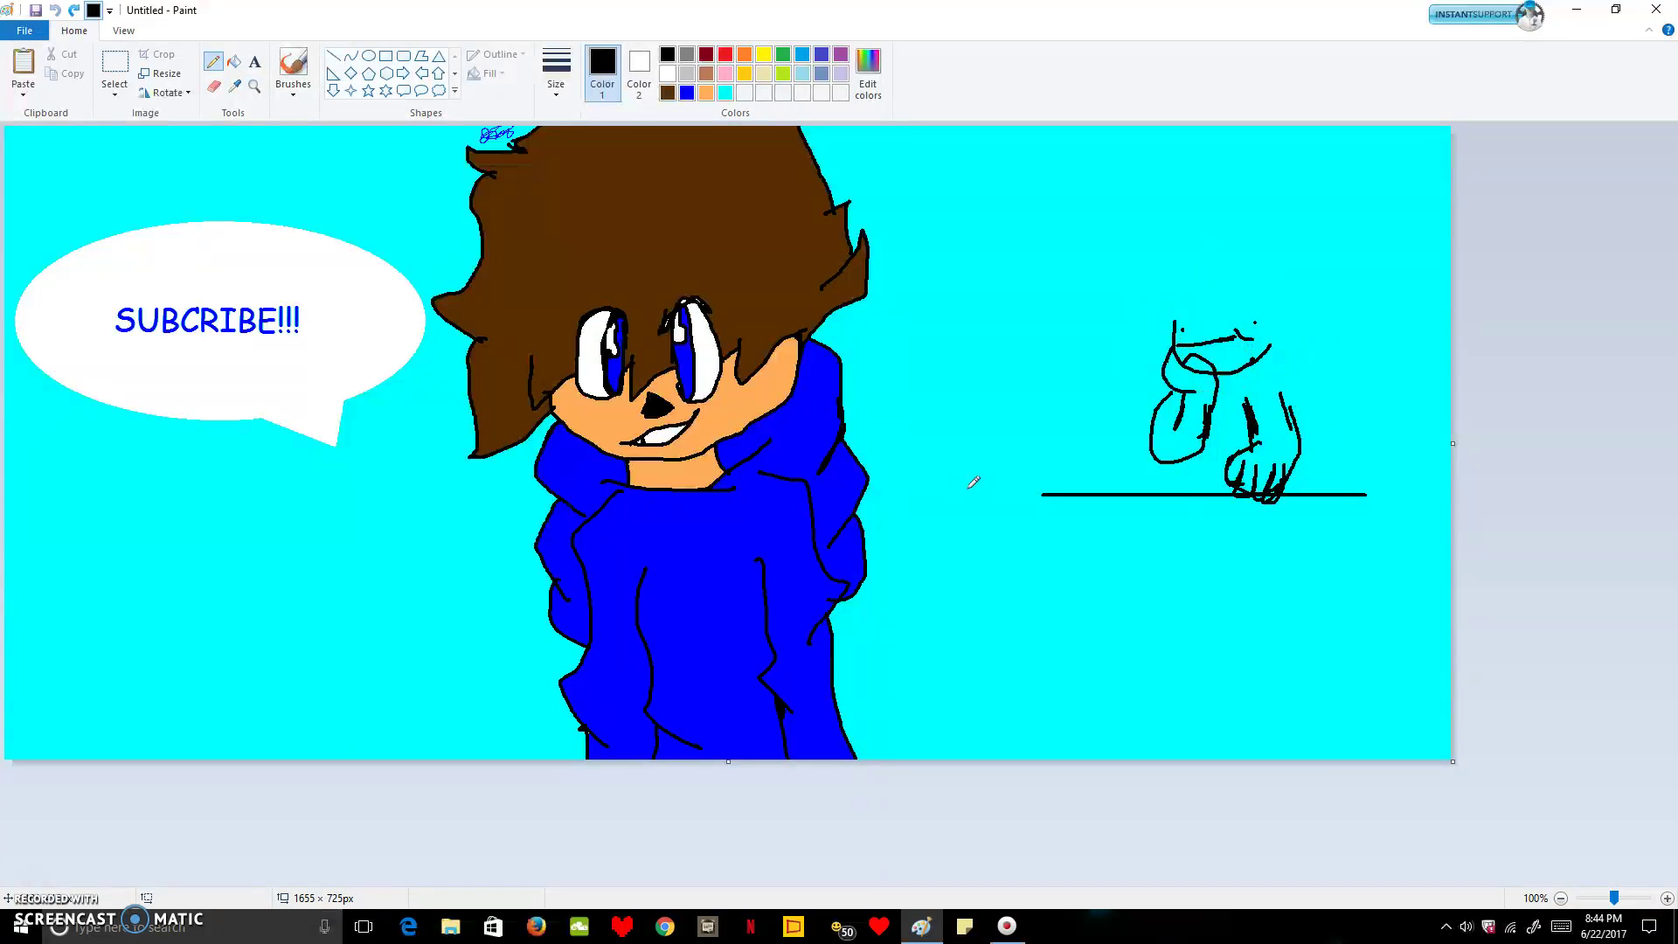
- Erase the rest of the small sketch to cyan and try recolouring the character's black outlines cyan
click(639, 70)
click(725, 92)
click(214, 86)
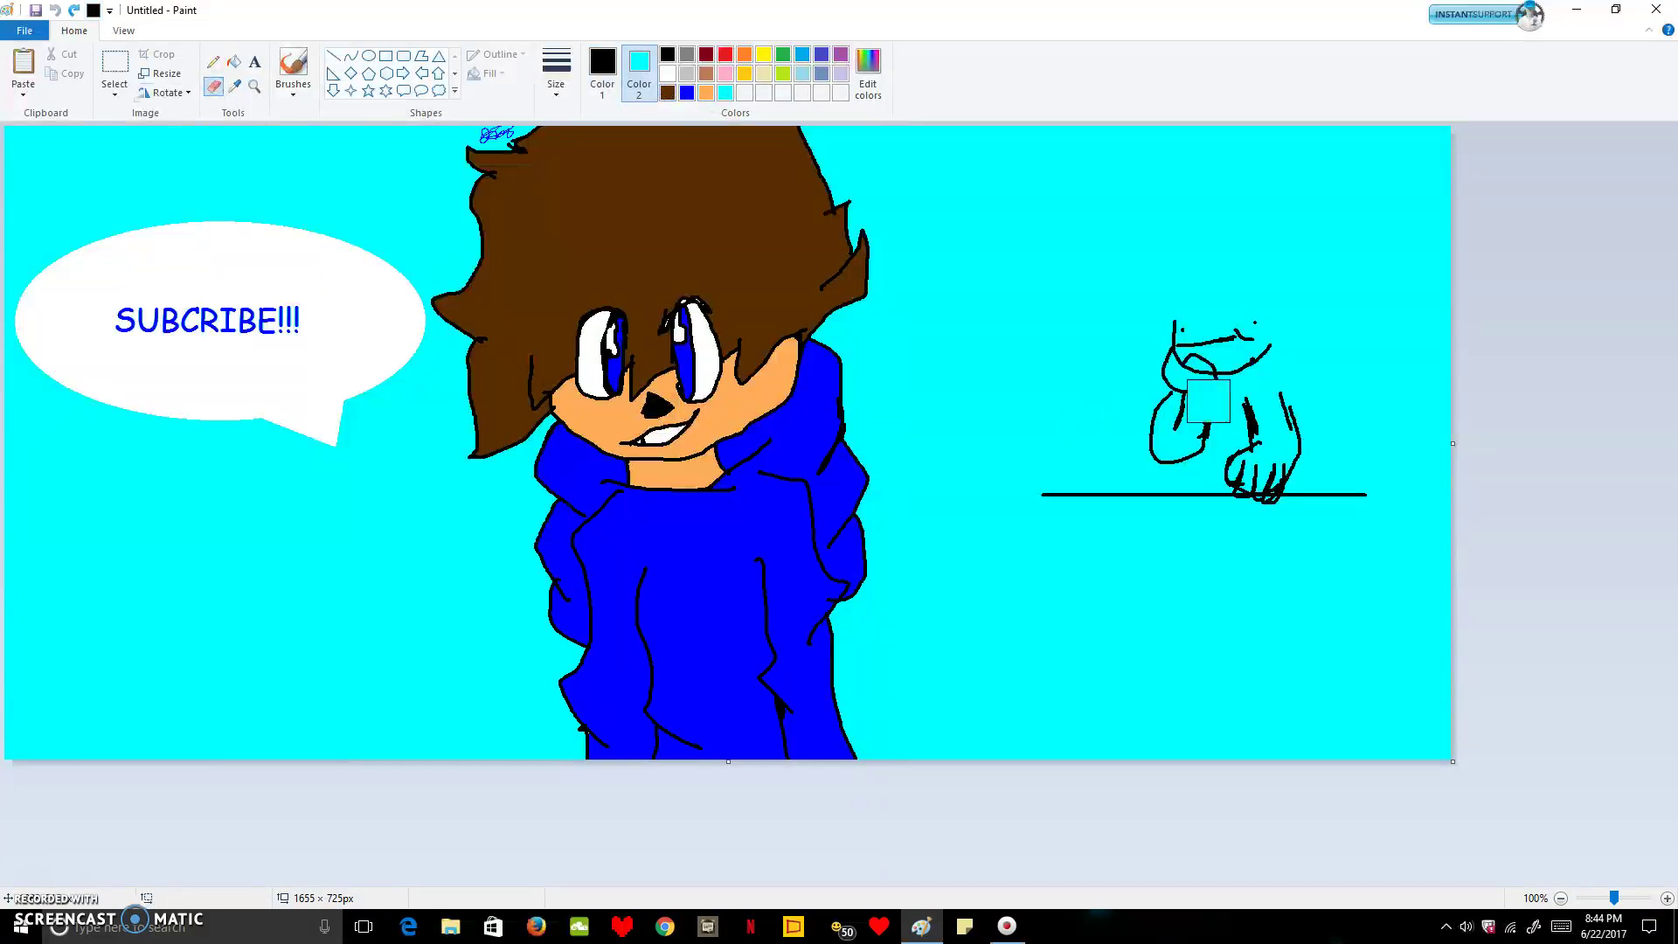
mouse_move(1224, 306)
mouse_down()
mouse_move(1165, 363)
mouse_move(1277, 469)
mouse_move(1165, 423)
mouse_move(1315, 401)
mouse_move(1300, 491)
mouse_move(1472, 486)
mouse_up()
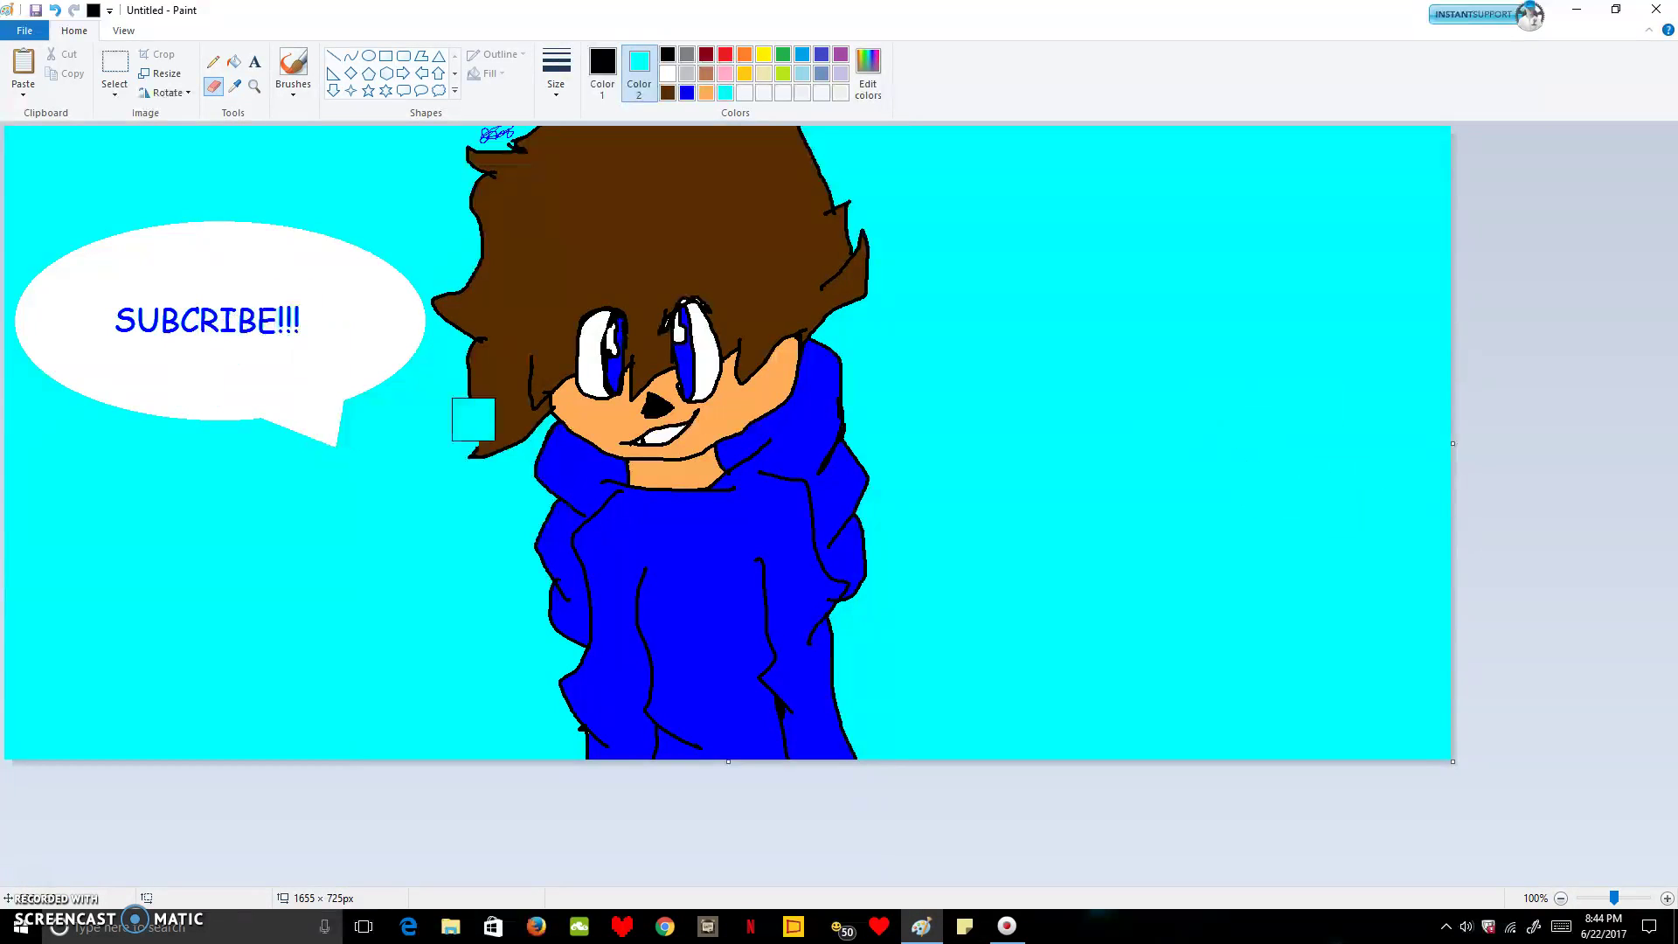
drag(535, 398, 1009, 590)
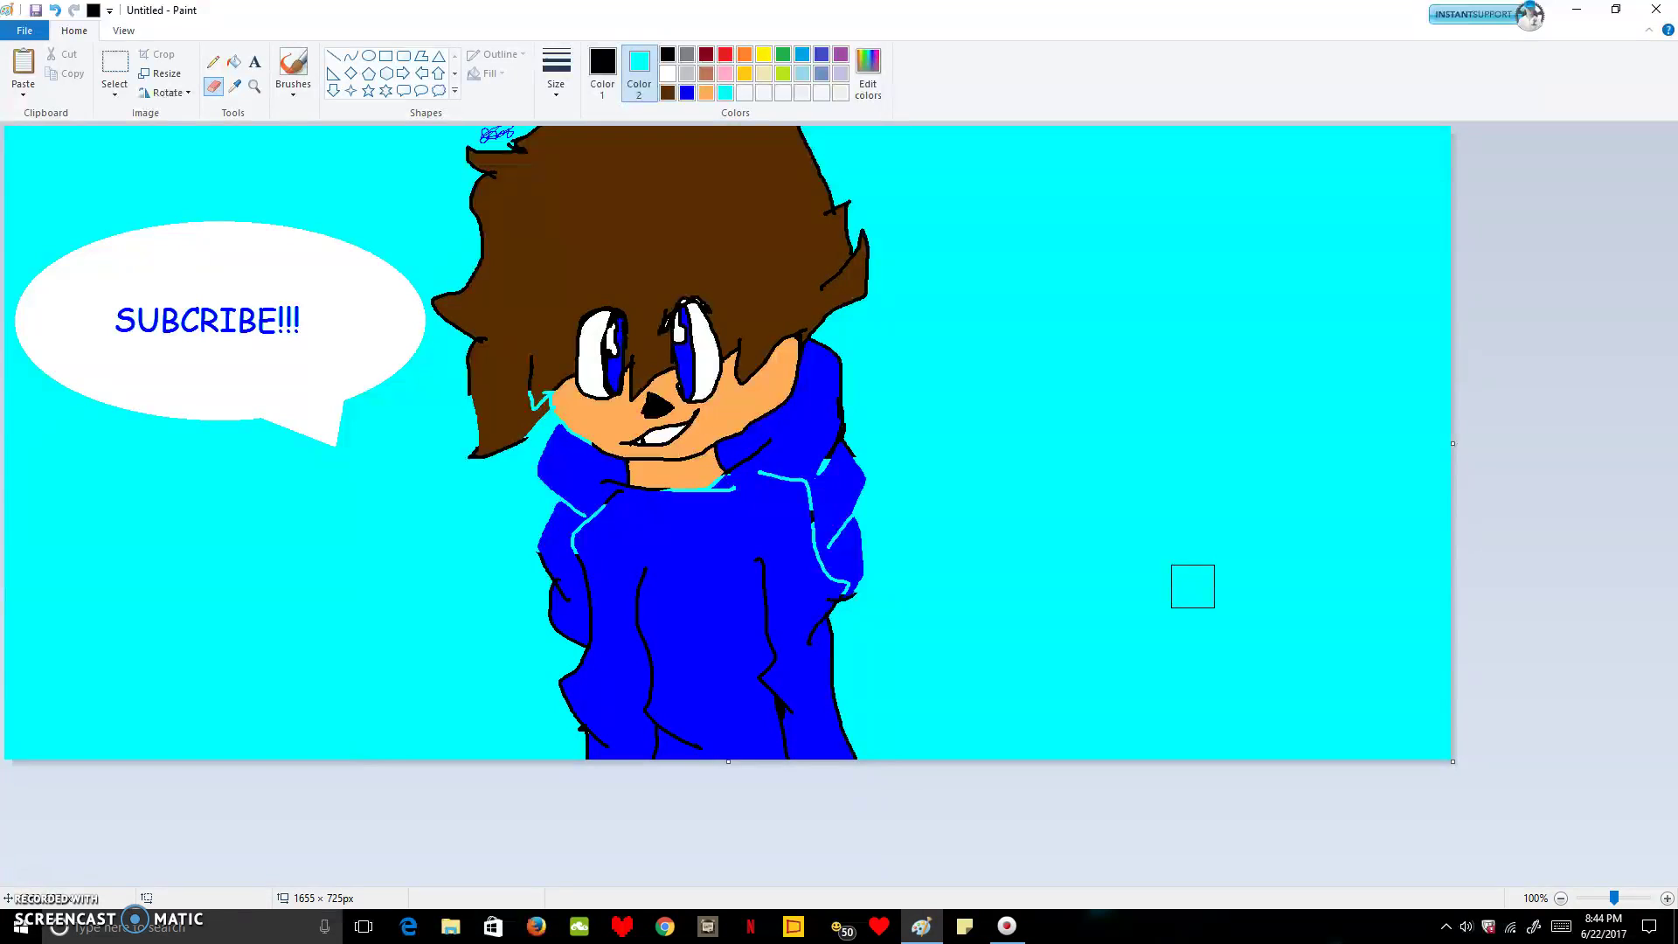
key(ctrl+z)
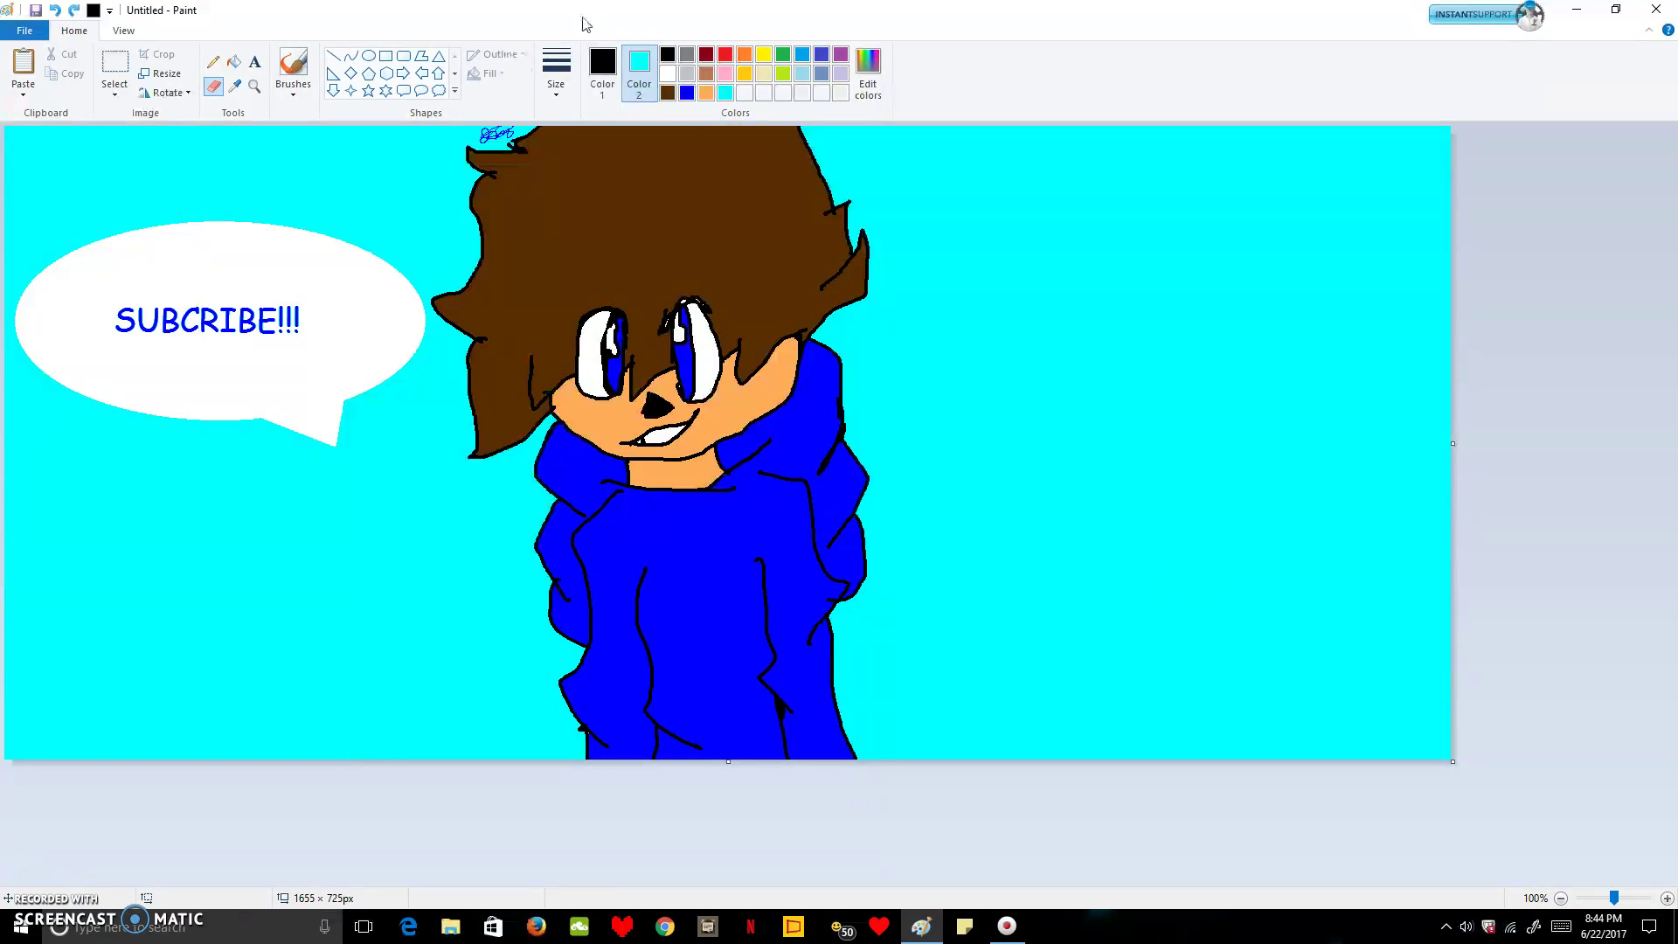
- Set the secondary colour to a custom brown slightly darker than the character's hair
click(668, 93)
click(868, 70)
drag(1016, 486, 1020, 480)
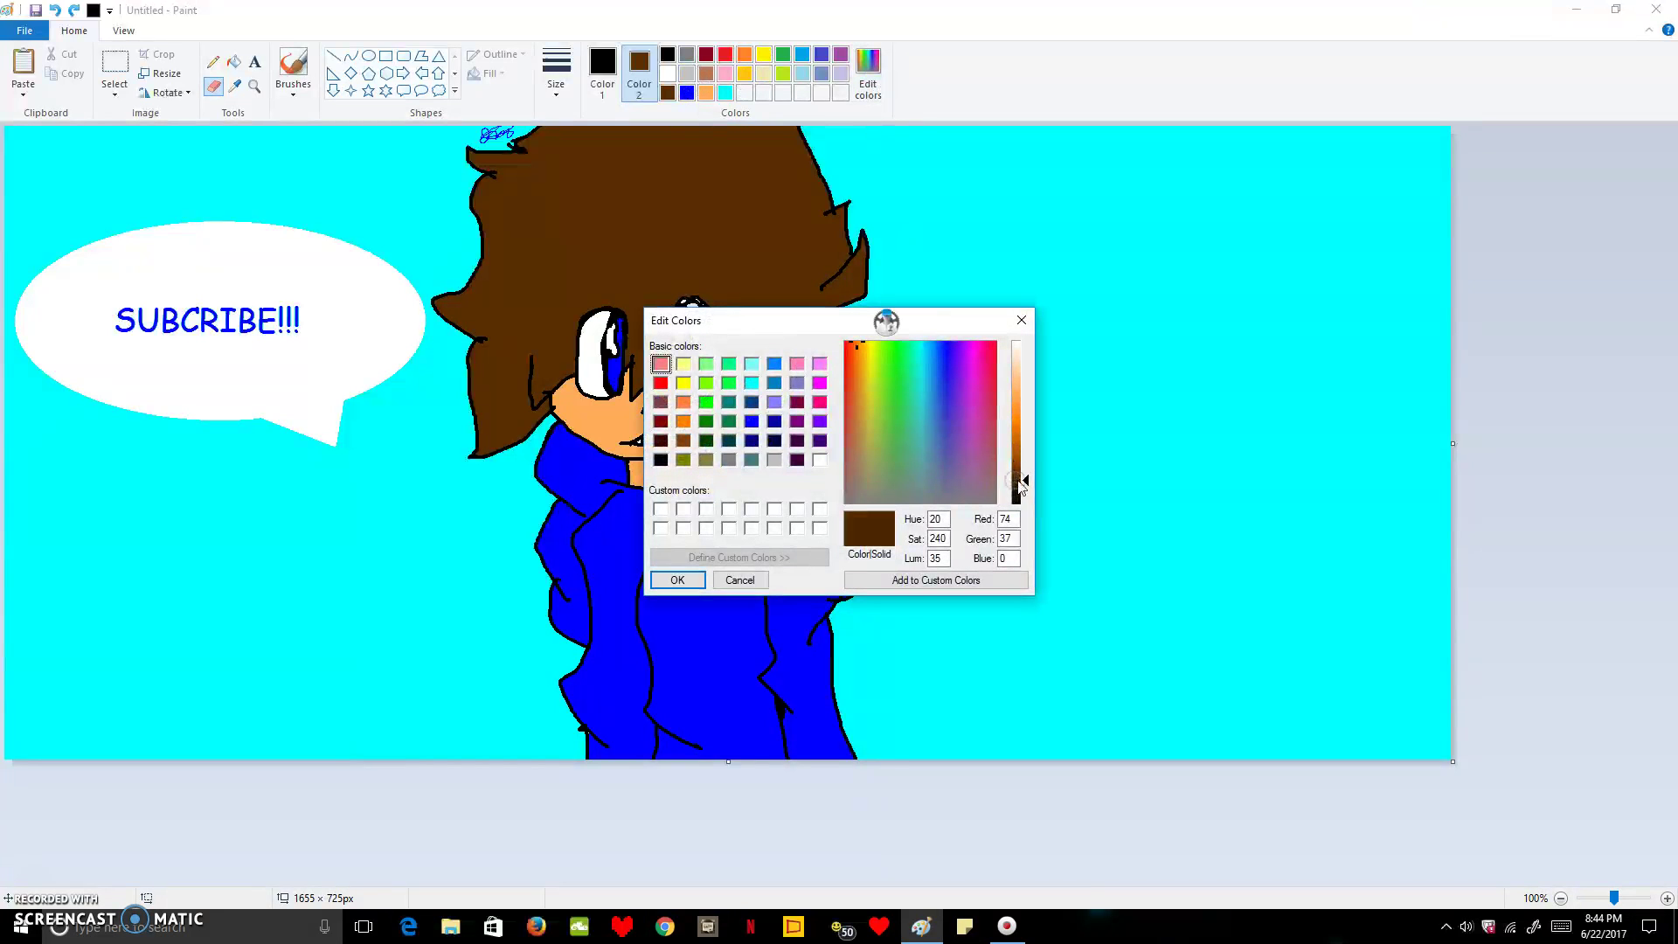
click(1015, 486)
click(673, 581)
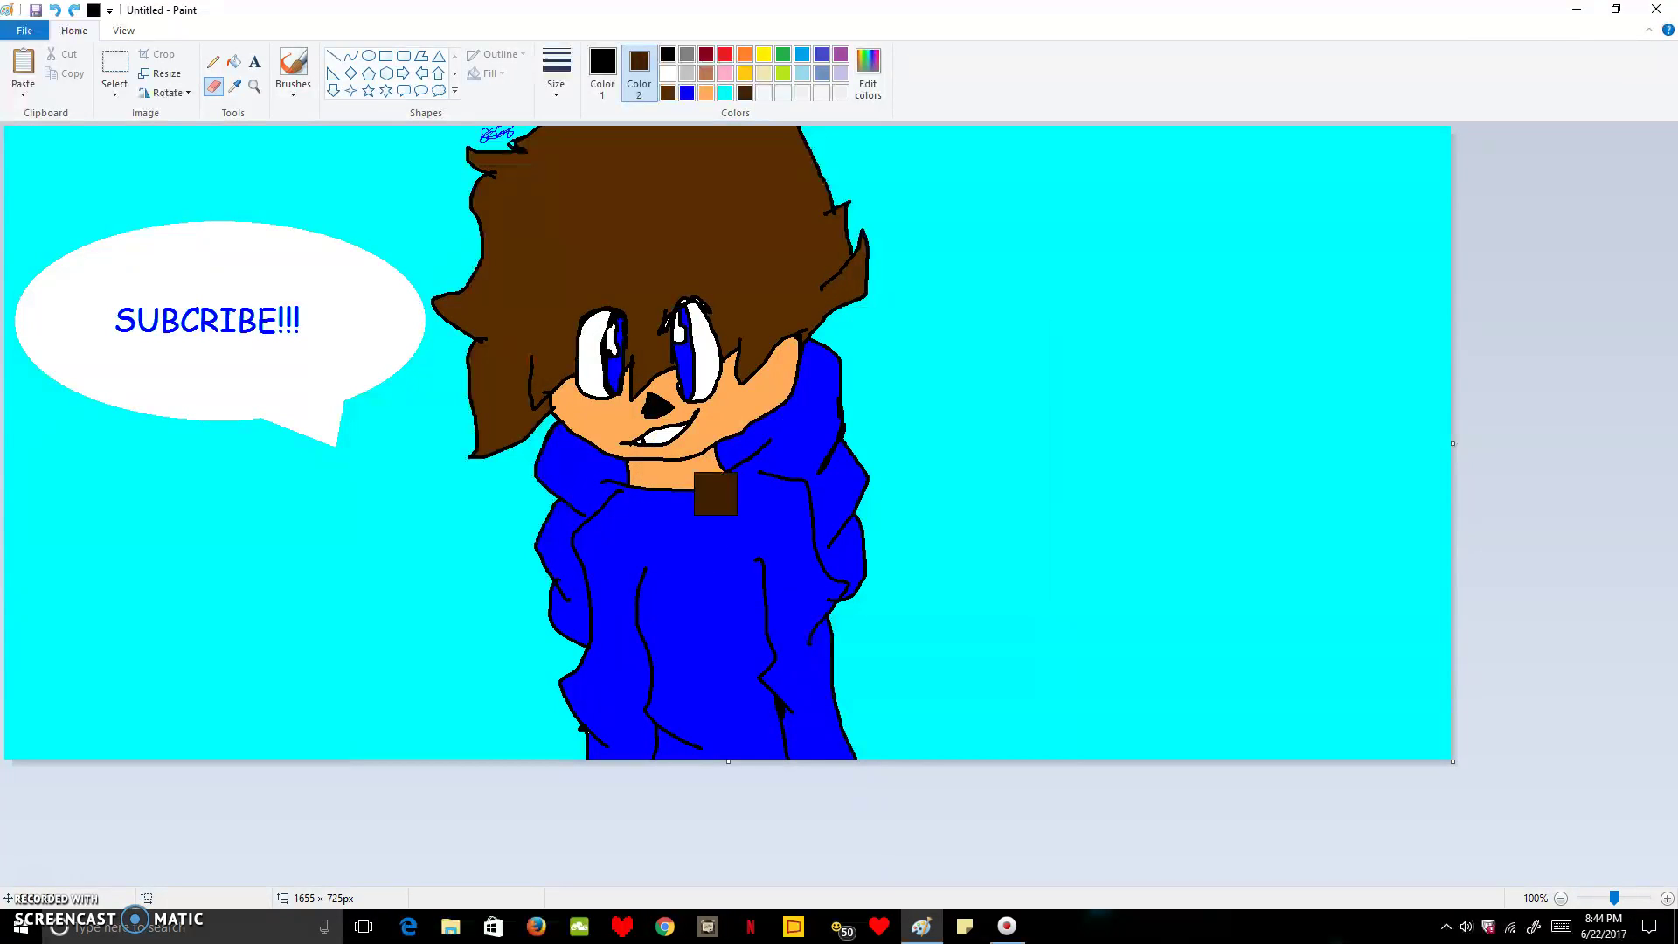